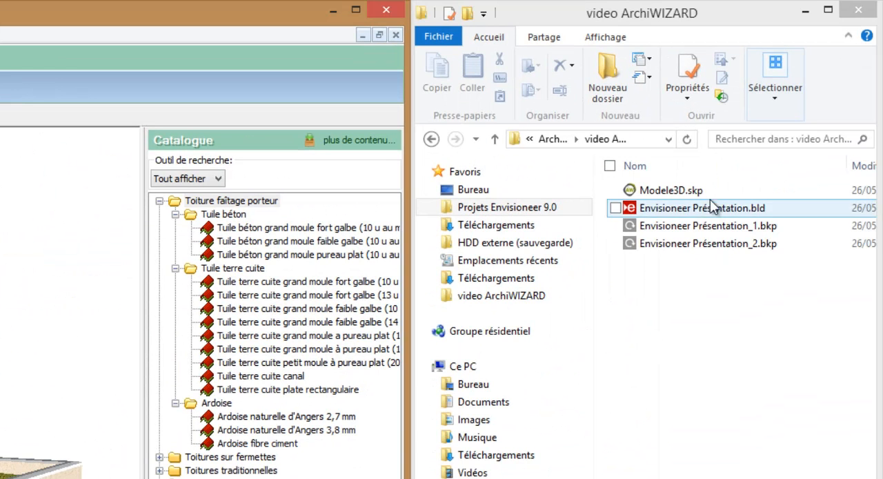
Step: Open Modele3D.skp with Envisioneer_PluginAW.exe and choose to create a new study
click(691, 191)
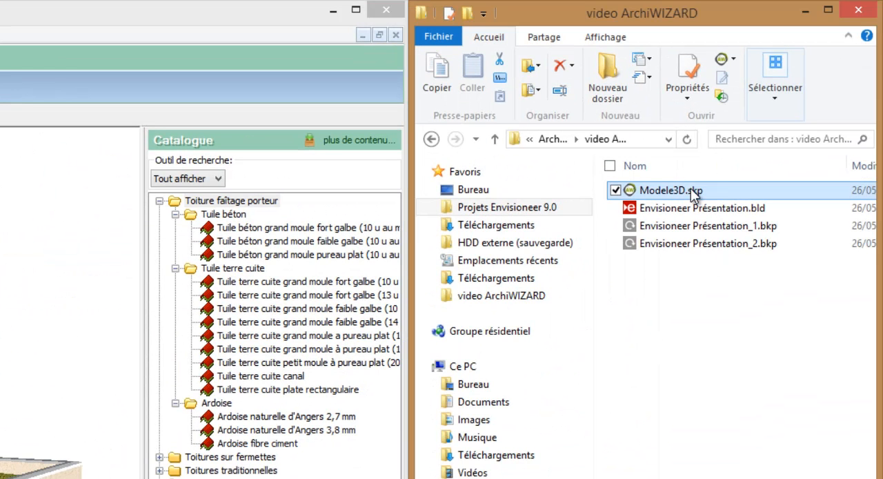
right_click(693, 195)
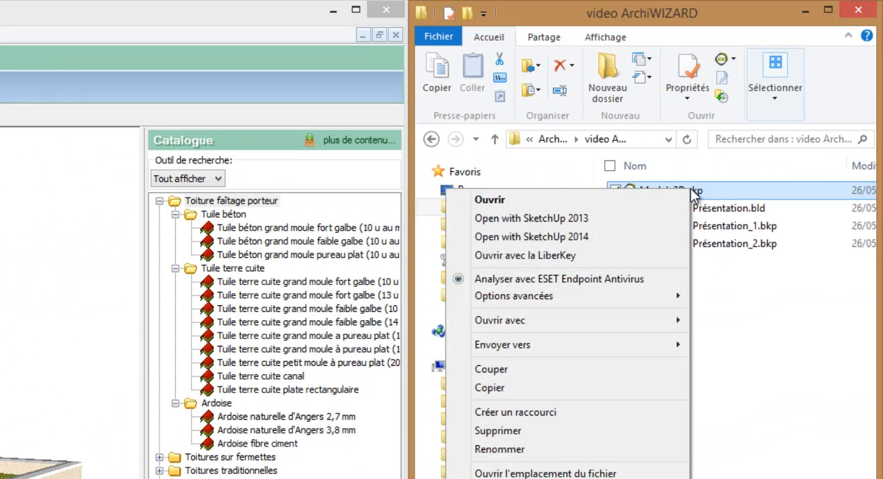
mouse_move(562, 322)
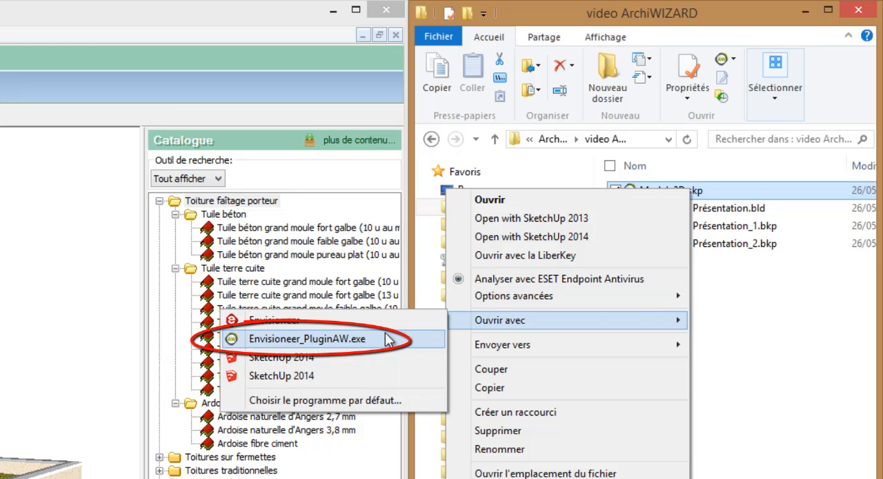
click(354, 339)
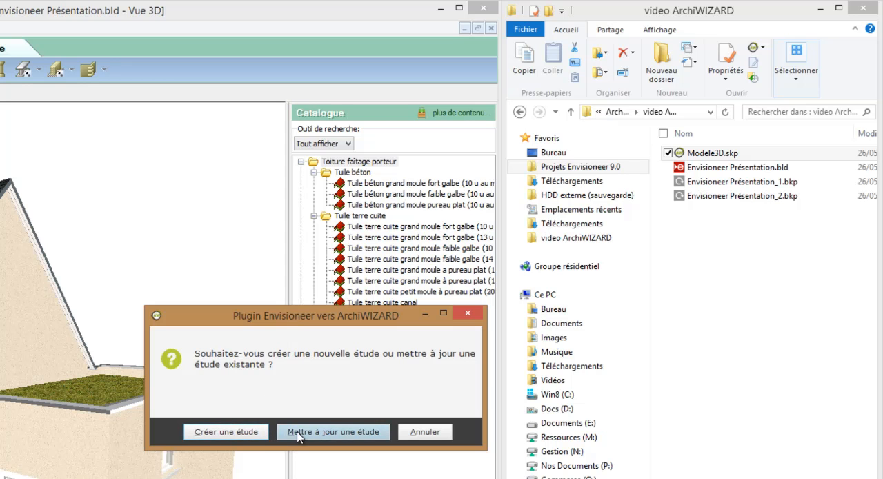
click(247, 435)
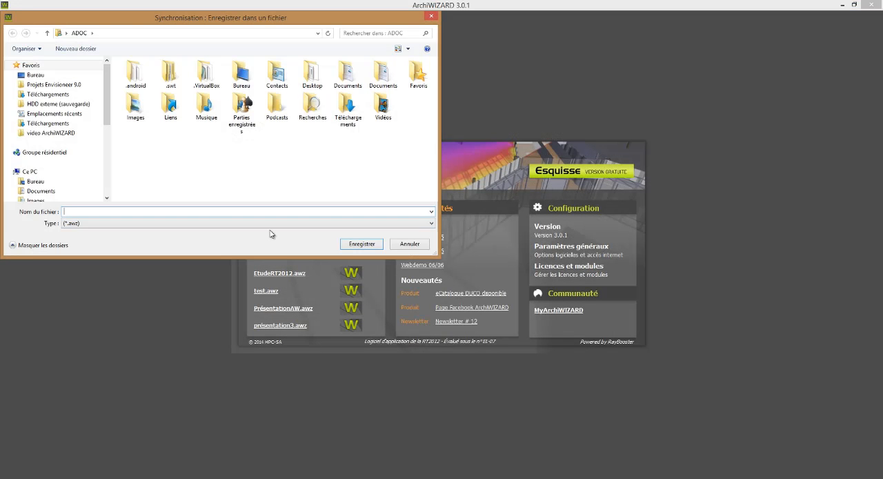
Step: Save the study as EtudeRT2012 in the video ArchiWIZARD folder
click(65, 135)
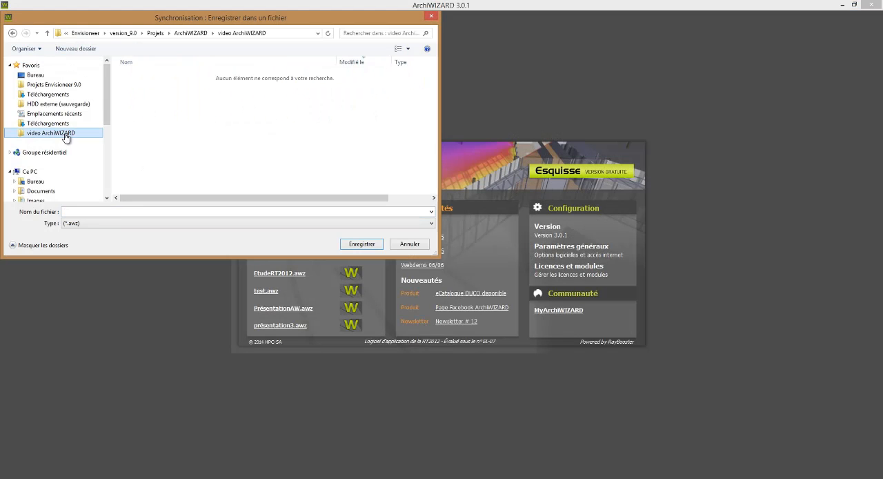
click(120, 210)
text(Etude)
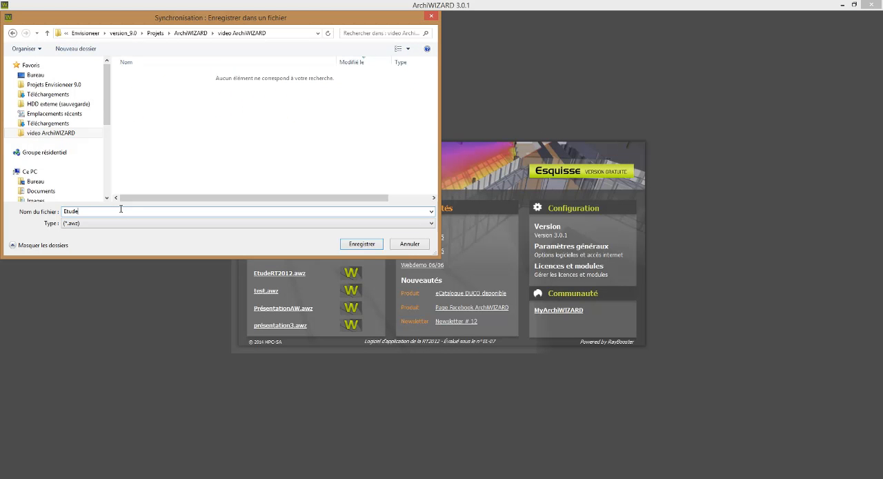
text(RT2012)
key(Return)
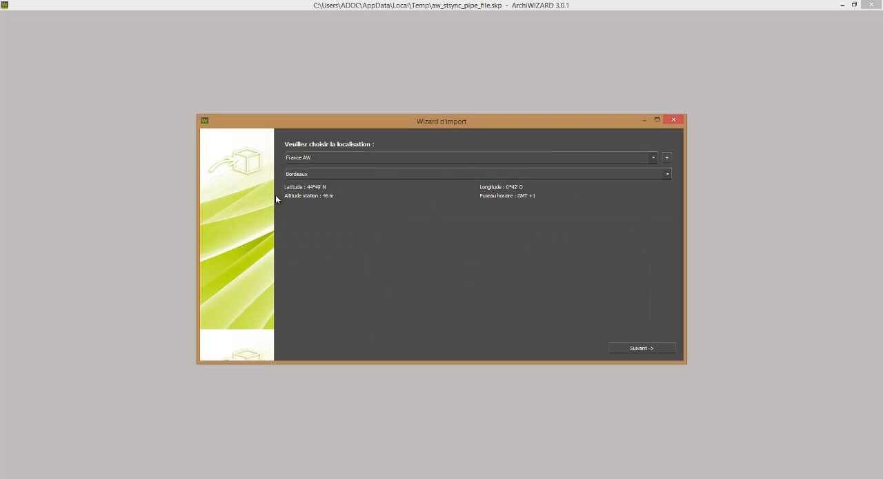
Step: Set the project location to France_RT2012 with station THBCE2012_TRAPPES_H1a and continue to the configuration page
click(318, 160)
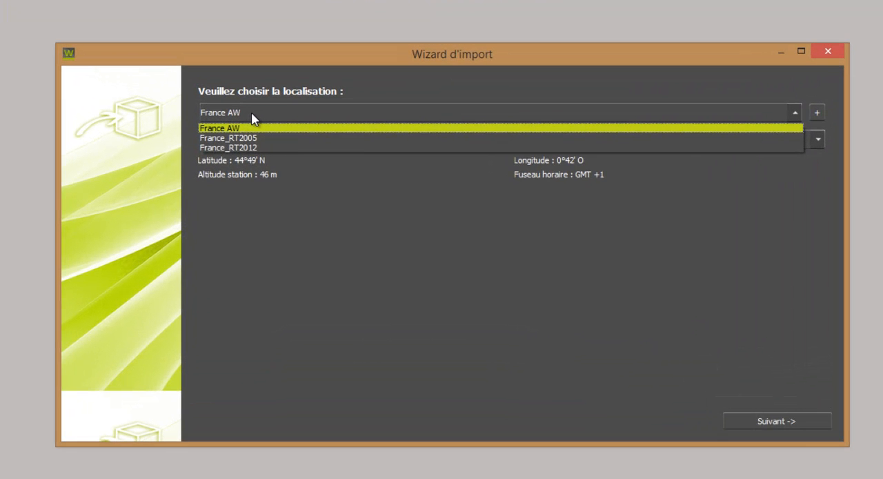
click(253, 148)
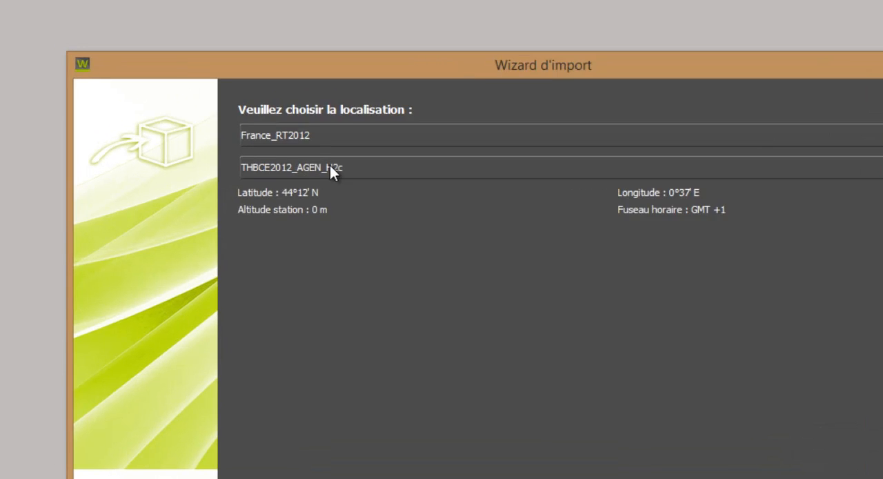
click(277, 141)
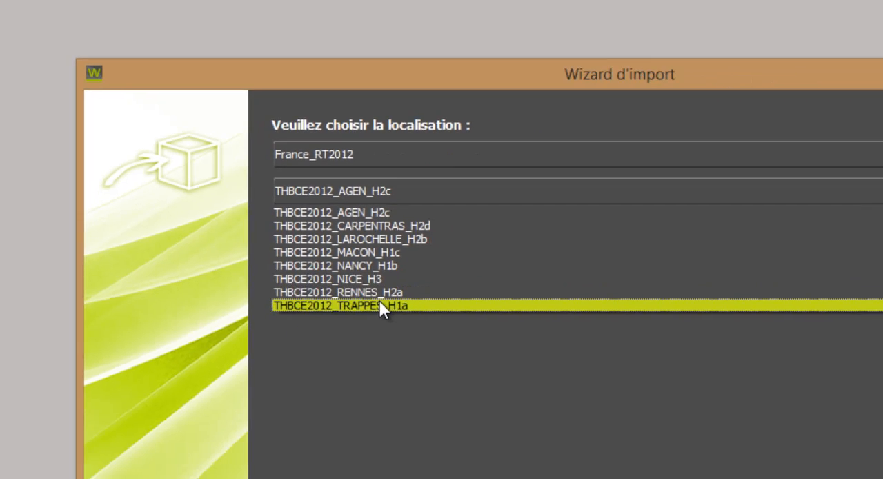
click(493, 391)
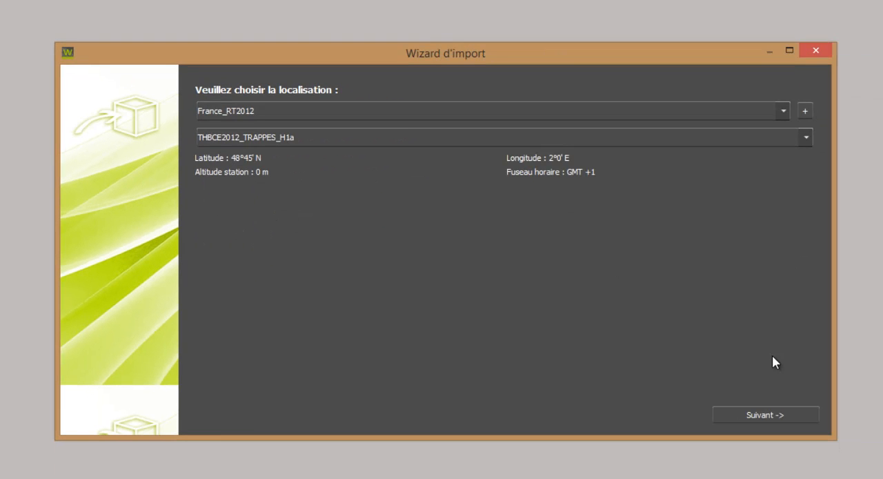
click(781, 415)
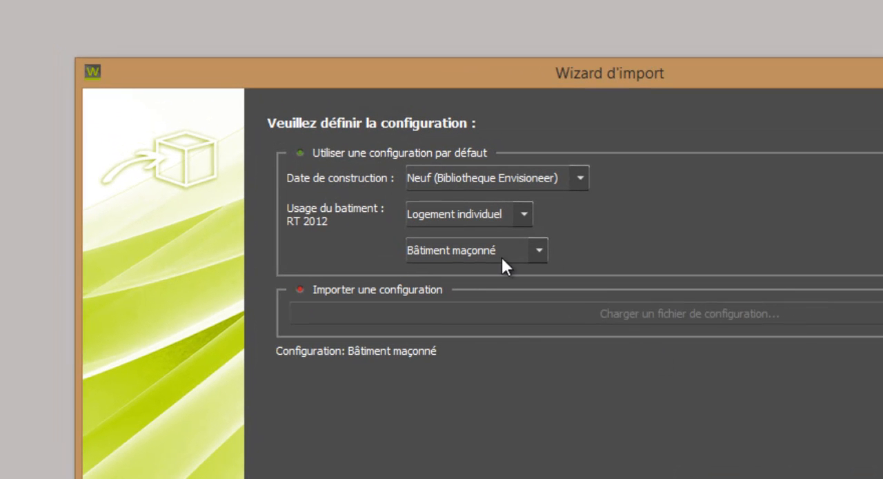
Step: Try the Neuf 2012 construction date and browse the building uses it offers
click(499, 215)
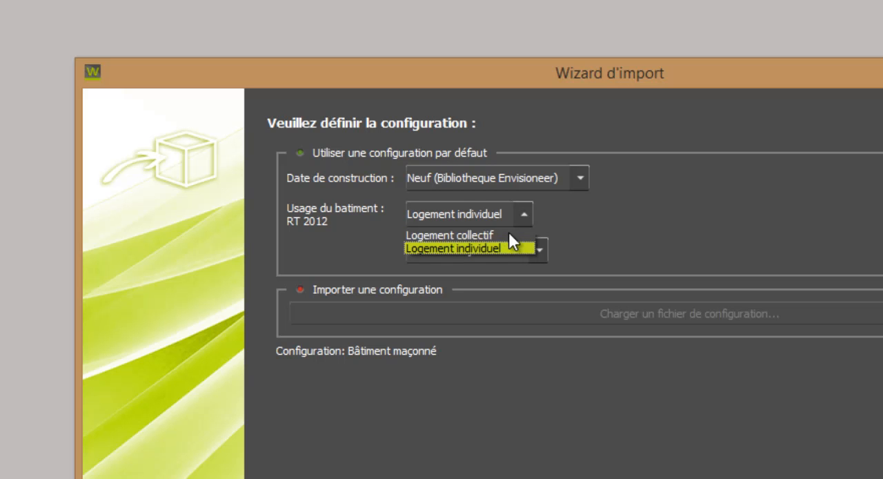
click(514, 214)
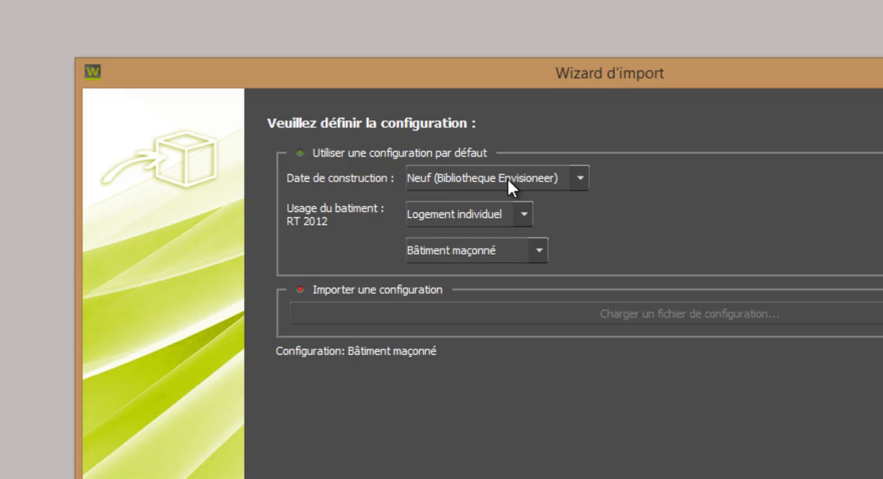
click(508, 178)
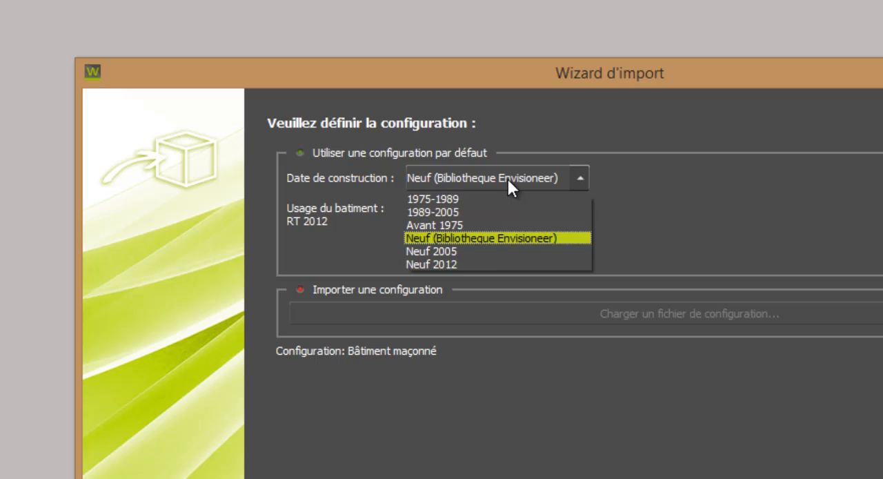
click(486, 262)
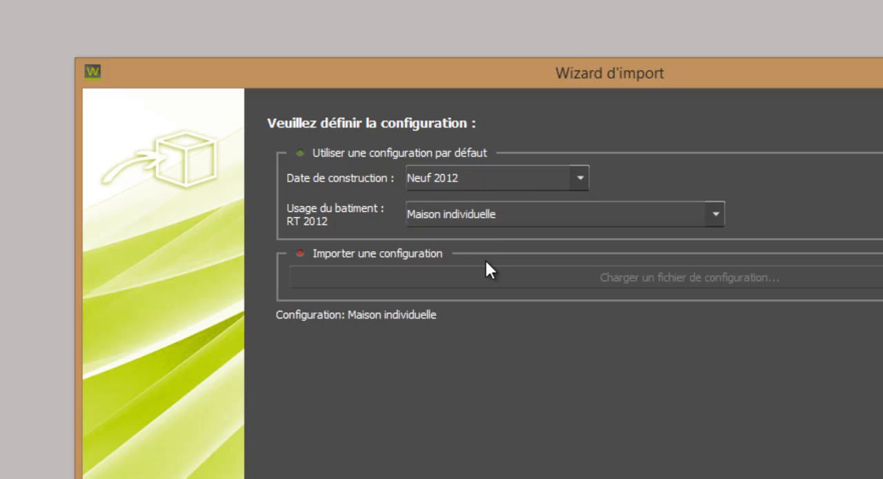
click(488, 216)
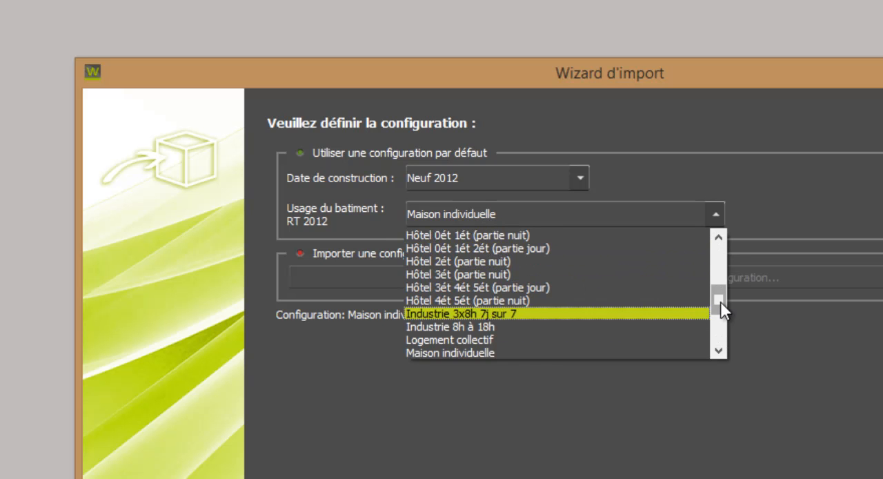
drag(722, 307, 728, 334)
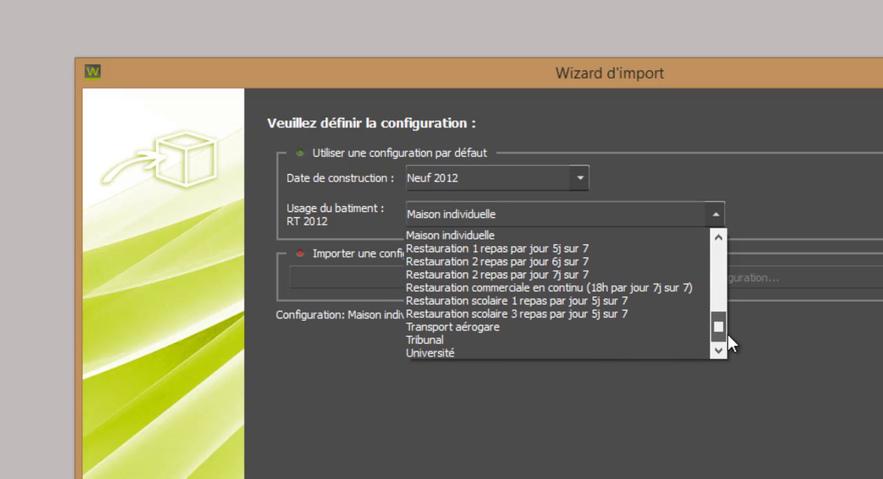
Step: Set the construction date to Neuf (Bibliotheque Envisioneer) and continue to the thermal model validation
click(477, 178)
click(467, 242)
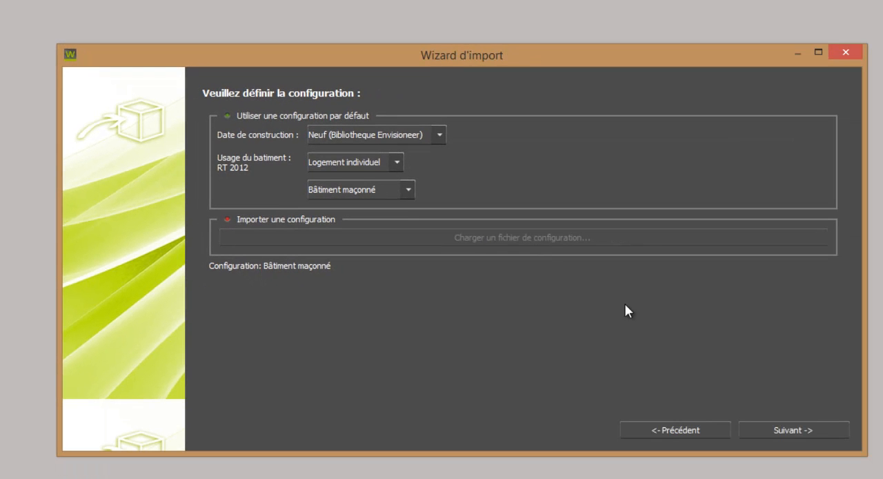
click(807, 431)
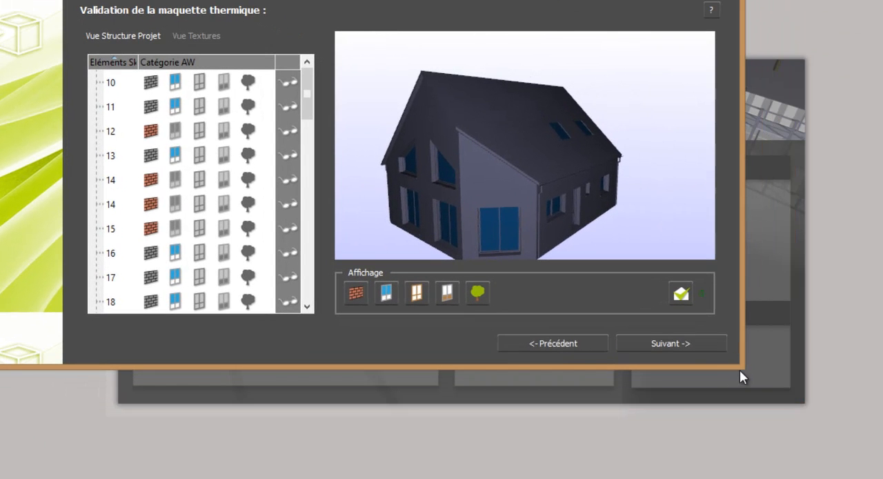
Step: Enlarge the import wizard, then assign the window frames (element 4) to the window-frame category and the doors (element 12) to the door-panel category
drag(741, 367, 881, 467)
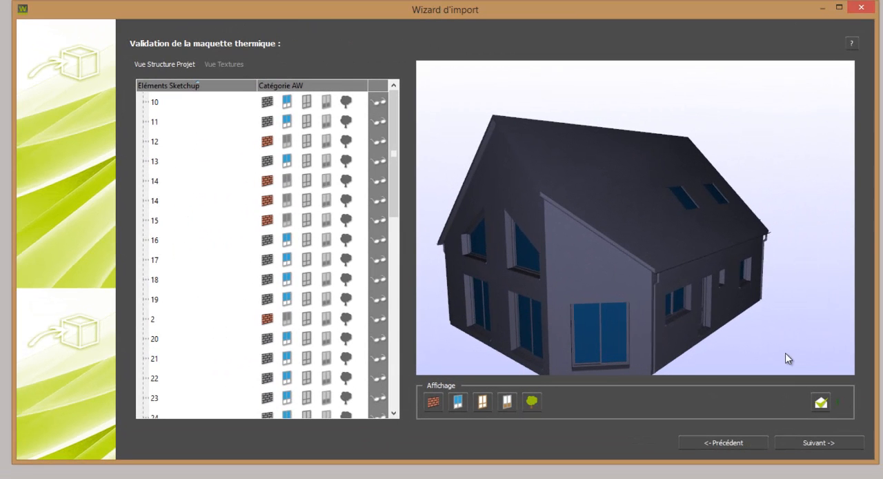
drag(780, 345, 613, 357)
click(603, 350)
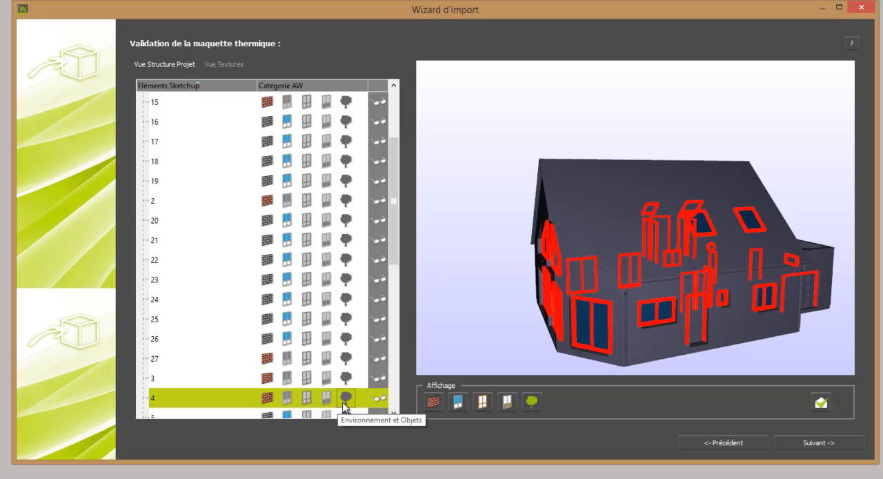
click(308, 399)
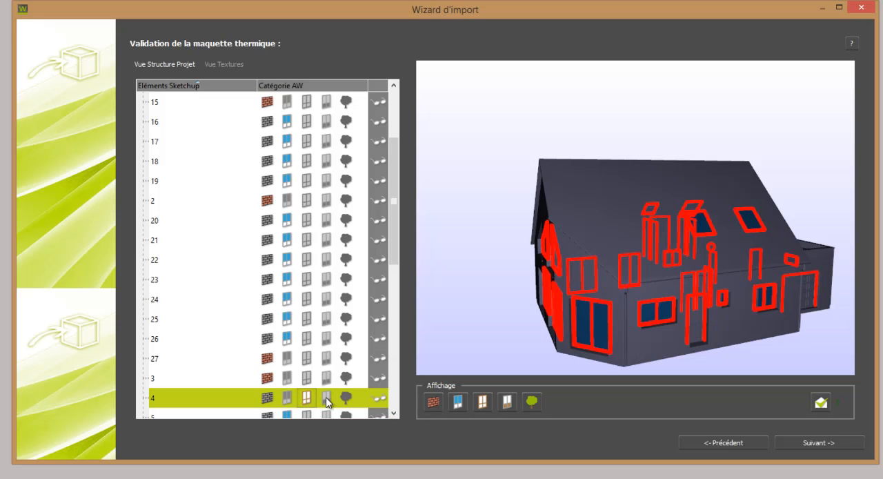
click(695, 335)
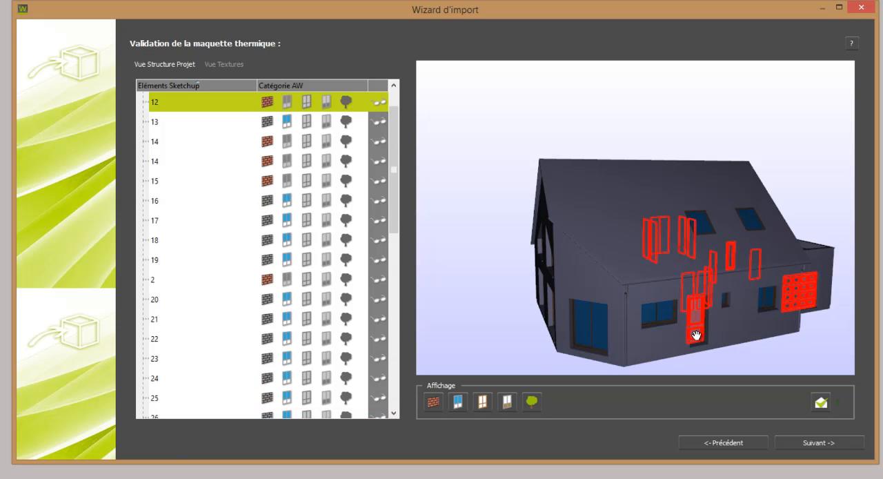
click(326, 102)
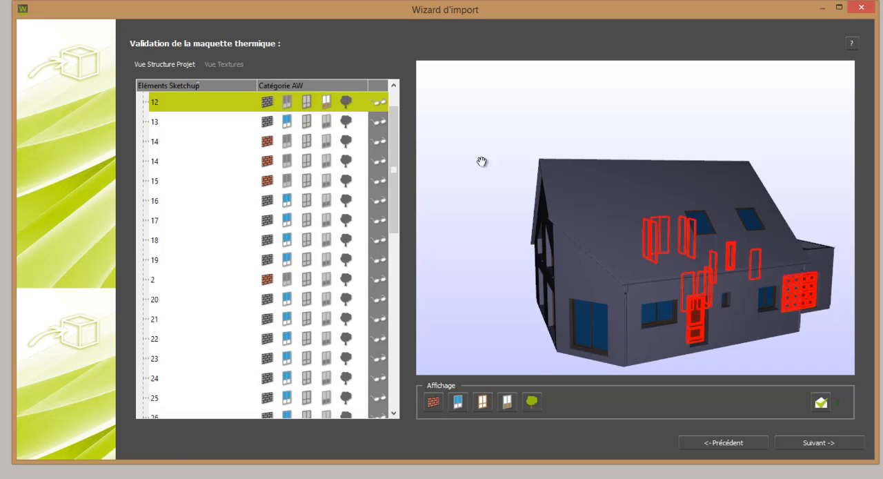
Step: Assign the gutters and downpipes (element 15) to Environnement et Objets and finish the import
click(624, 298)
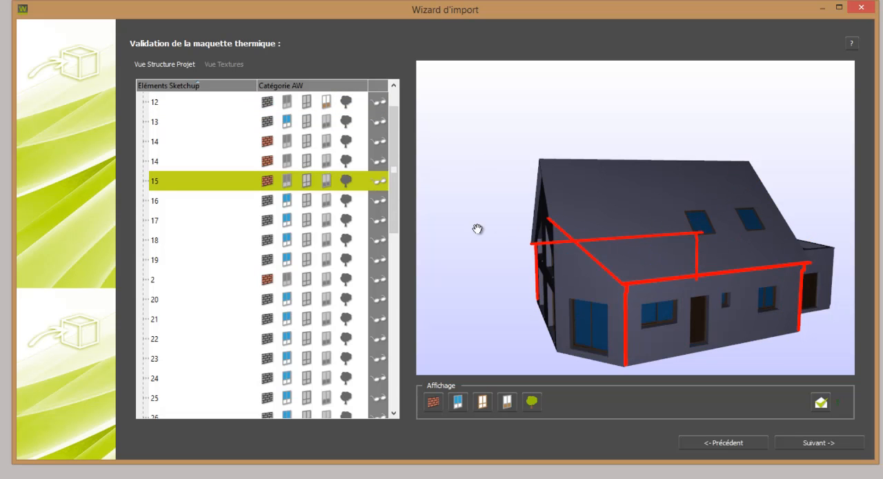
click(346, 180)
click(801, 440)
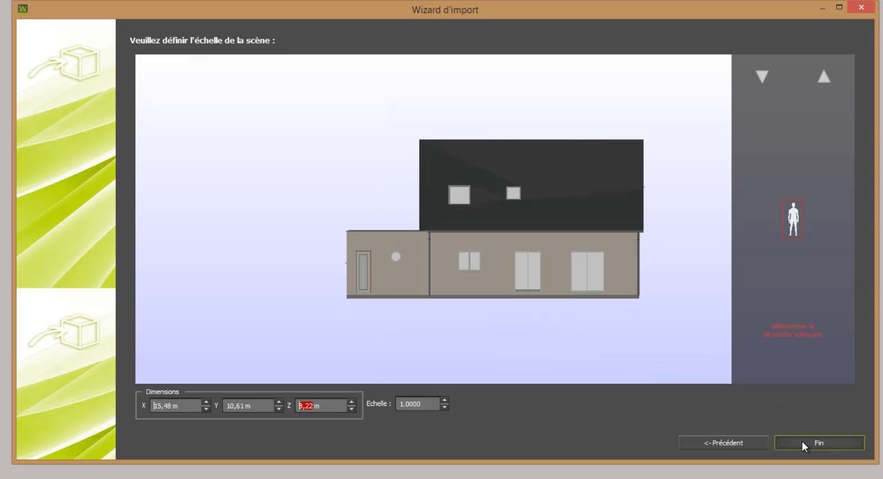
click(801, 440)
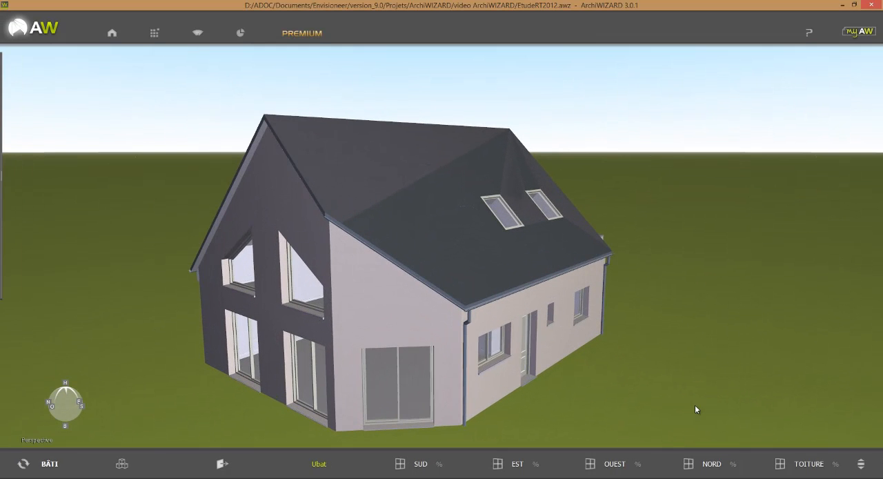
Step: Examine the imported house from several sides in the 3D view
drag(695, 405, 384, 407)
middle_drag(563, 362, 488, 373)
scroll(507, 358, down, 4)
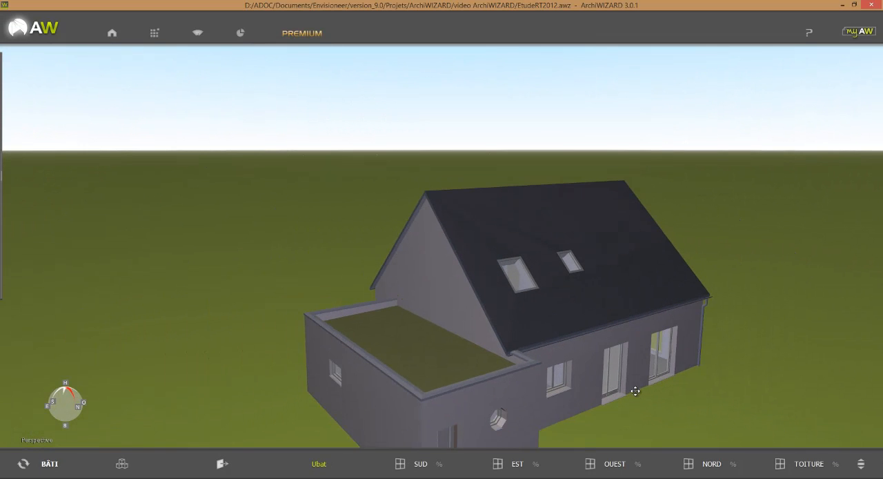
middle_drag(635, 389, 622, 380)
scroll(648, 407, up, 3)
scroll(648, 410, down, 4)
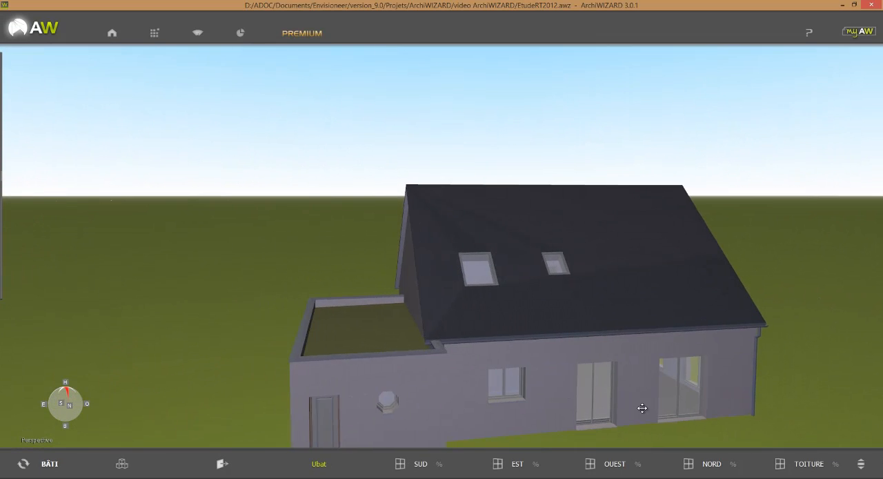
mouse_move(709, 379)
middle_down()
mouse_move(702, 370)
mouse_move(643, 370)
mouse_move(628, 360)
mouse_move(455, 357)
mouse_move(597, 350)
middle_up()
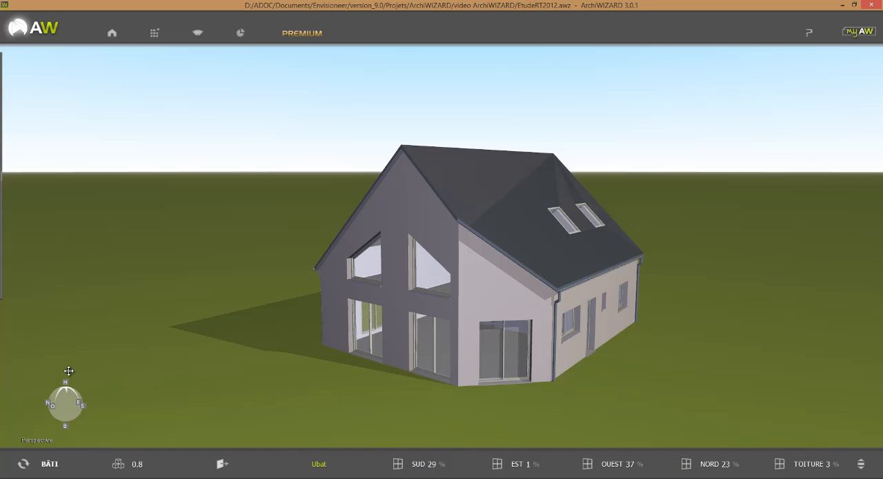
Step: Switch to the top view, open the Bâtiment settings and show the contextual help for the current configuration
click(66, 386)
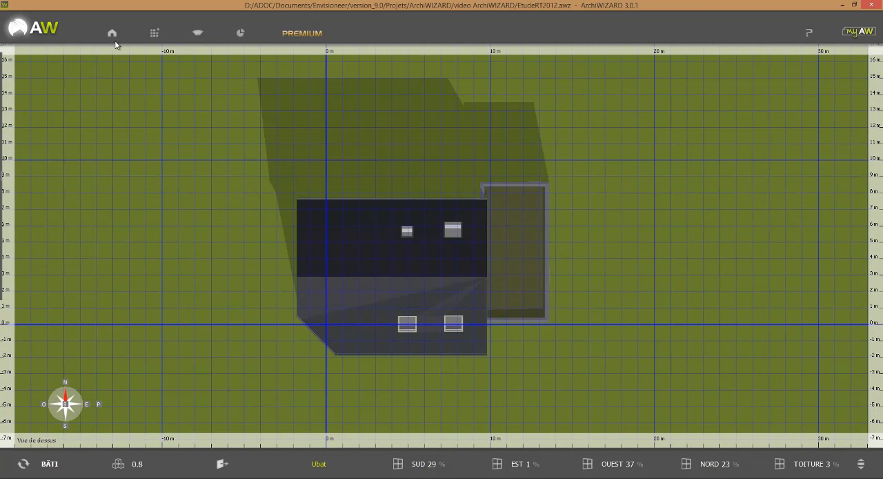
mouse_move(113, 34)
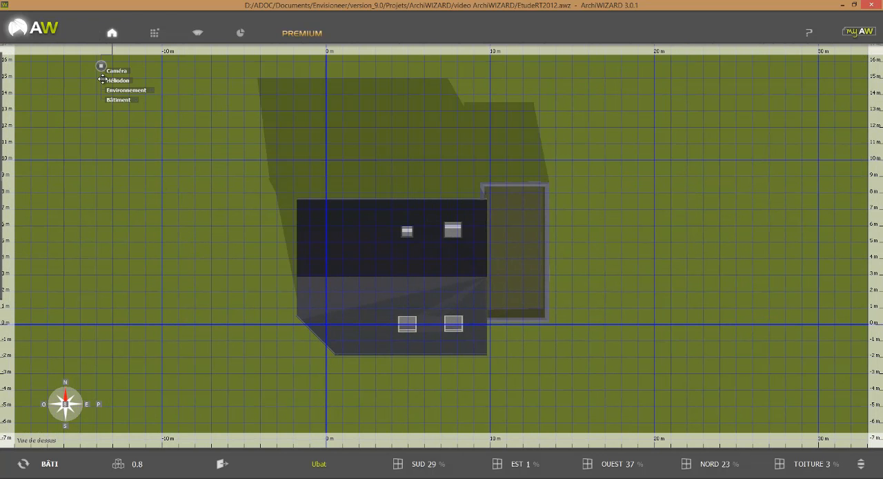
click(115, 100)
click(116, 101)
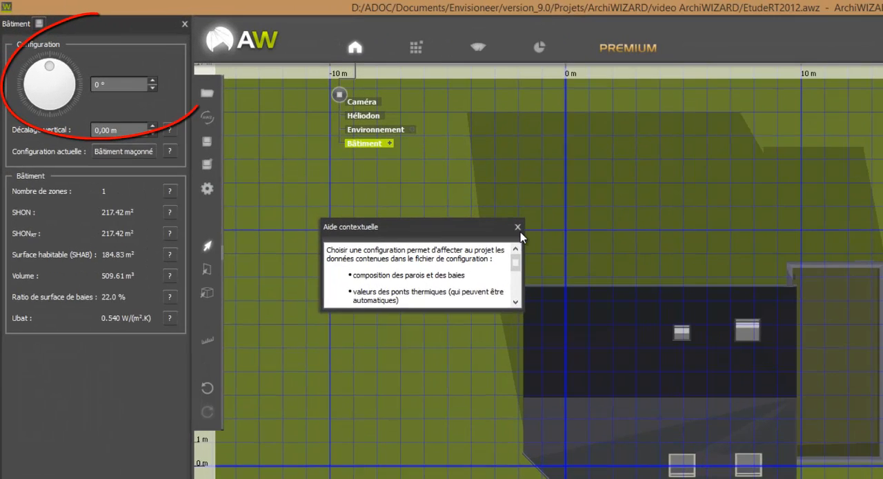
Step: Rotate the building to 103° and set its vertical offset to 0,20 m
click(517, 227)
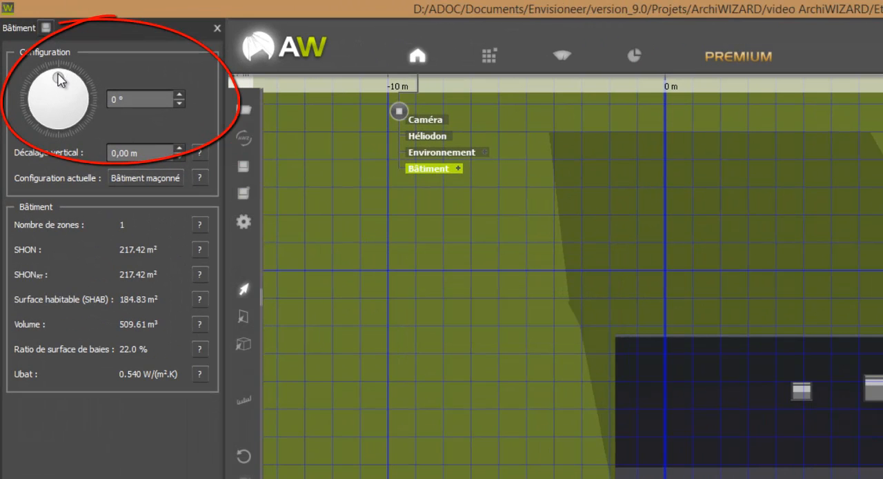
drag(59, 79, 100, 87)
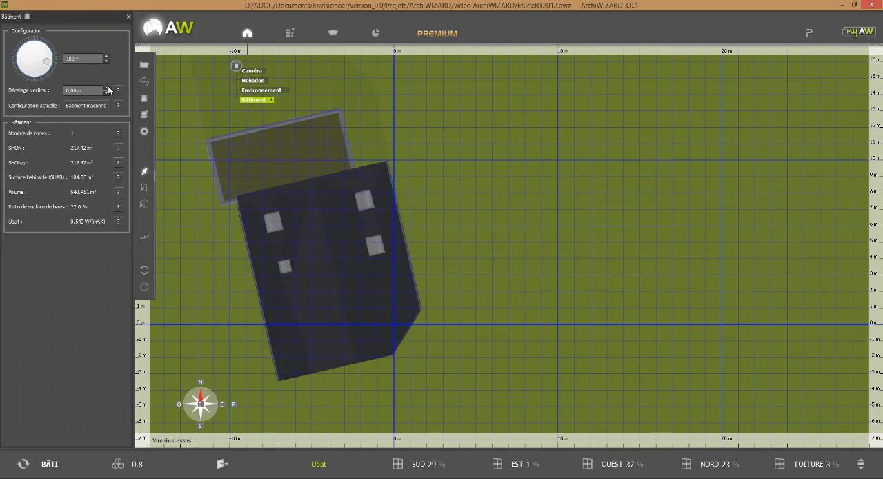
click(107, 87)
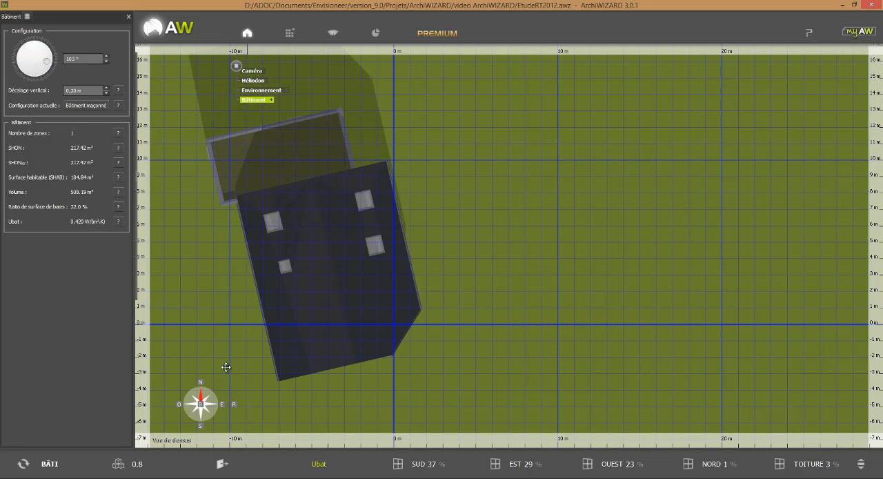
Step: Return to the perspective view and examine the glazing ratios of each façade and the building's energy needs (Besoins)
click(235, 403)
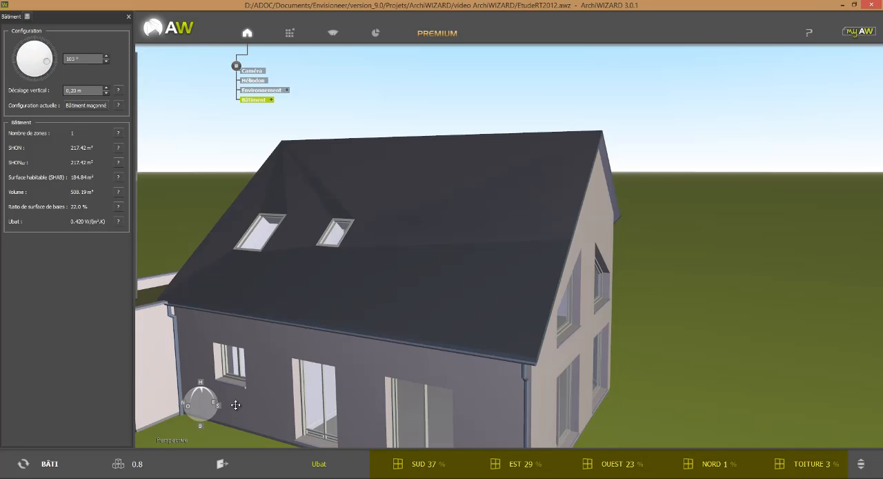
scroll(261, 391, down, 4)
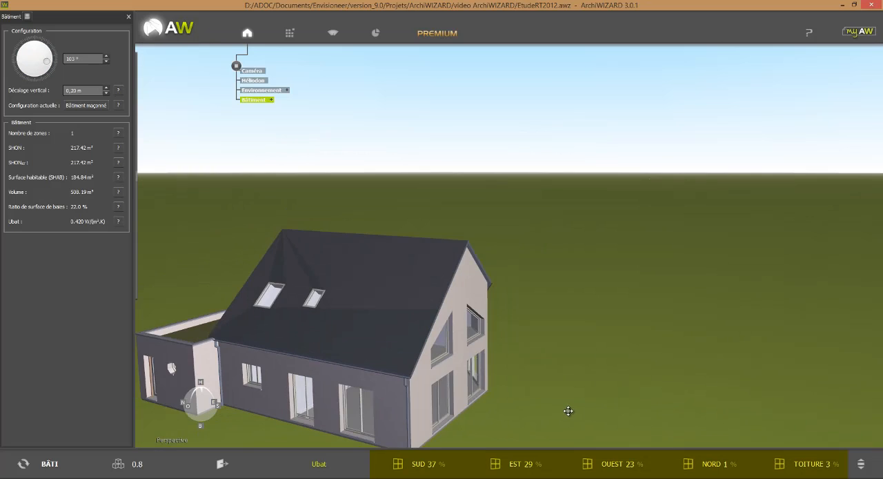
mouse_move(568, 410)
mouse_down()
mouse_move(409, 428)
mouse_move(446, 425)
mouse_up()
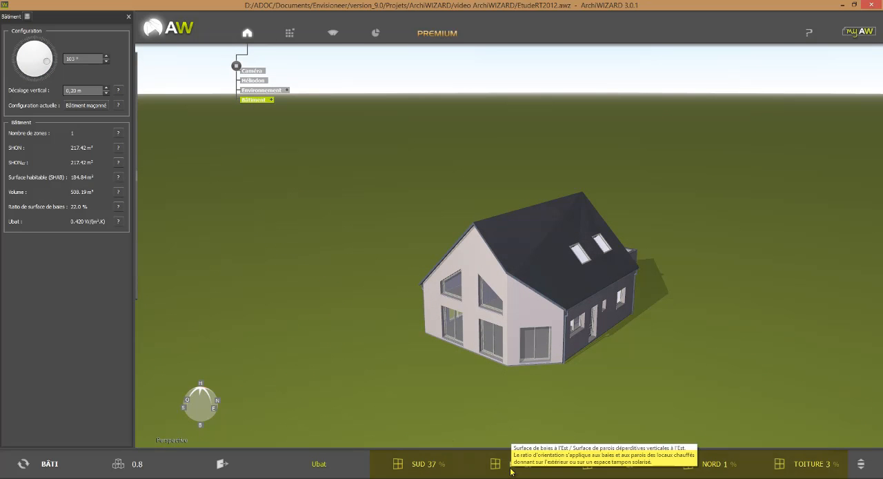
drag(610, 438, 635, 379)
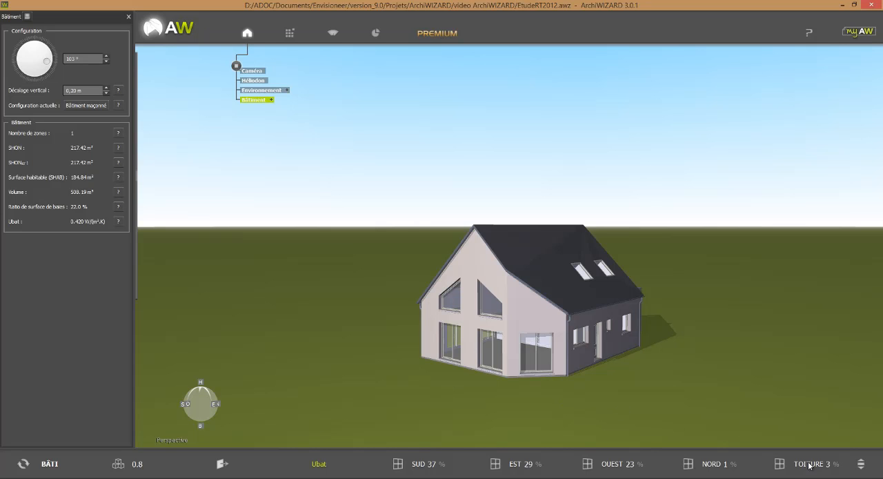
click(861, 469)
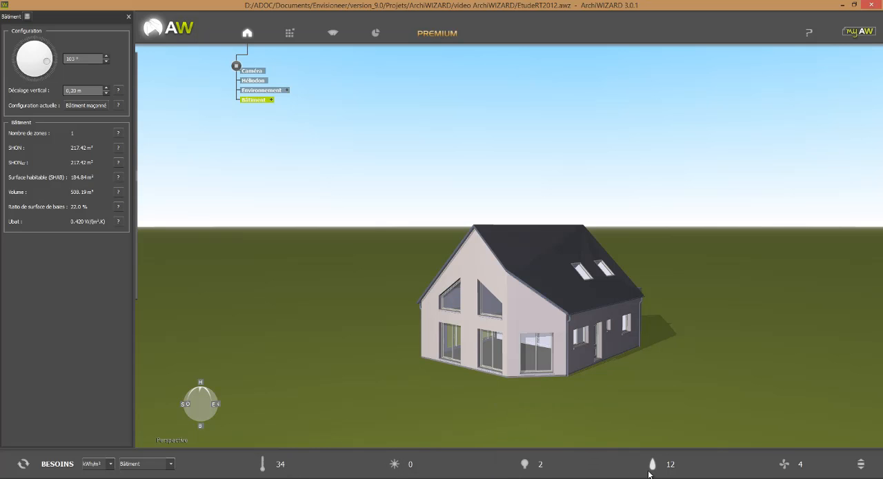
mouse_move(665, 474)
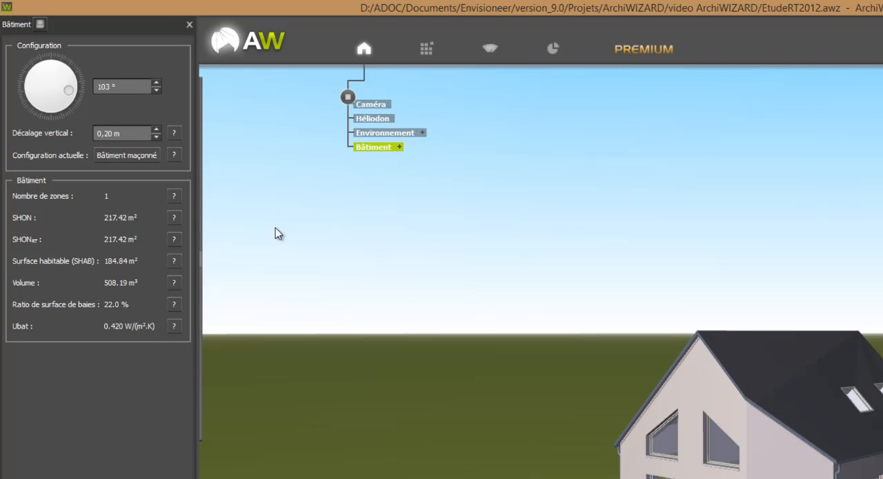
Step: In room mode, set the roof-space room Pièce 3-1 as unheated and outside the SHON, with lighting need Aucun éclairage
mouse_move(231, 270)
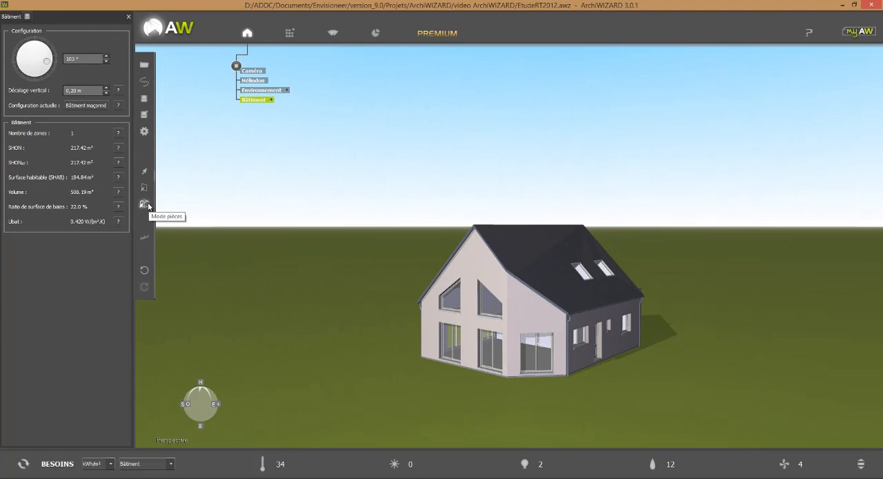
click(485, 250)
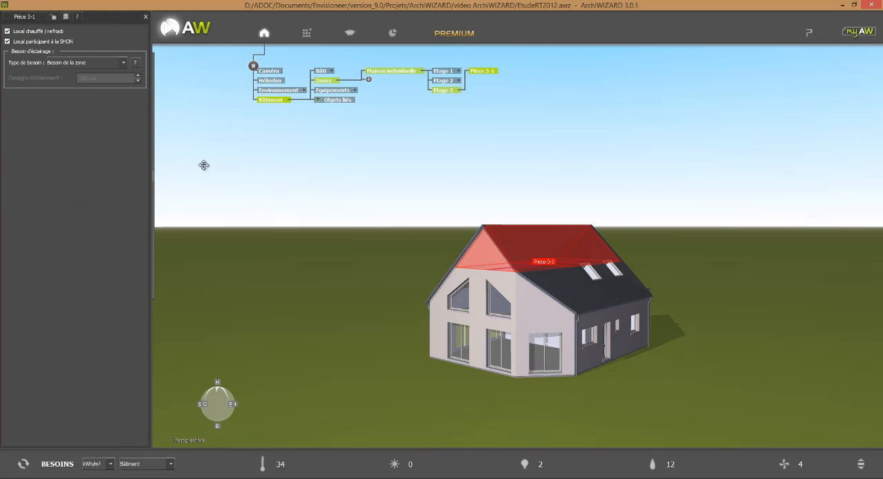
click(7, 31)
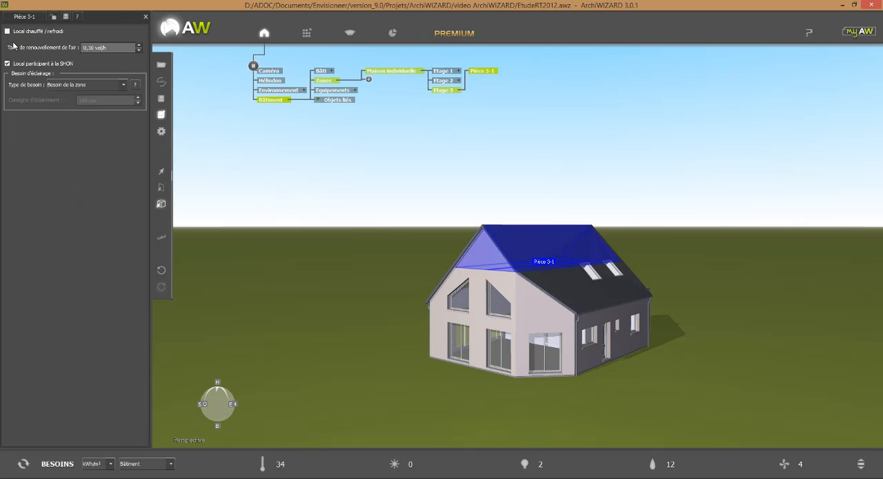
click(73, 86)
click(78, 99)
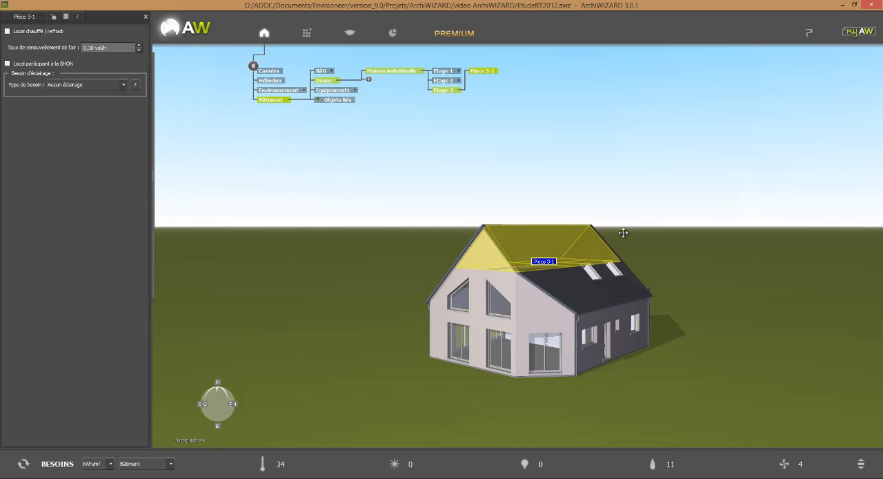
Step: Set Pièce 2-1 under the eaves as unheated and outside the SHON, with lighting need Aucun éclairage
click(631, 297)
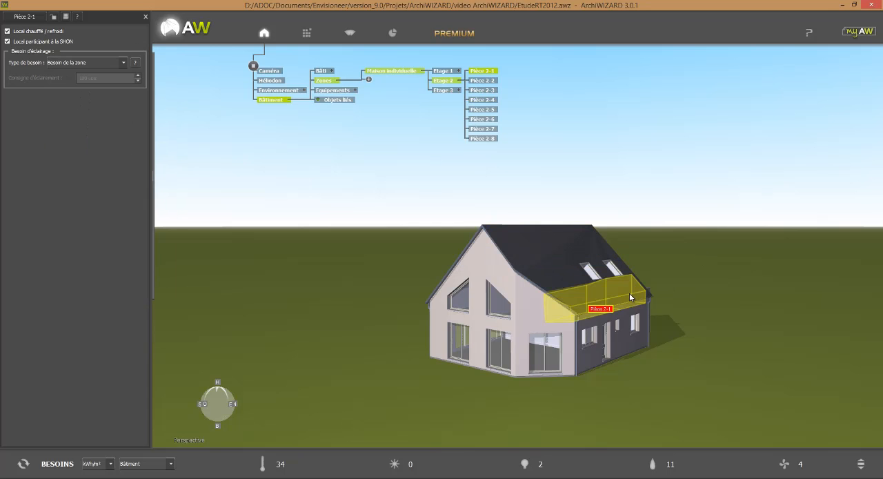
click(51, 33)
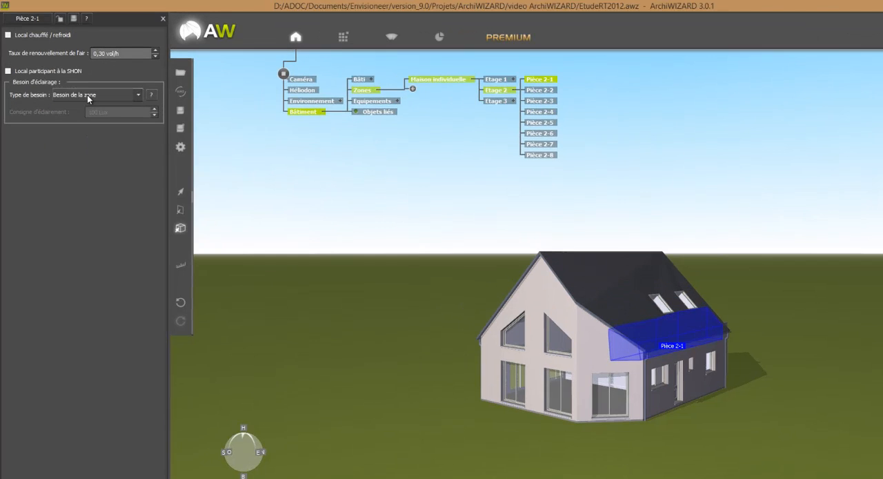
click(87, 95)
click(93, 115)
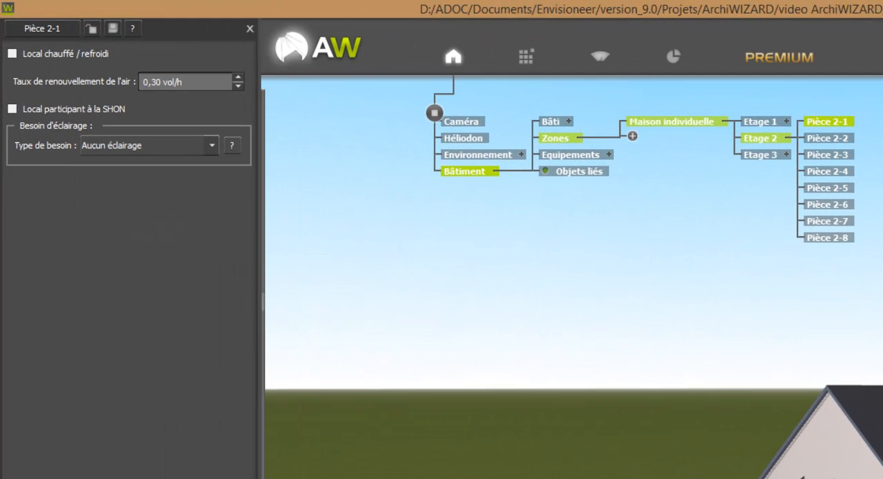
Step: Exclude Pièce 2-2 under the opposite eaves from heating and the SHON, and set its lighting need to Aucun éclairage
click(834, 476)
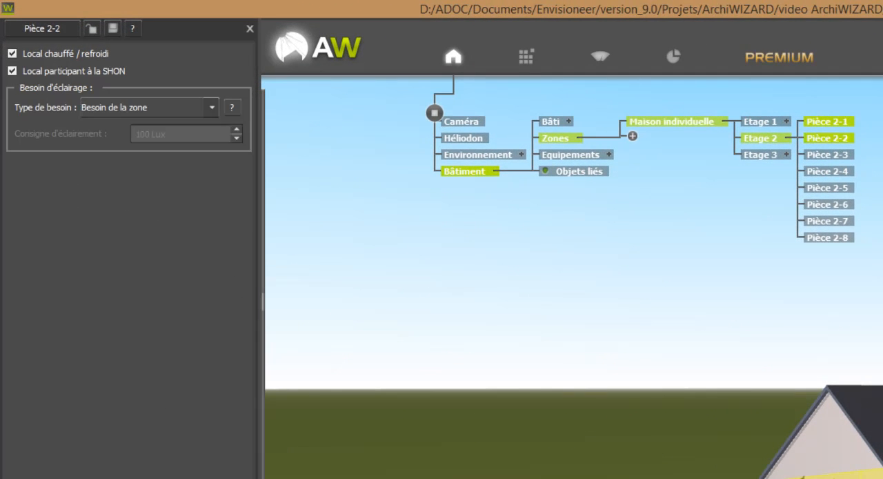
click(93, 55)
click(99, 110)
click(117, 143)
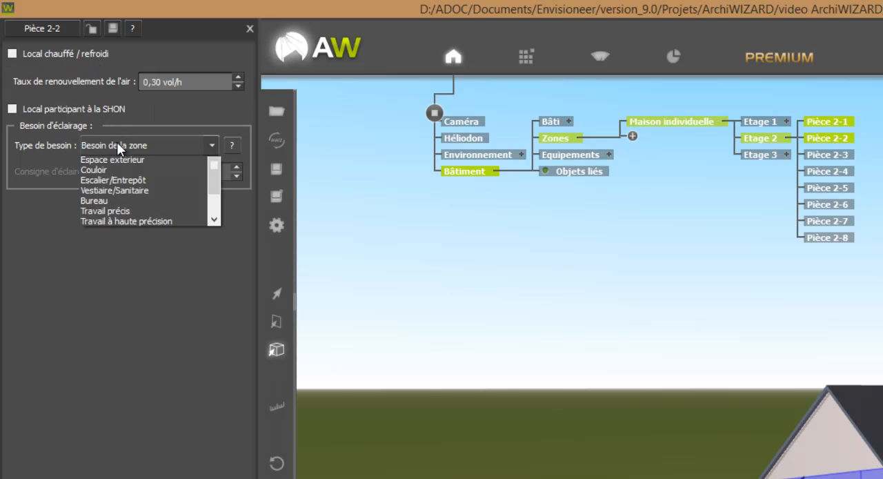
click(116, 174)
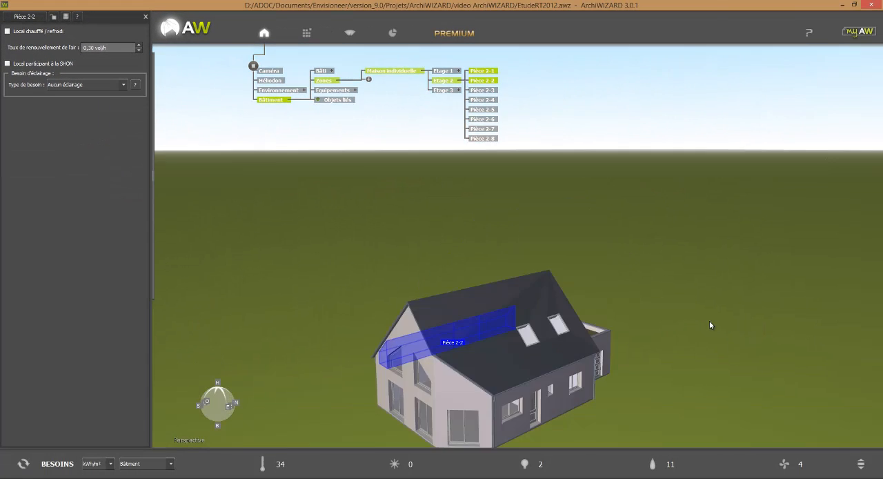
Step: Mark the flat-roofed annex rooms Pièce 1-1 and Pièce 1-4 as unheated and outside the SHON
drag(710, 325, 650, 371)
click(511, 353)
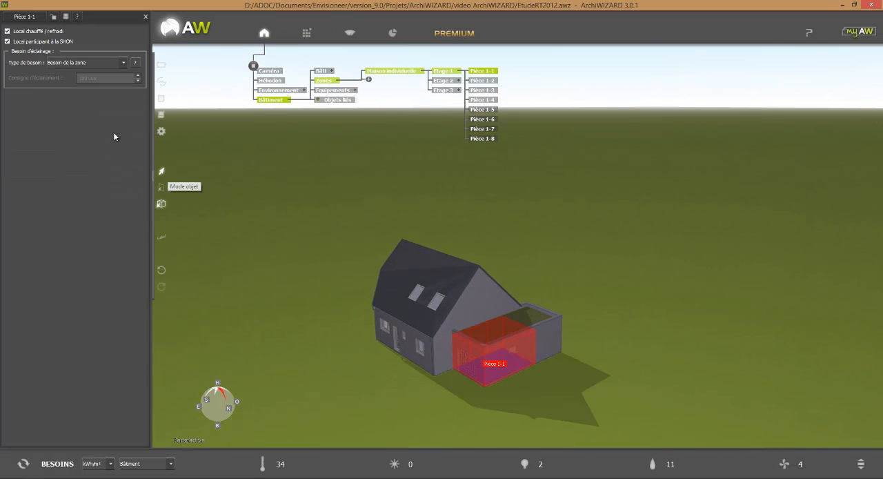
click(51, 33)
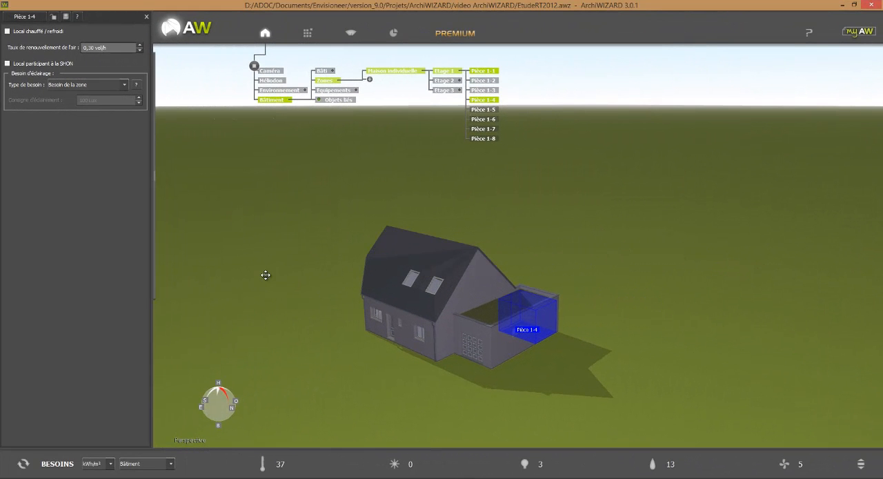
Step: In wall mode, open the Murs déperditifs group and add a new subgroup named Murs comble etage
mouse_move(169, 163)
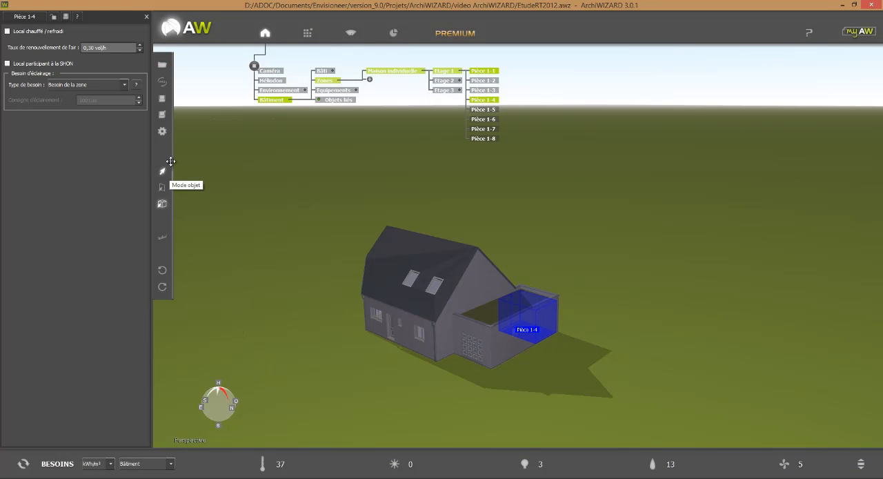
click(161, 189)
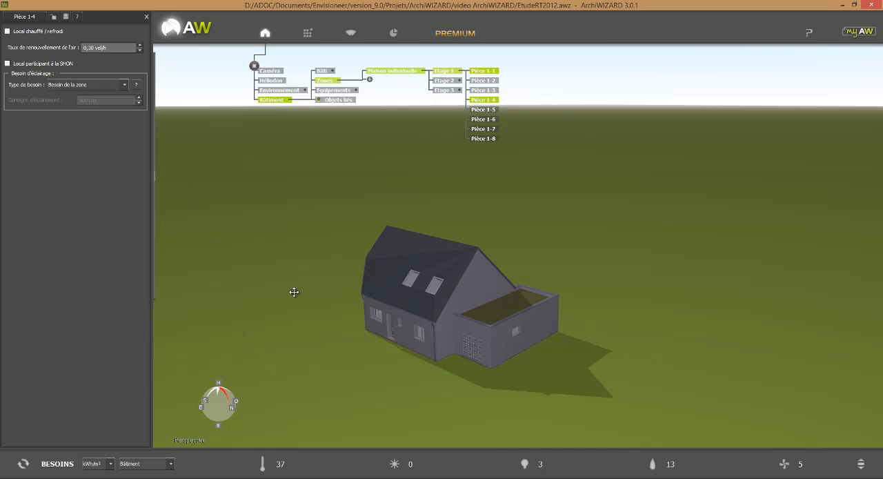
click(386, 325)
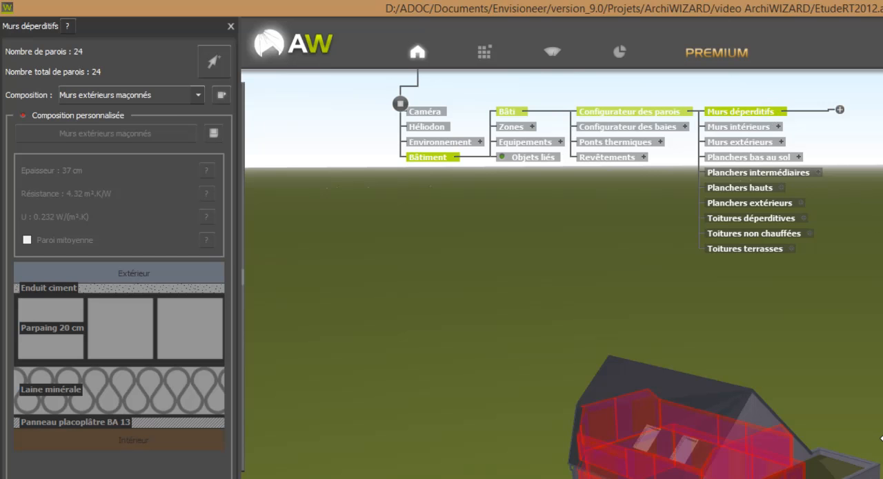
click(839, 111)
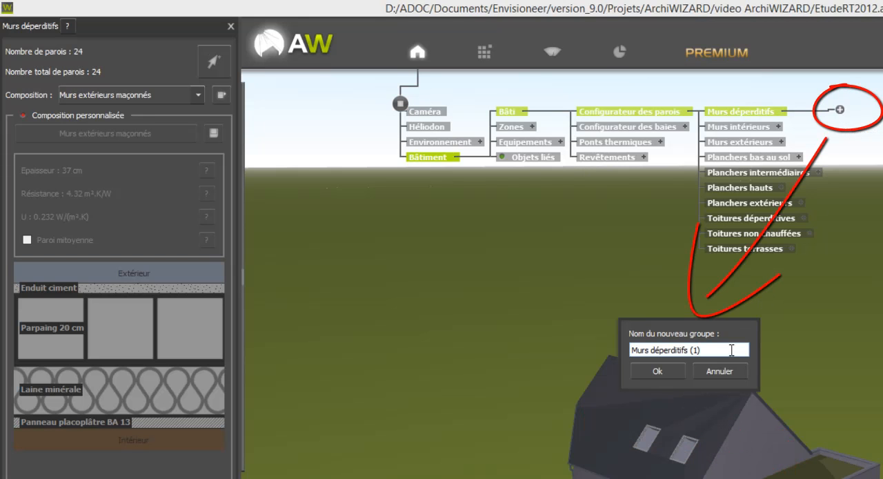
drag(698, 349, 652, 345)
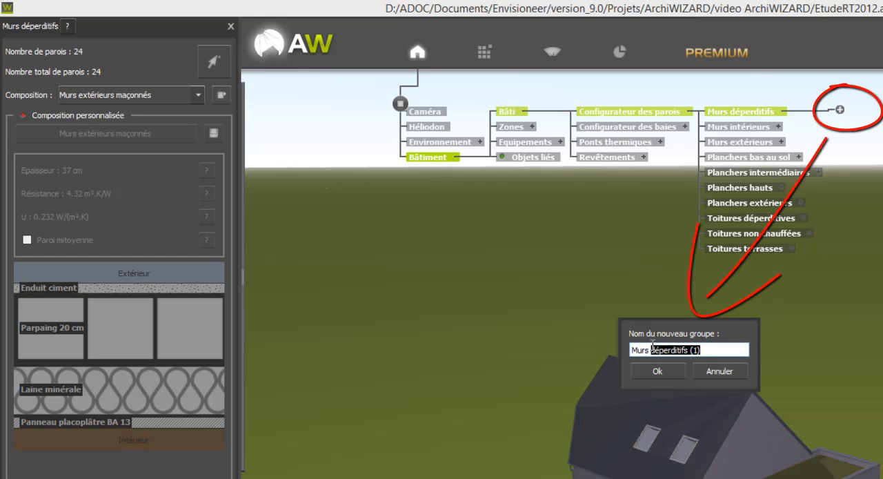
text(comble etage)
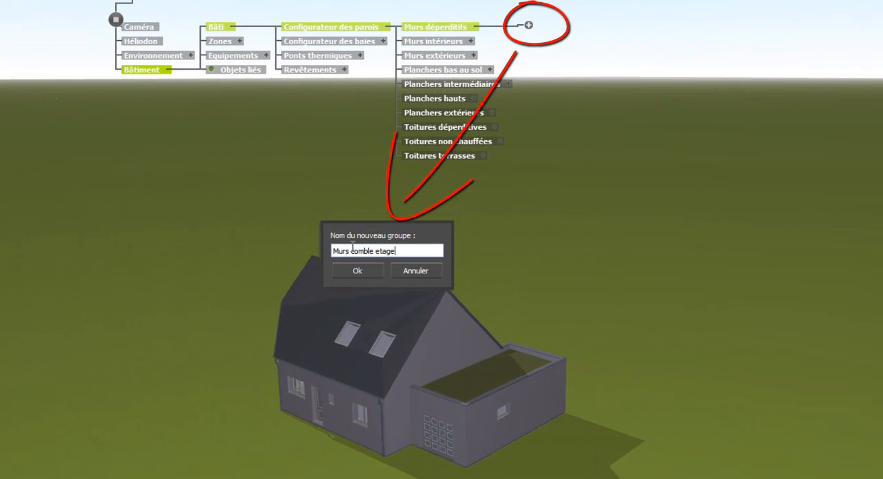
click(356, 270)
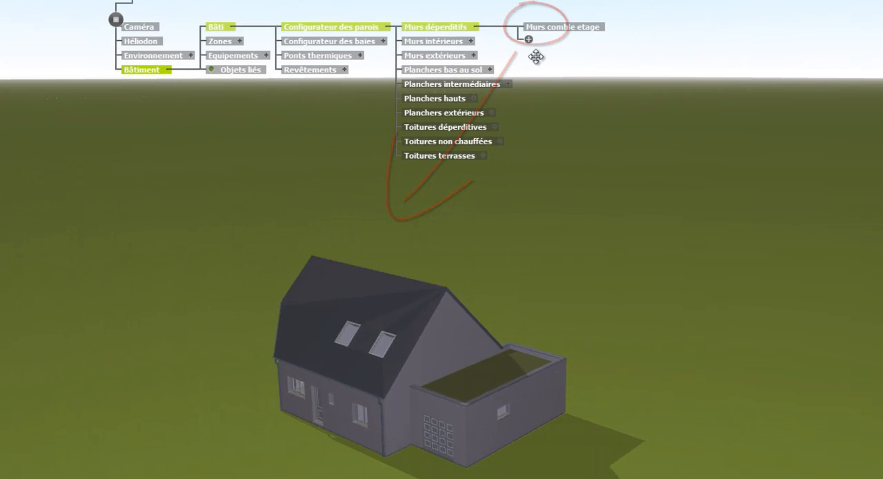
Step: Assign the three low attic walls under the roof slope on the front-door side to the Murs comble etage group
click(562, 27)
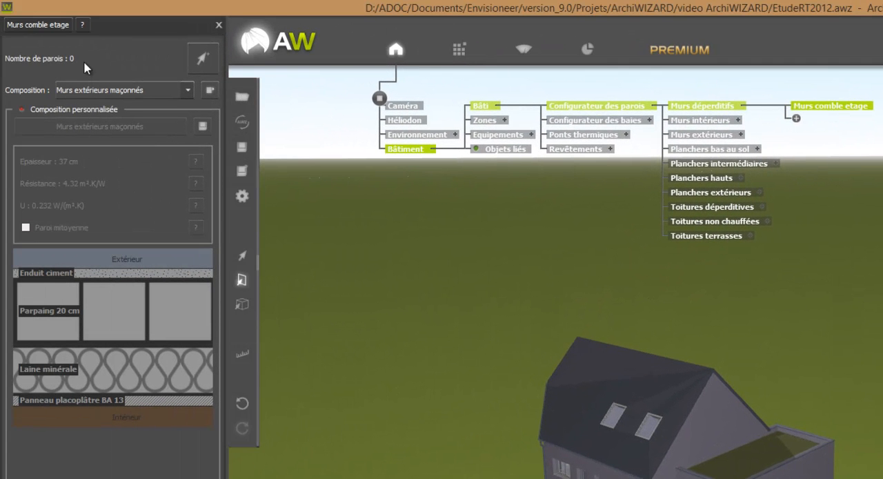
click(203, 62)
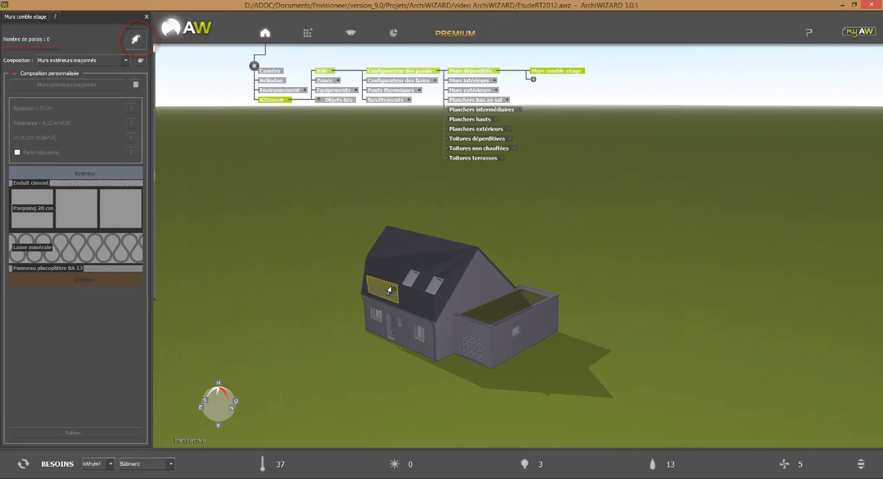
click(391, 291)
click(402, 294)
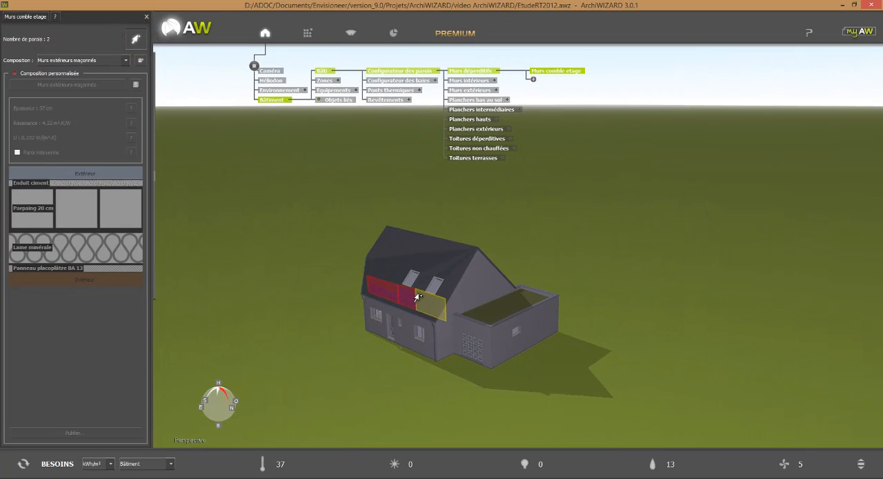
click(419, 297)
Step: Add the three low attic walls under the opposite roof slope to the Murs comble etage group
middle_drag(553, 274, 422, 287)
click(397, 230)
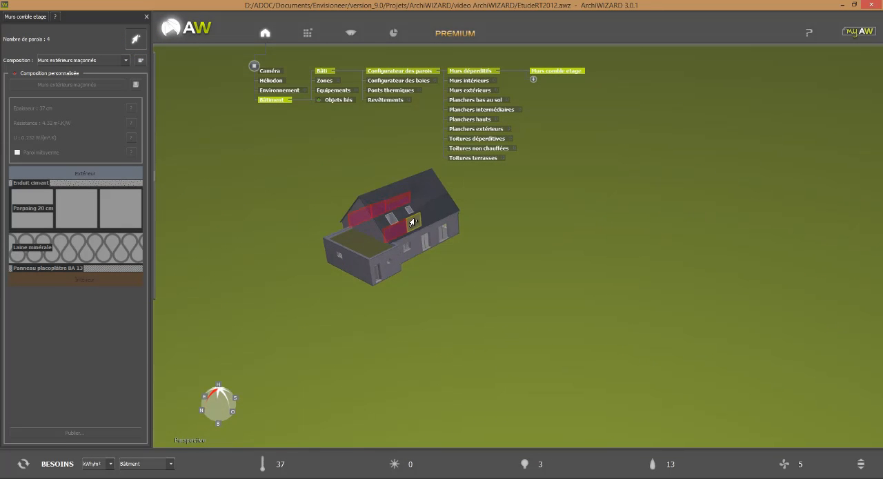
click(414, 221)
click(428, 216)
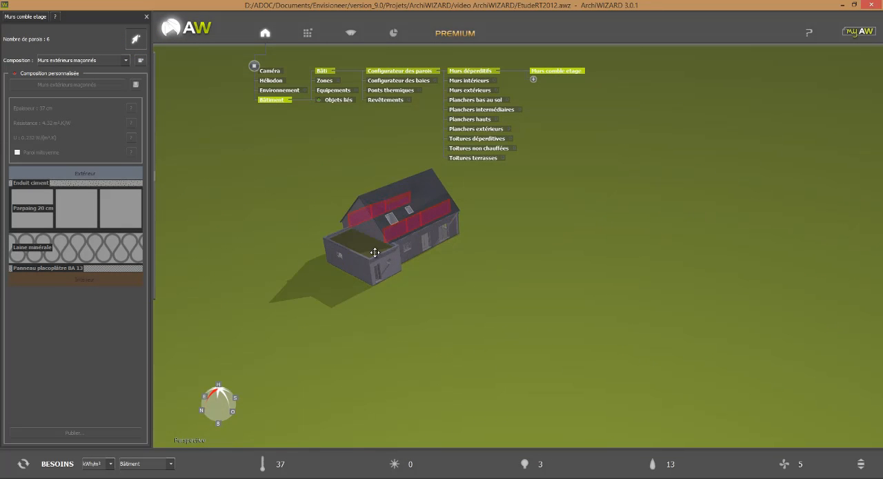
scroll(428, 277, up, 2)
middle_drag(429, 277, 515, 345)
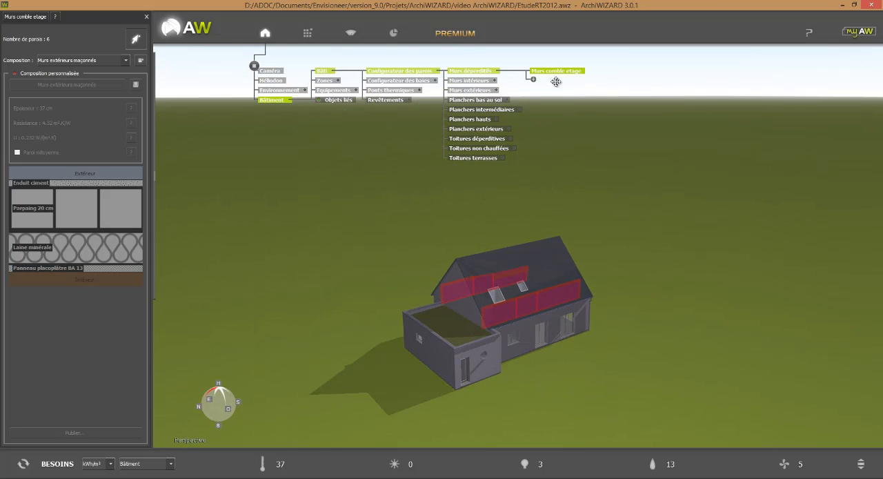
mouse_move(179, 135)
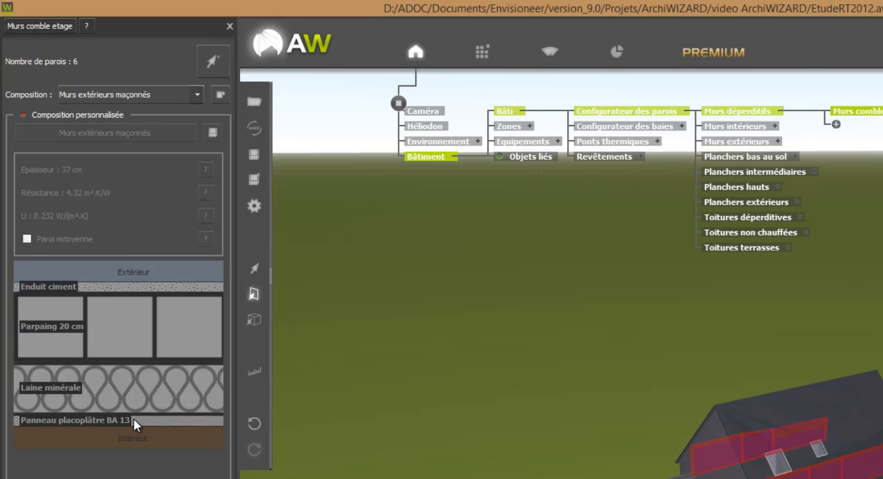
Step: Apply the library's uninsulated plaster wall composition Cloison plâtre alvéolé to the Murs comble etage group
click(481, 58)
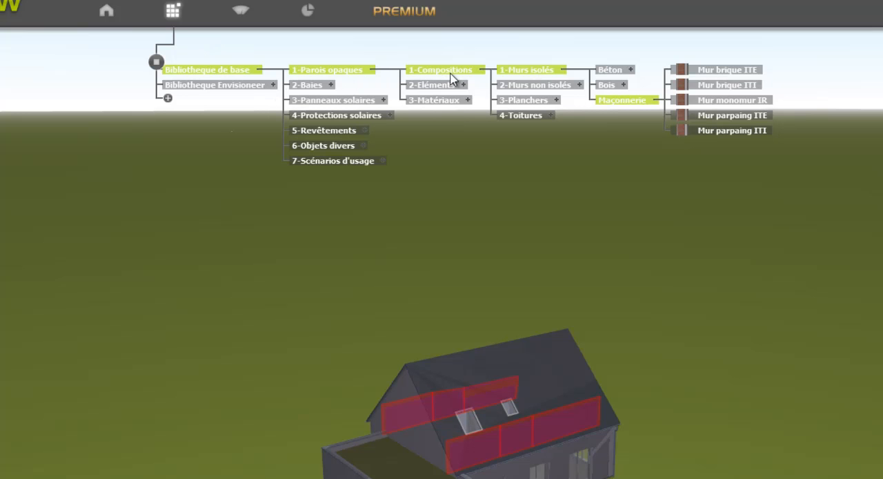
click(577, 85)
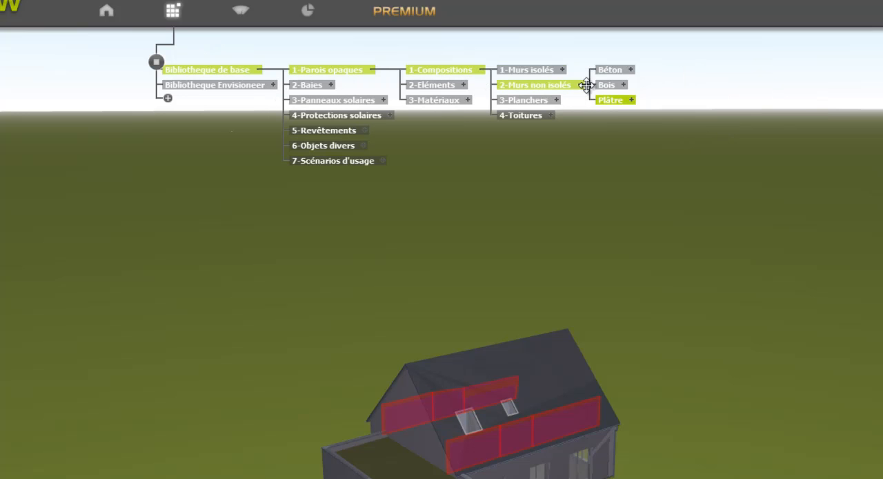
click(631, 100)
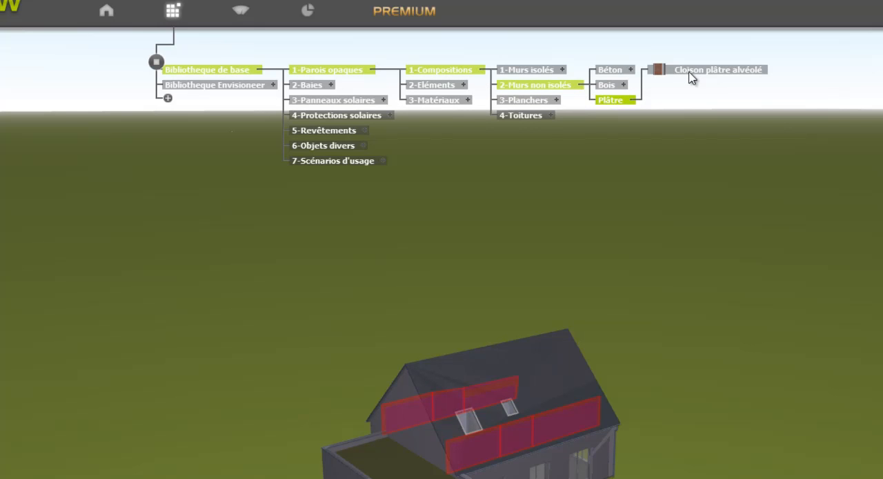
drag(692, 78, 567, 294)
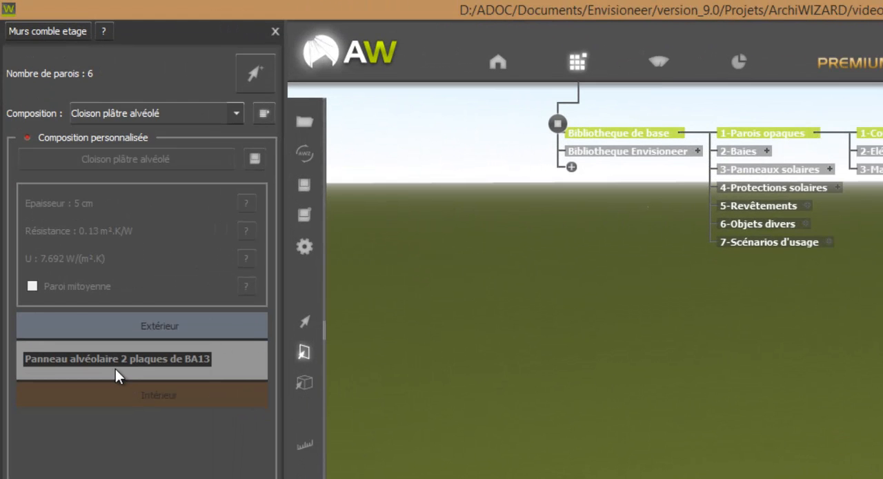
Step: Enable the custom composition for Murs comble etage and add a Laine minérale insulation layer on the exterior side of the plaster panel
click(120, 136)
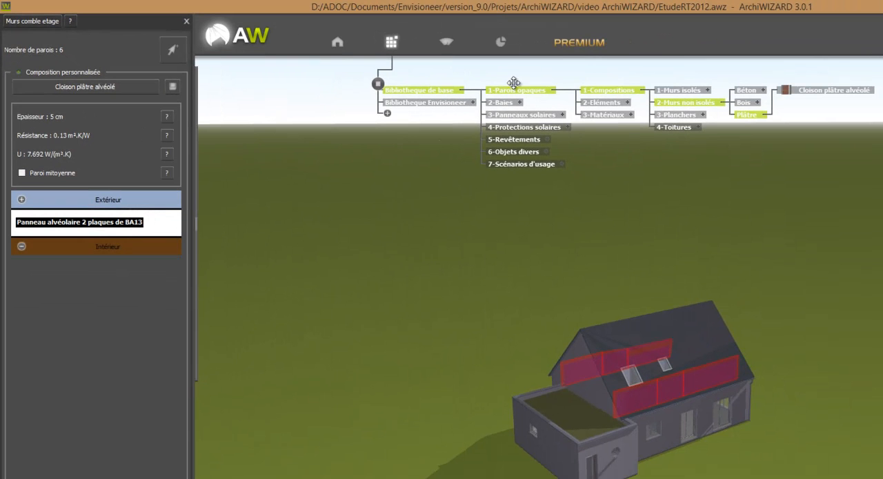
click(631, 116)
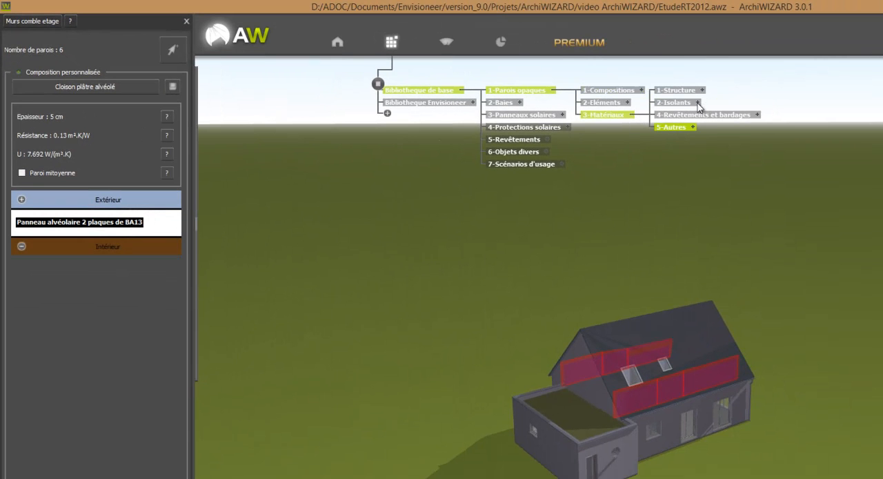
click(698, 103)
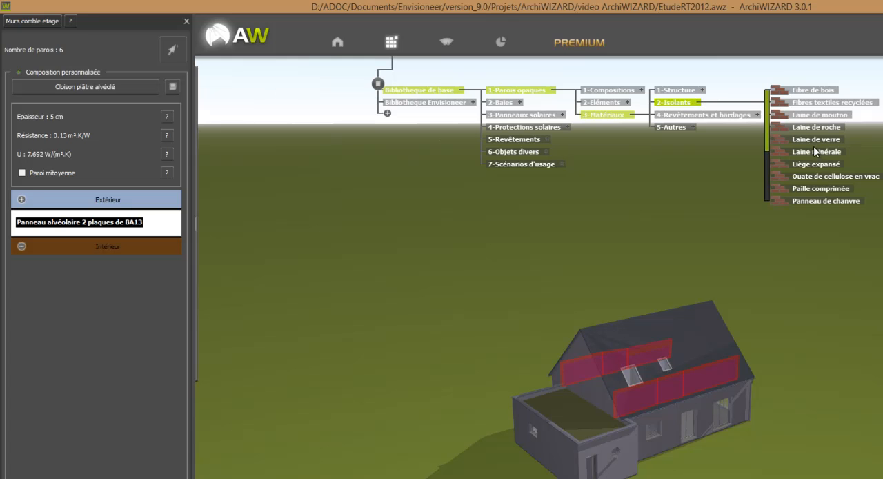
drag(821, 156, 597, 196)
drag(299, 198, 162, 214)
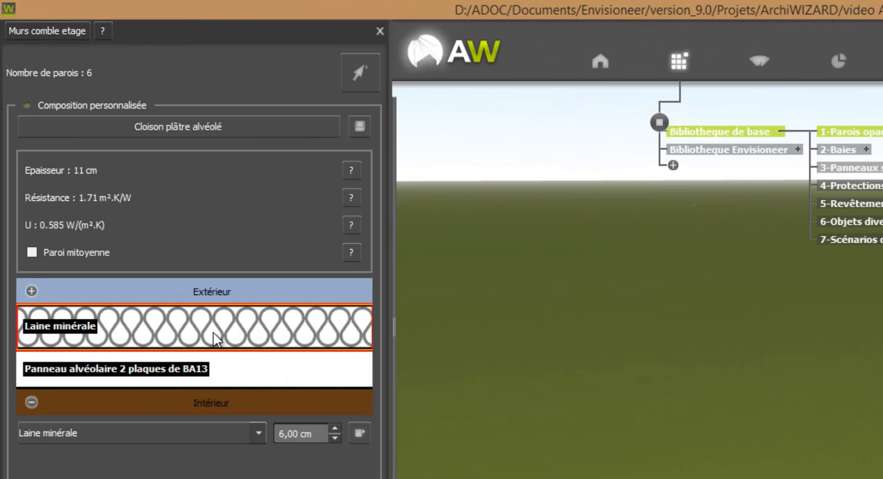
Step: Increase the thickness of the Laine minérale layer in 1 cm increments
click(335, 428)
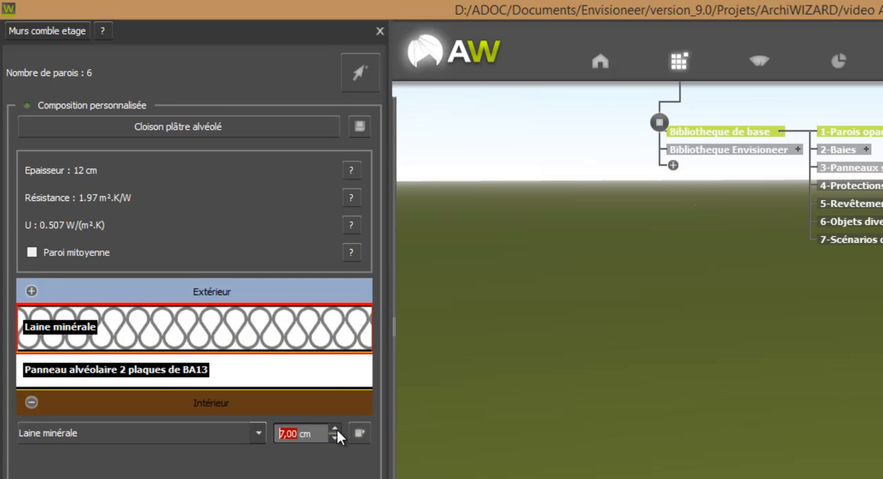
click(335, 428)
click(335, 428)
click(335, 428)
click(335, 428)
click(335, 428)
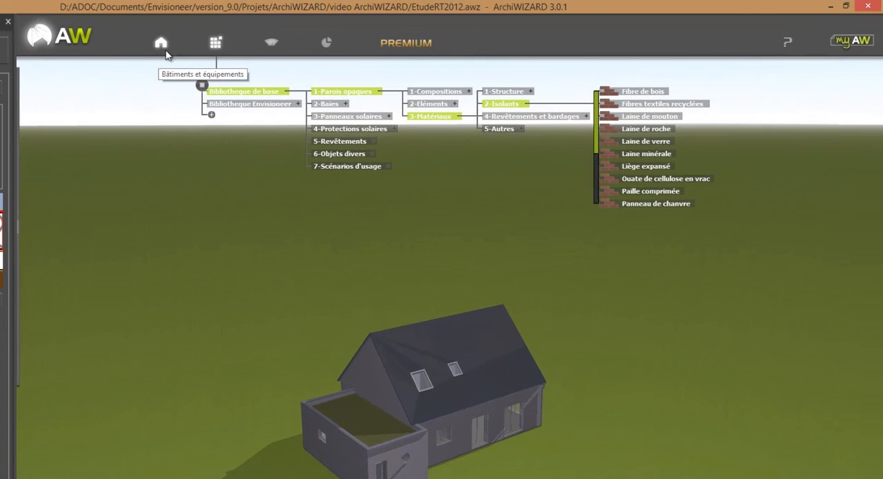
Step: Examine the surfaces and compositions of the Murs intérieurs, Murs extérieurs, Planchers bas au sol, Planchers intermédiaires and Planchers hauts groups
click(162, 44)
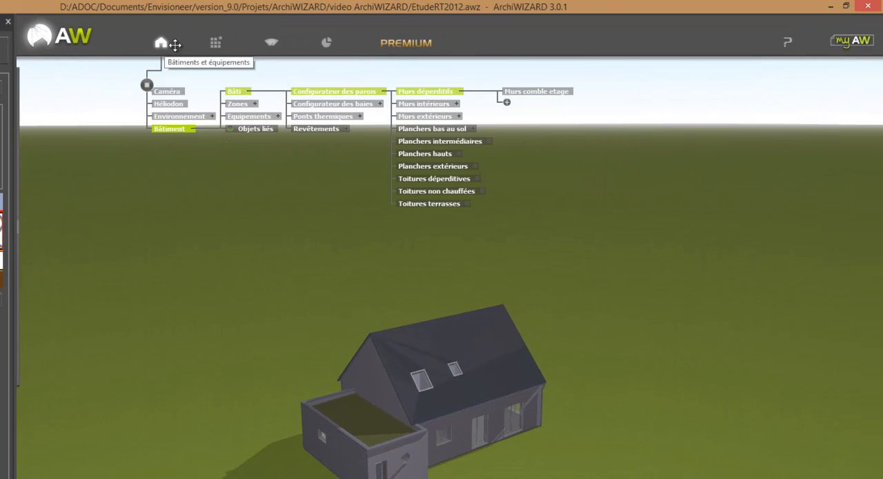
click(424, 103)
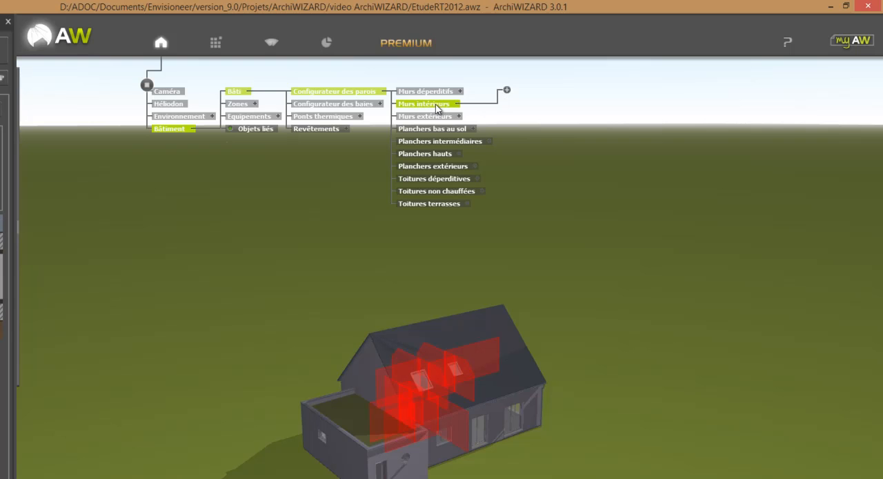
drag(622, 419, 493, 404)
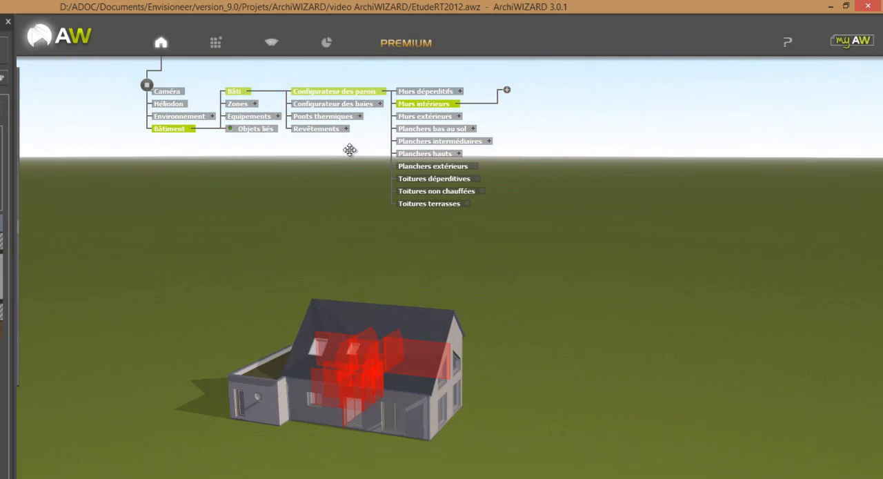
click(432, 117)
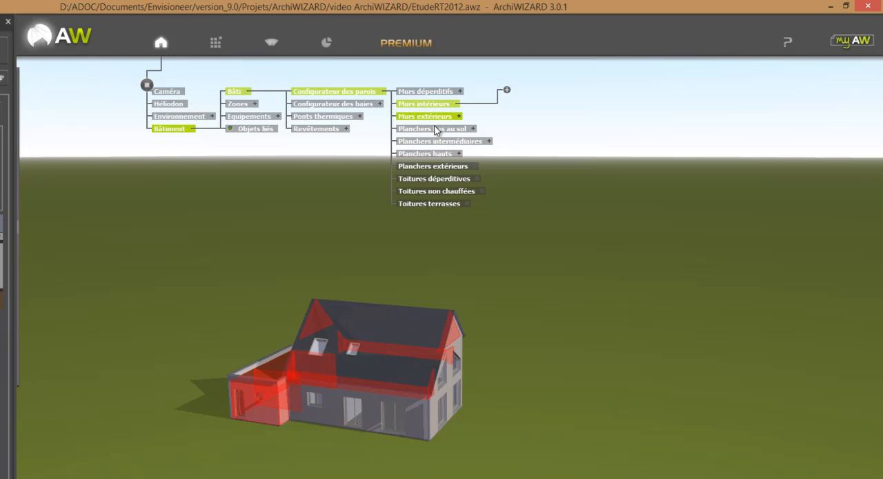
click(539, 106)
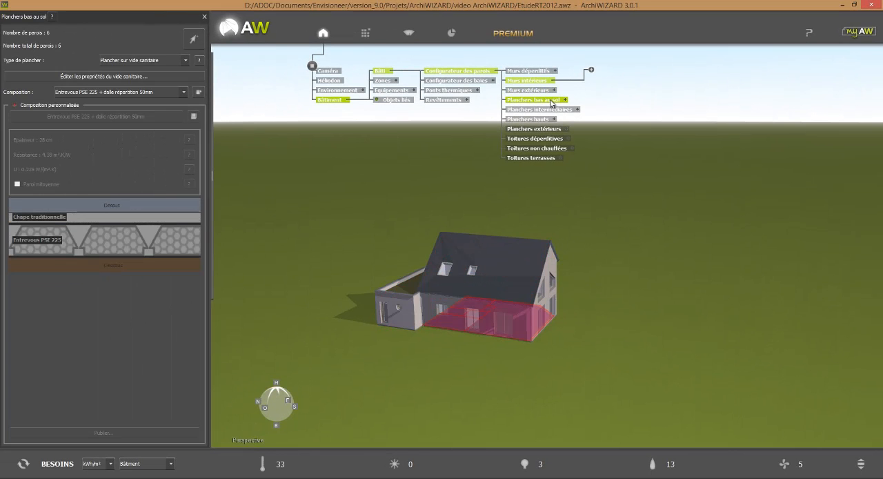
click(556, 110)
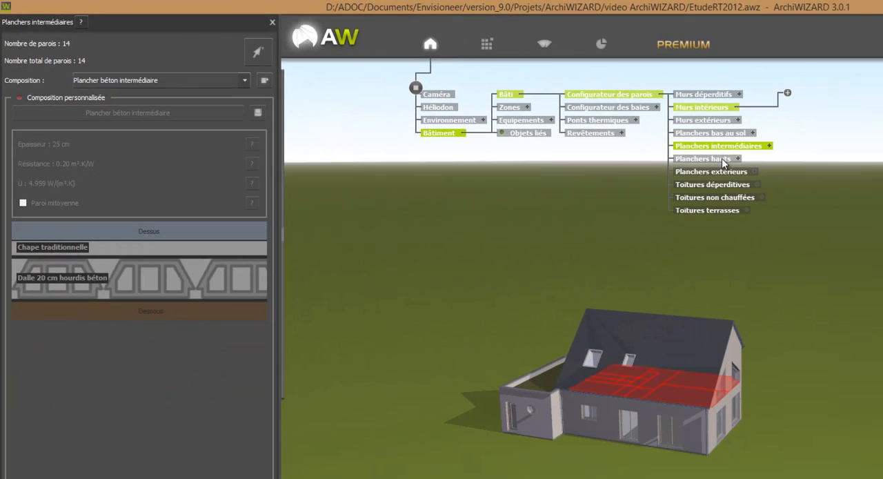
click(720, 159)
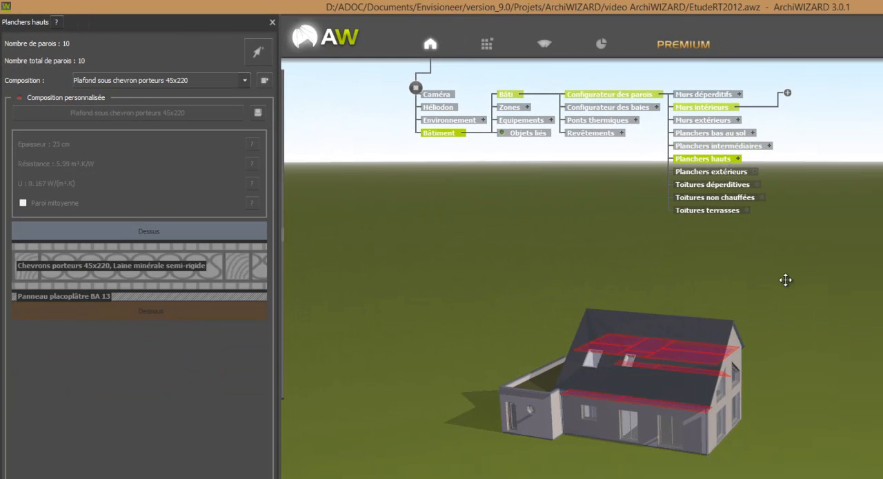
drag(841, 407, 713, 412)
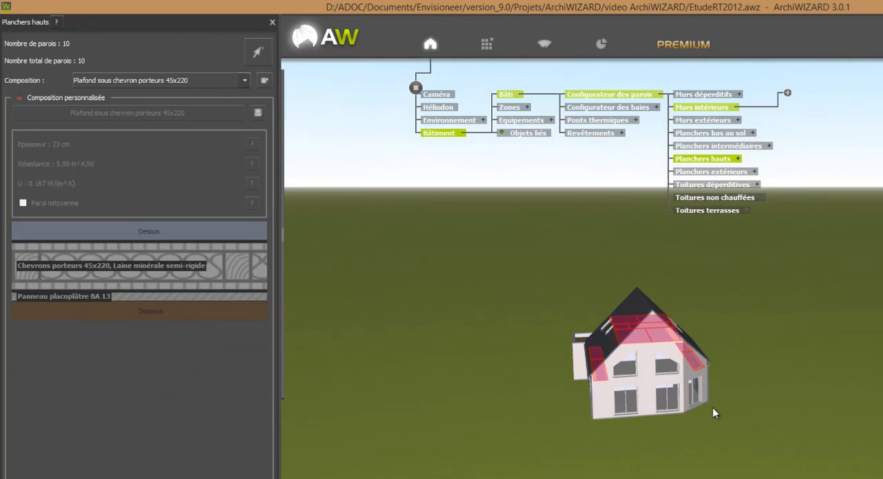
Step: Add a new subgroup named Planchers comble etage to the Planchers hauts group
click(738, 159)
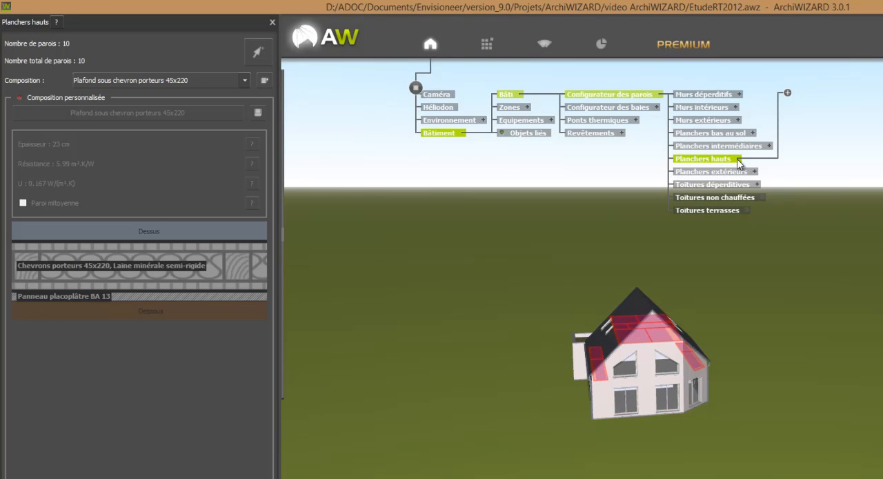
click(788, 93)
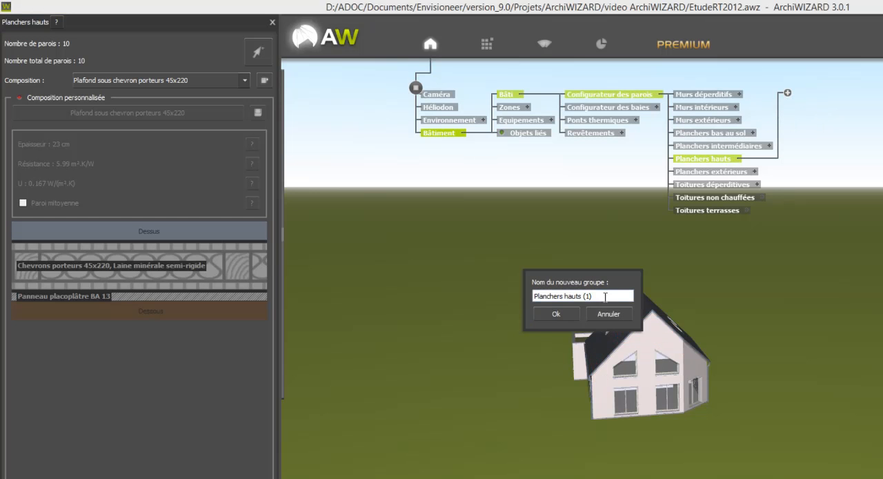
drag(606, 295, 567, 295)
text(comble etage)
click(556, 314)
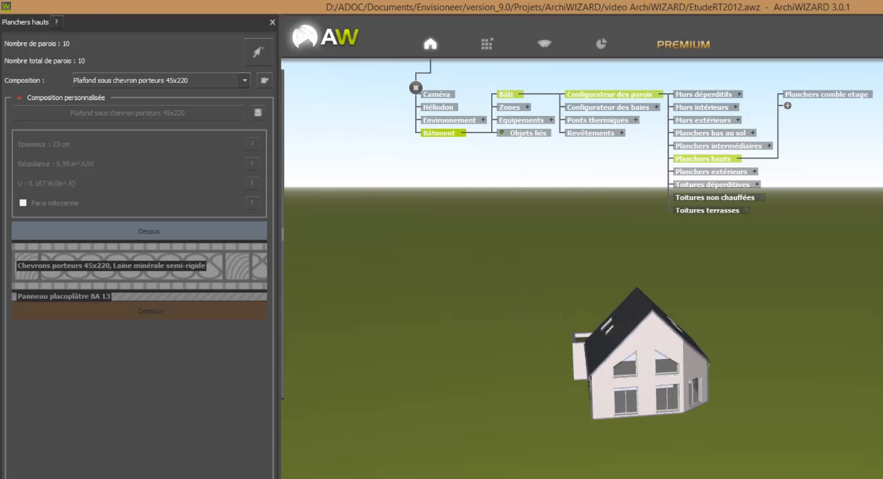
Step: Assign the four low floor surfaces along both eaves of the main roof to the Planchers comble etage group
click(852, 99)
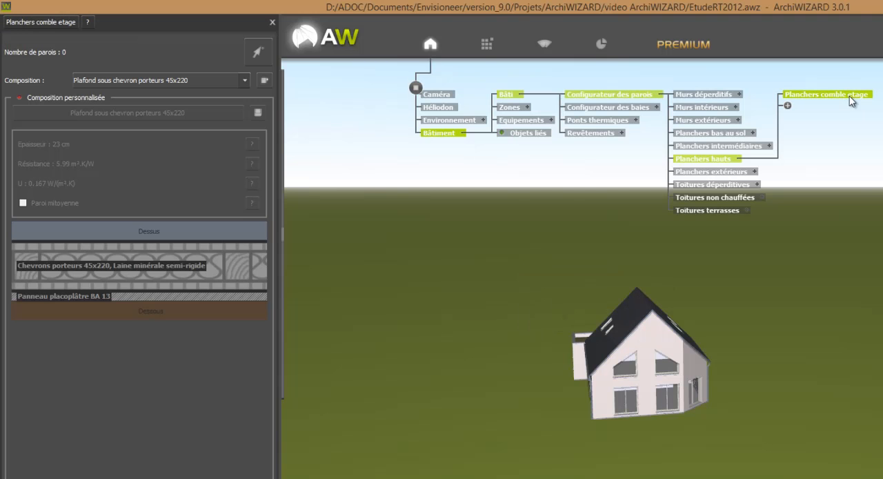
click(258, 55)
click(591, 369)
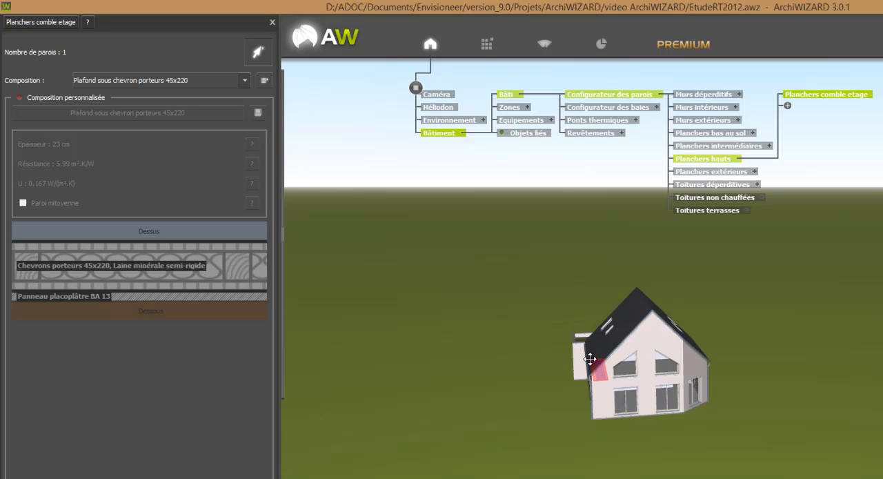
middle_drag(644, 402, 731, 411)
click(582, 384)
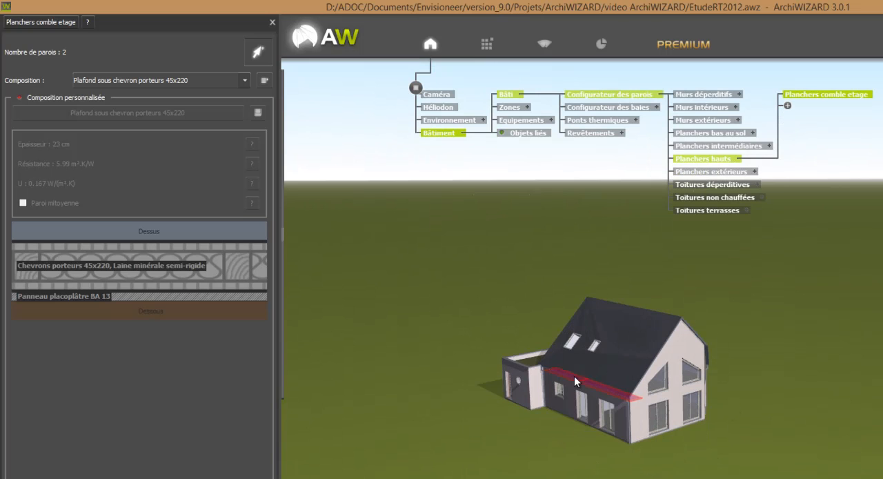
middle_drag(581, 383, 650, 347)
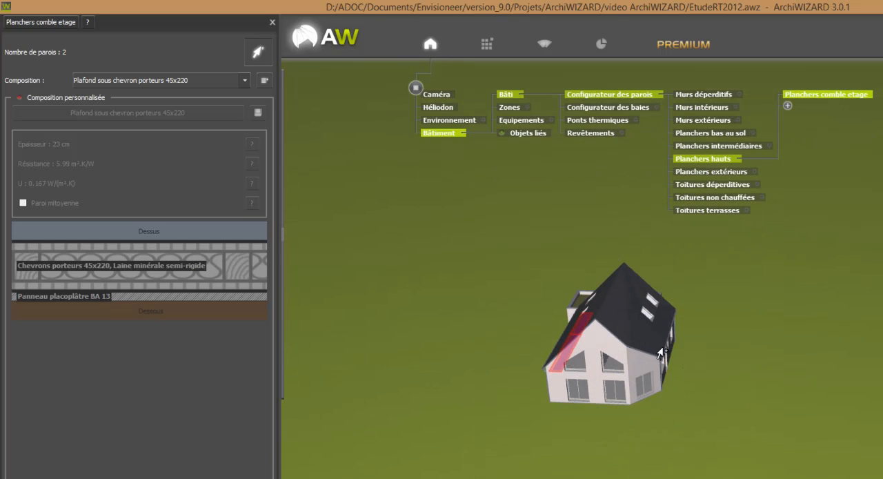
click(660, 357)
click(666, 319)
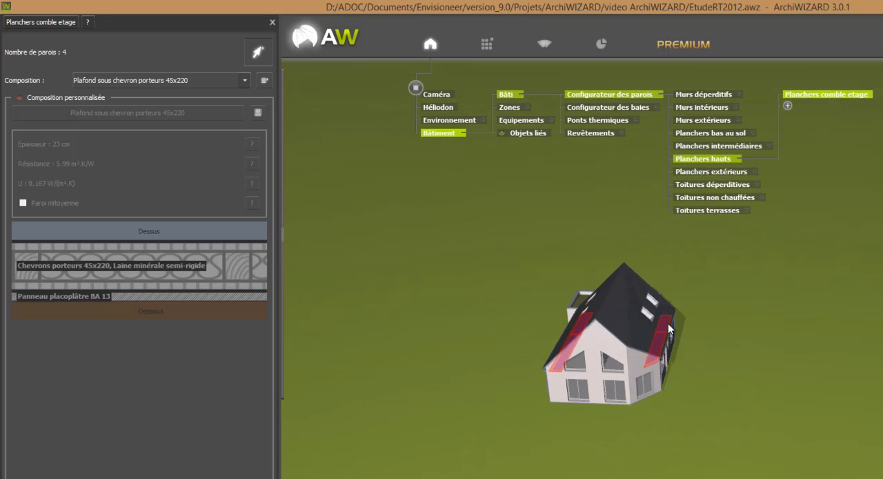
middle_drag(764, 380, 696, 432)
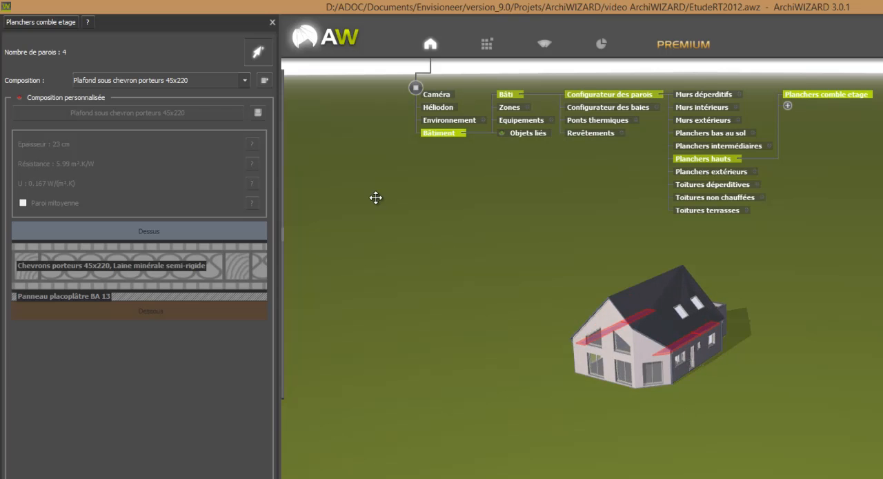
Step: Set the composition of Planchers comble etage to Plancher béton intermédiaire and enable its customization
click(125, 82)
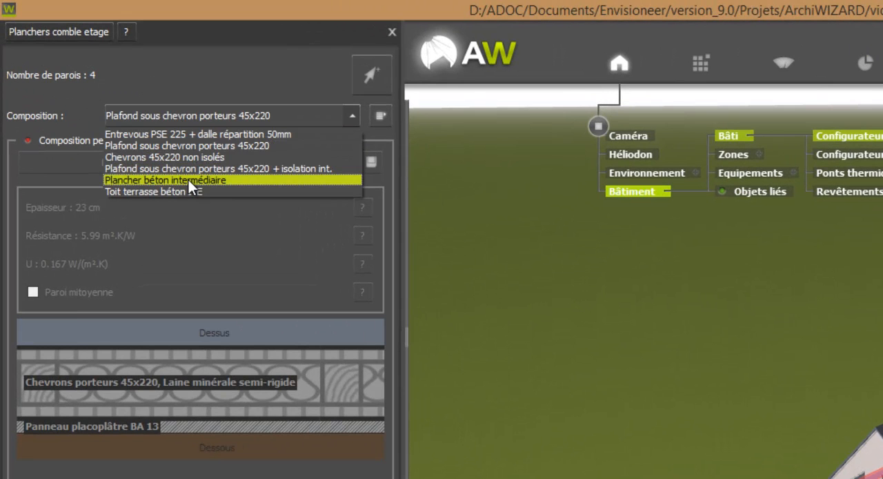
click(189, 180)
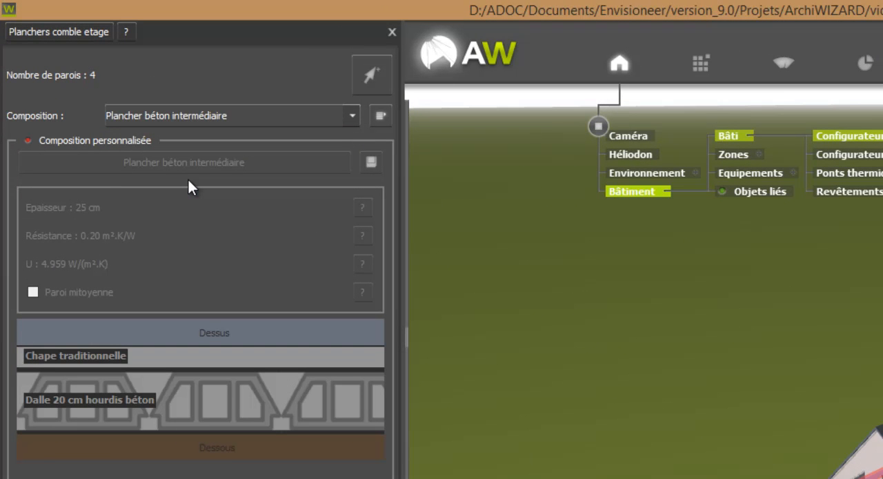
click(100, 140)
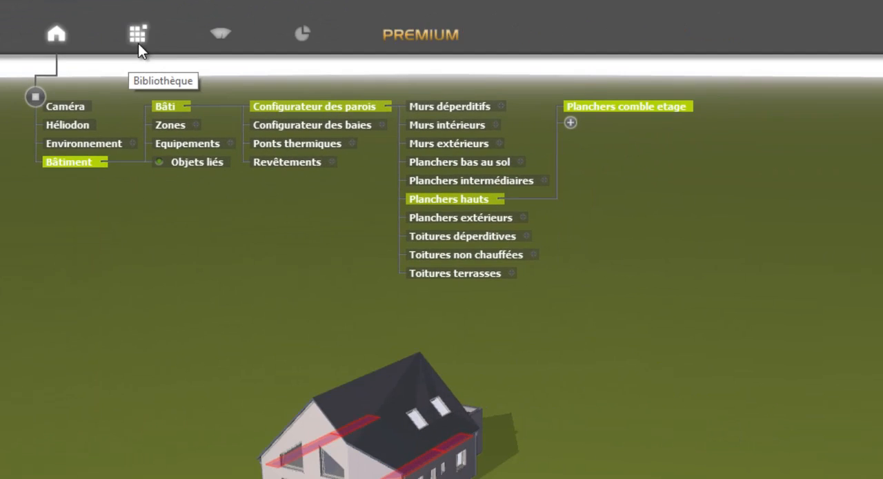
Step: Add the SAINT GOBAIN ISOVER insulation GR 32 NU from the Envisioneer library's ACERMI manufacturers as the upper layer of Planchers comble etage
click(701, 71)
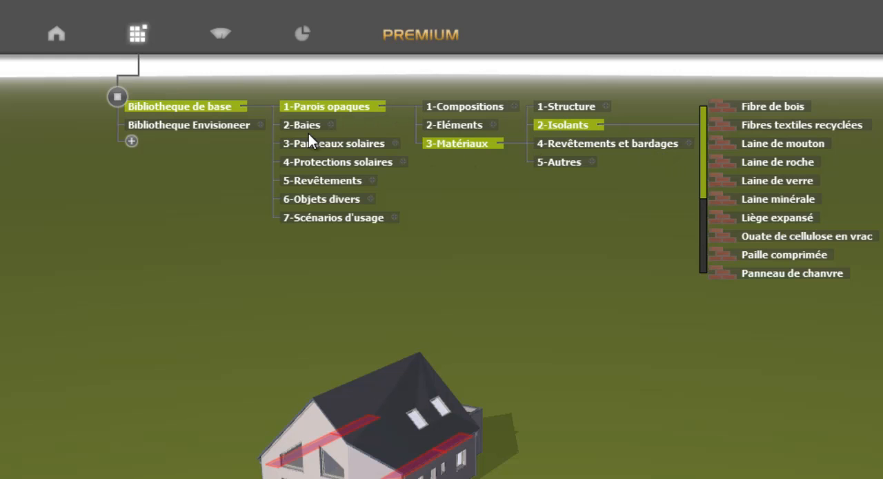
click(260, 124)
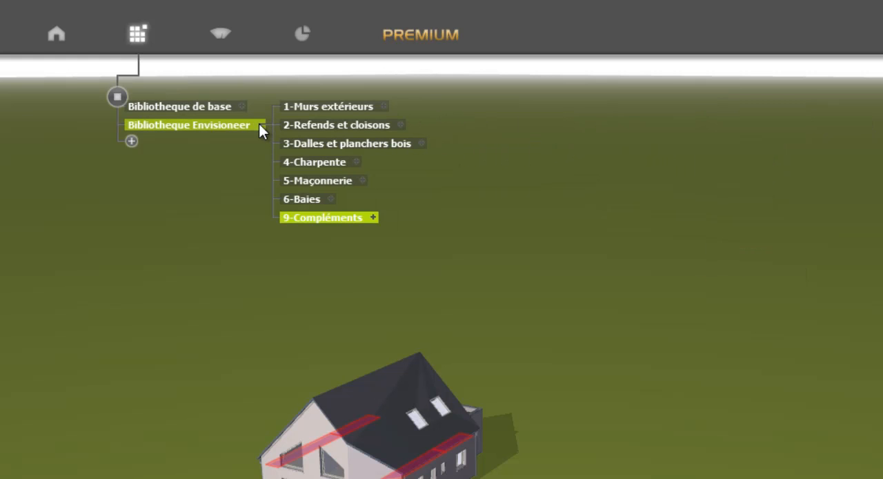
click(376, 217)
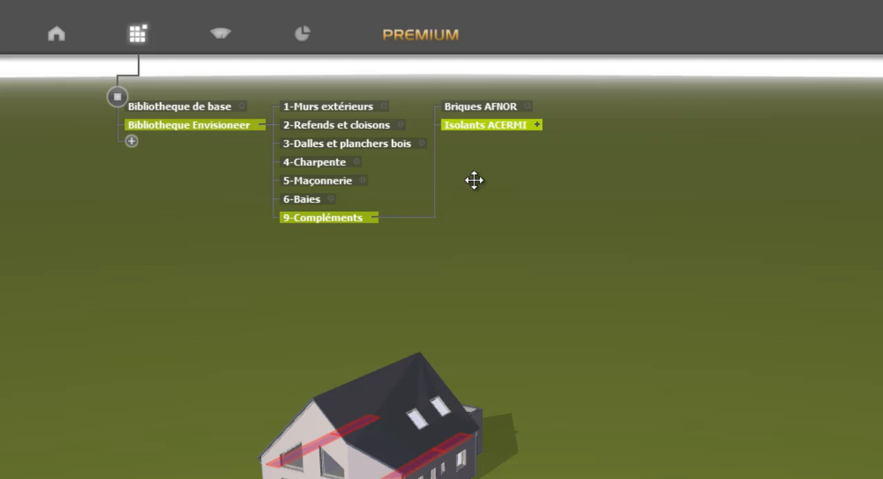
click(537, 125)
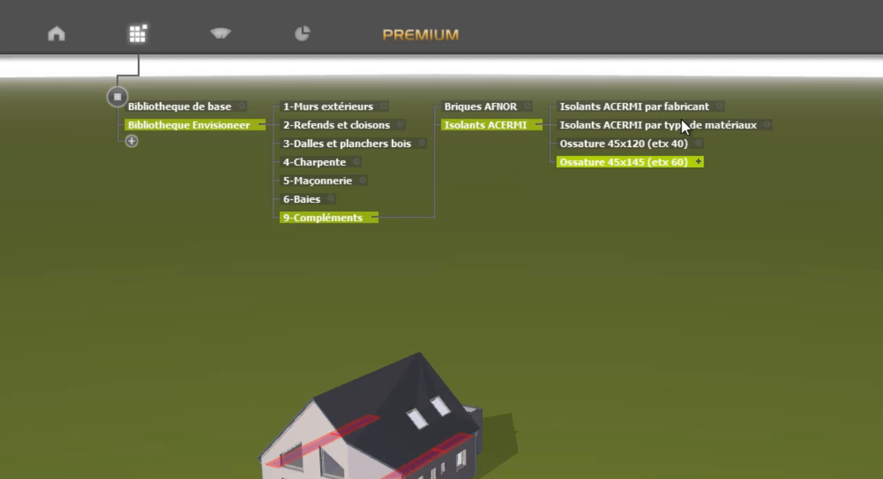
click(718, 106)
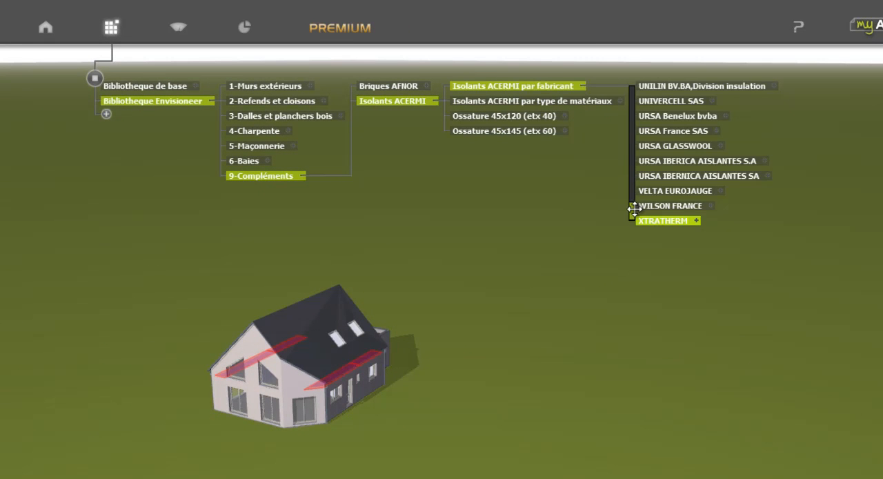
drag(632, 216, 638, 190)
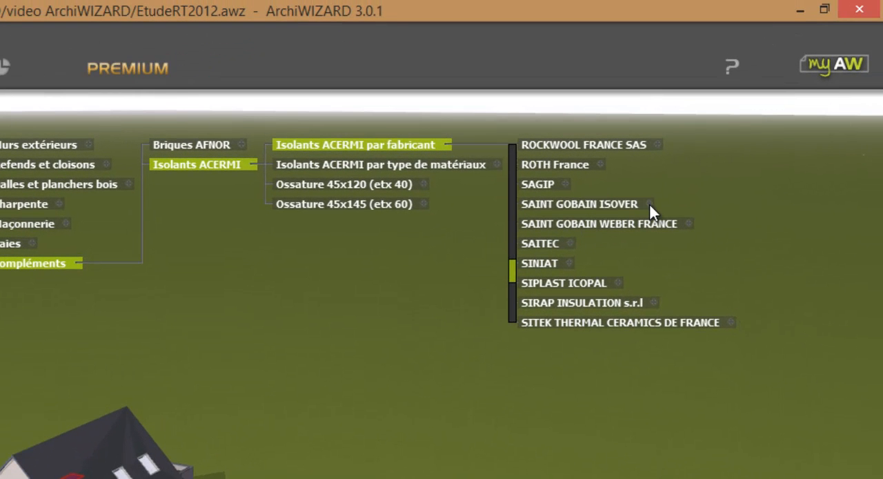
click(649, 205)
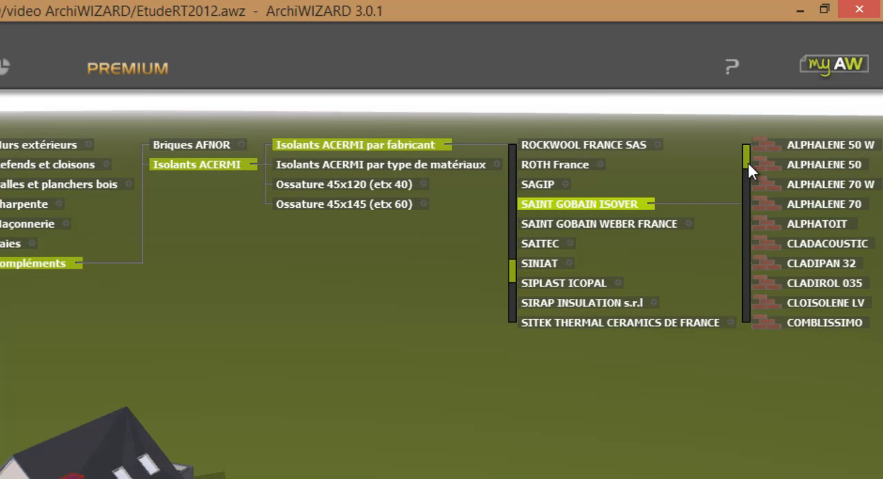
scroll(747, 162, down, 3)
scroll(747, 185, down, 1)
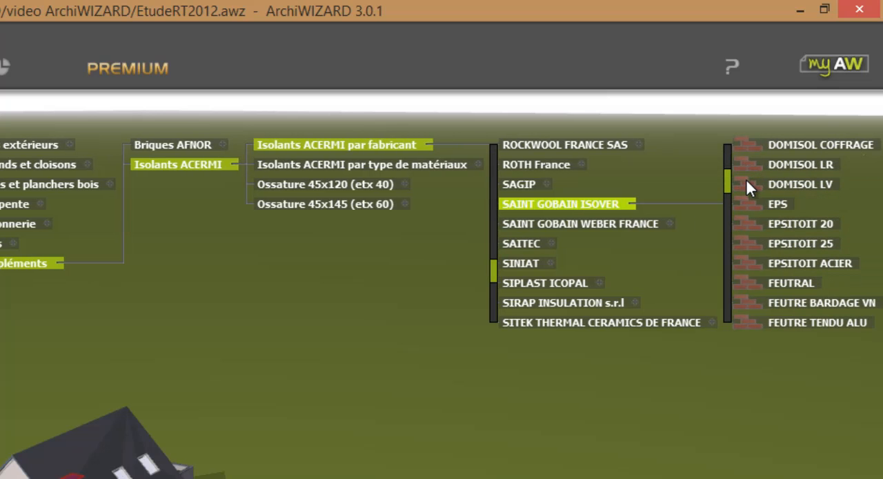
scroll(748, 181, down, 10)
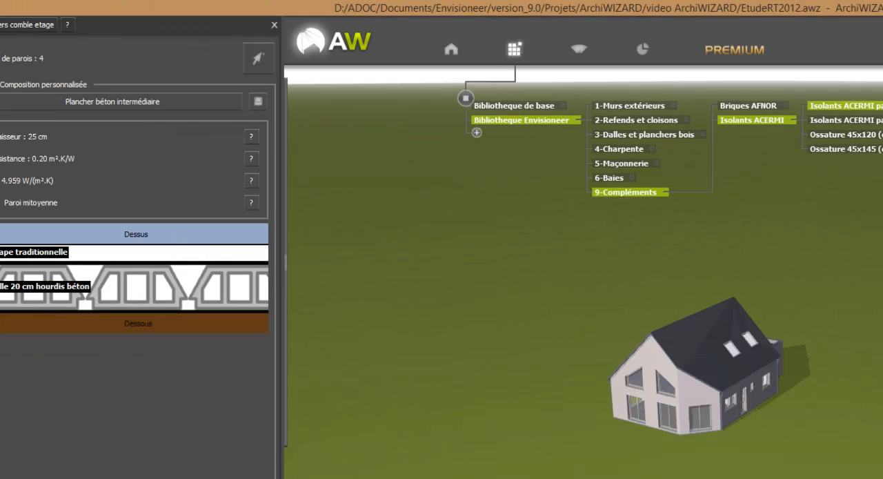
drag(881, 186, 185, 263)
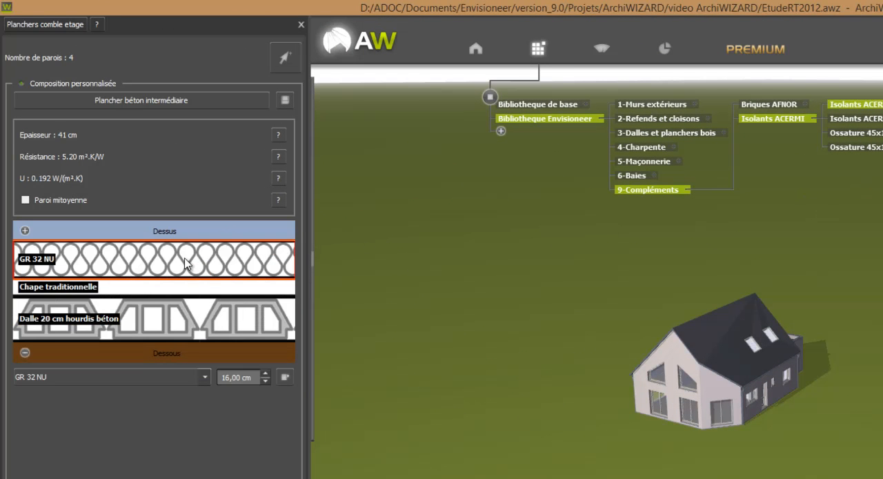
Step: Set the thickness of the GR 32 NU layer to 30 cm
click(264, 373)
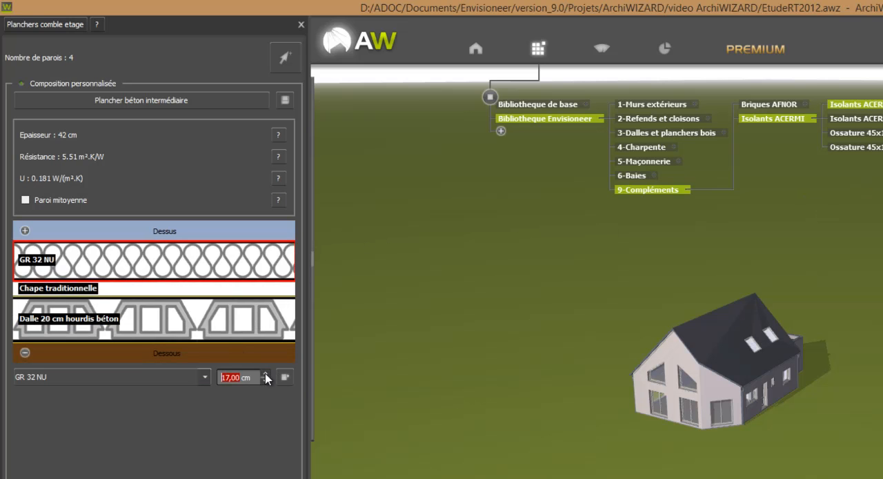
triple_click(265, 373)
double_click(265, 373)
double_click(265, 374)
double_click(265, 374)
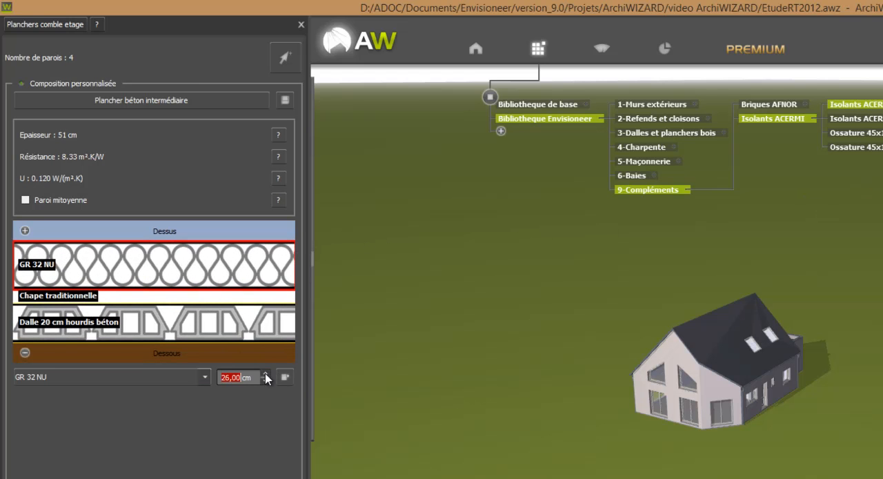
double_click(265, 373)
click(265, 373)
click(265, 373)
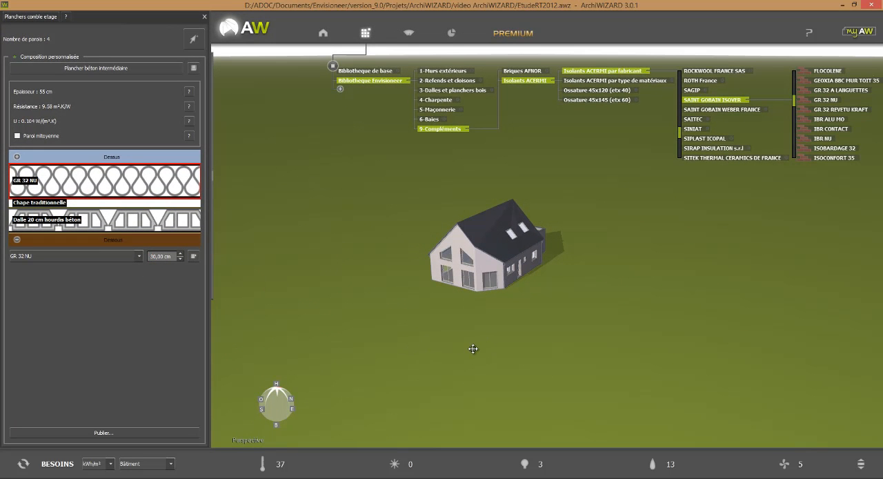
Step: Examine the surfaces and compositions of the Planchers hauts, Planchers extérieurs, Toitures non chauffées and Toitures terrasses groups
middle_drag(472, 348, 460, 334)
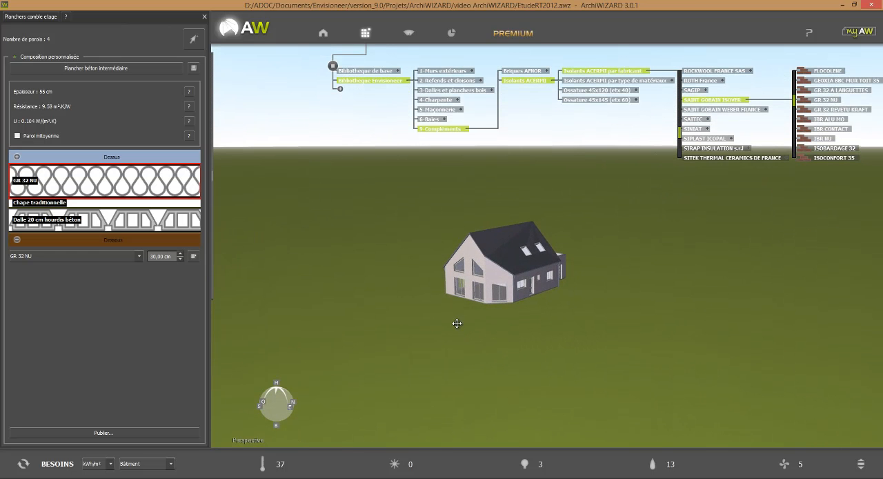
click(324, 36)
click(544, 121)
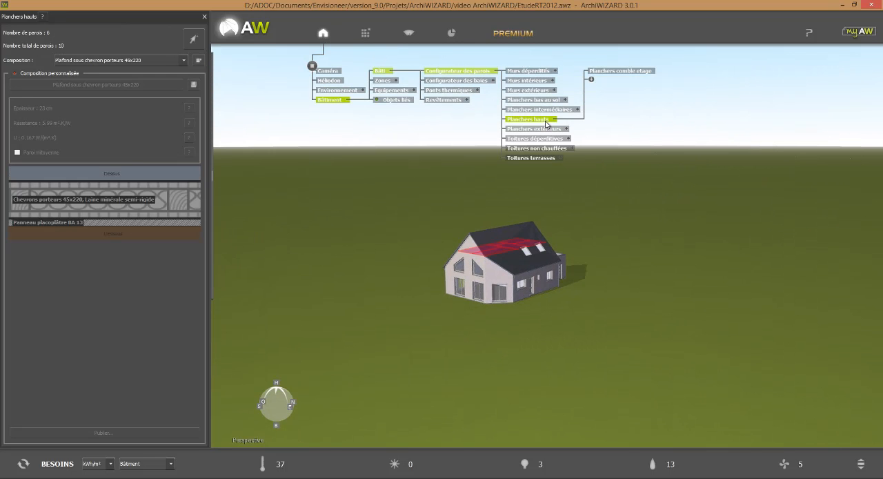
click(534, 129)
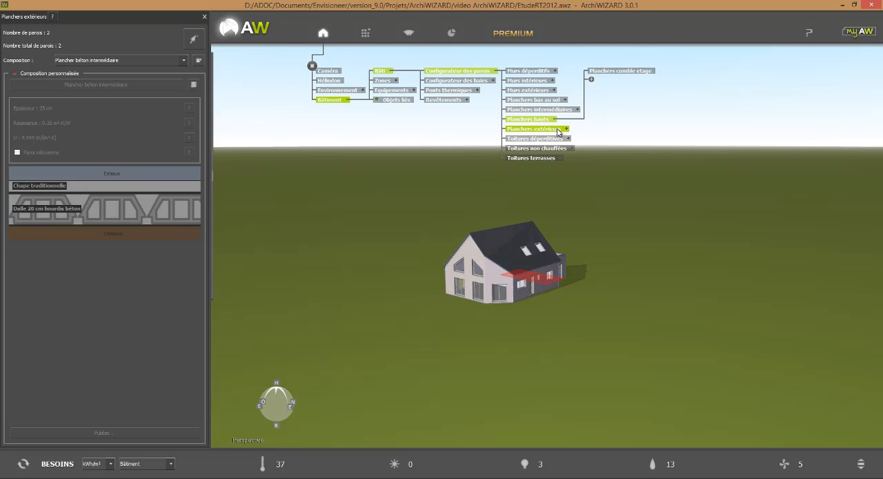
click(556, 147)
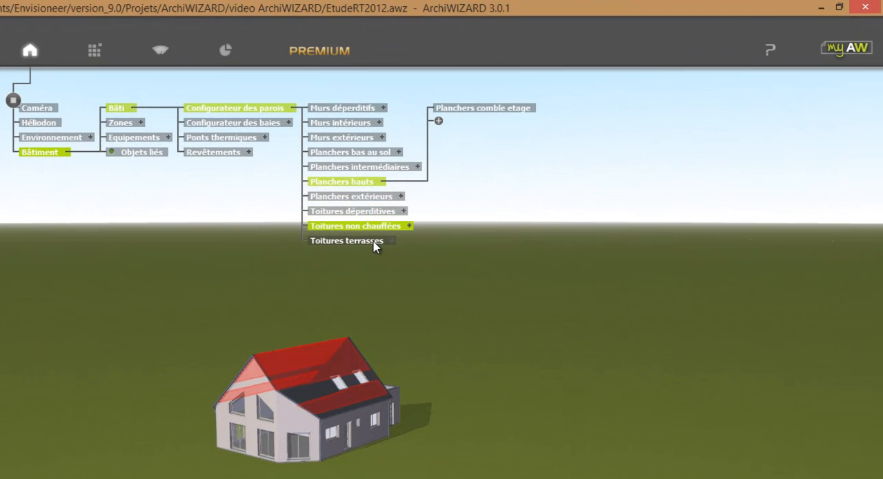
click(373, 243)
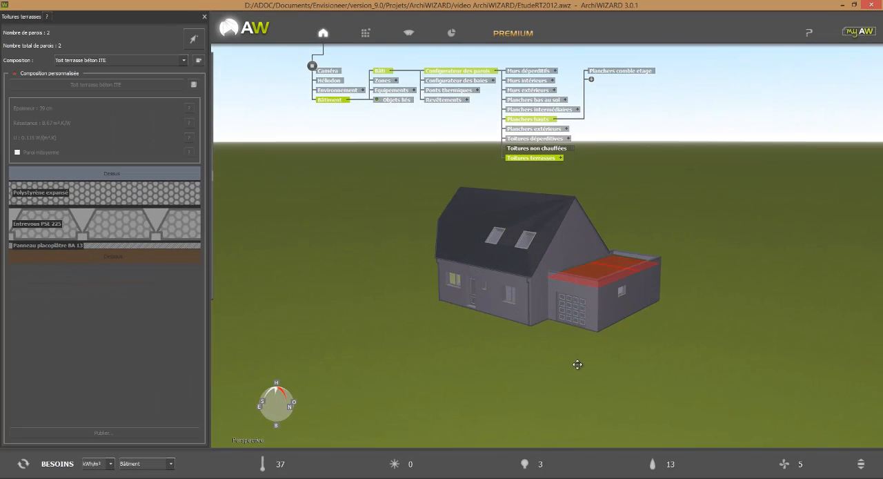
Step: Switch to object mode and open the configuration of the facade window nearest the garage
mouse_move(228, 185)
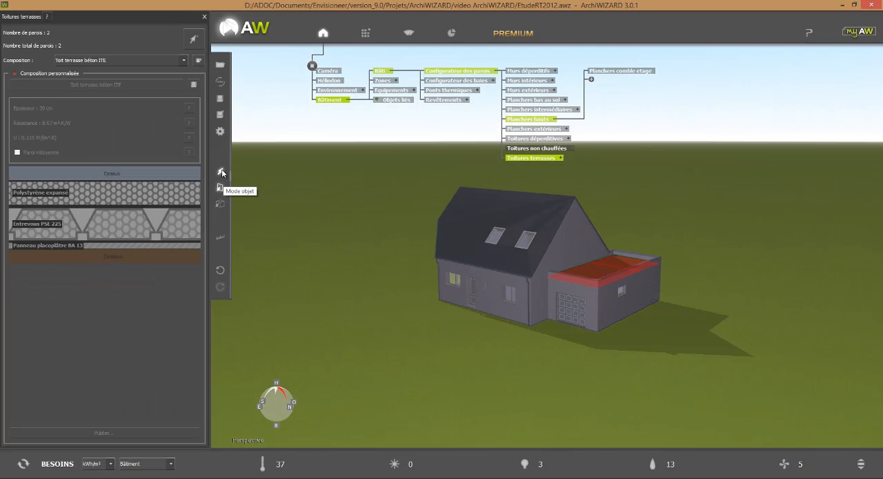
click(221, 171)
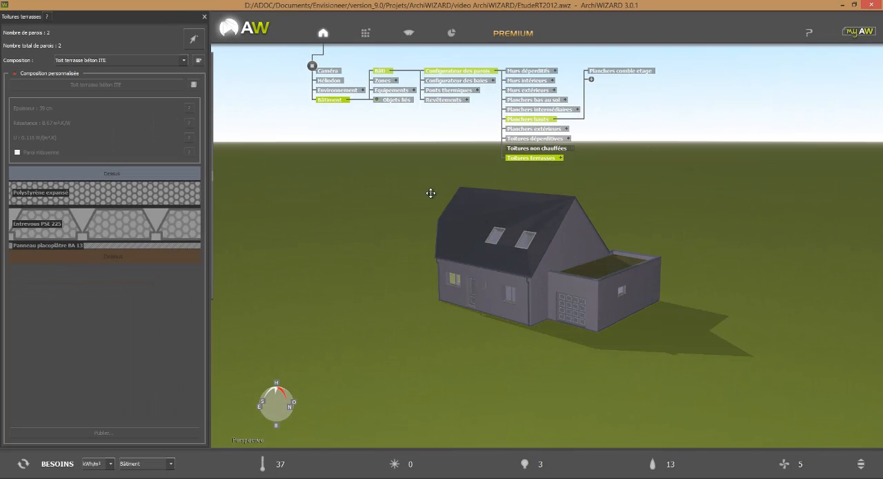
click(509, 300)
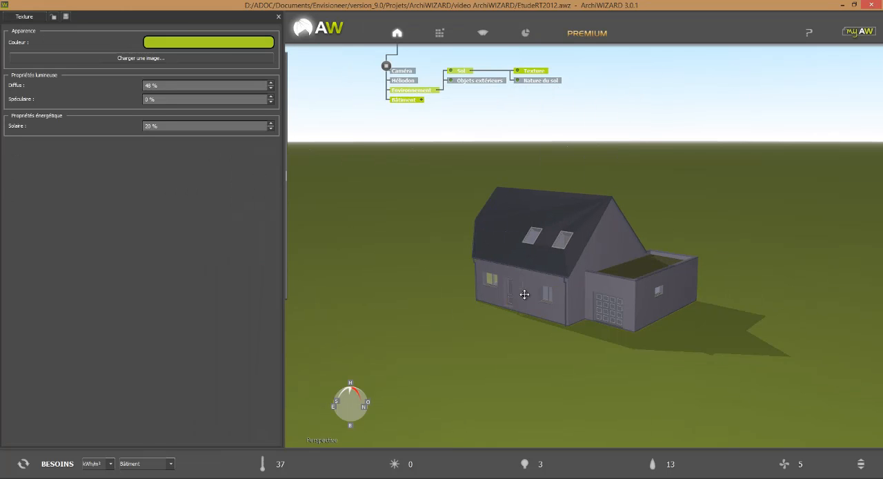
click(546, 297)
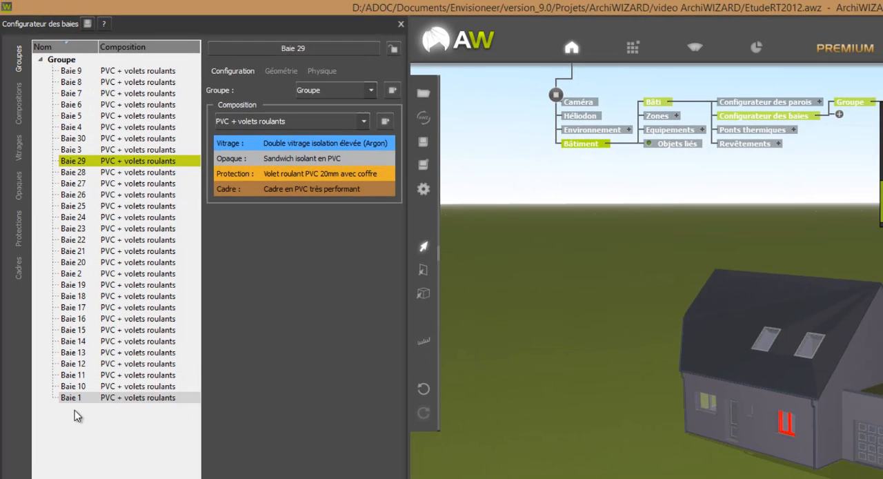
Step: Create three new opening groups named Portes isolés, Portes intérieures and Velux
right_click(77, 414)
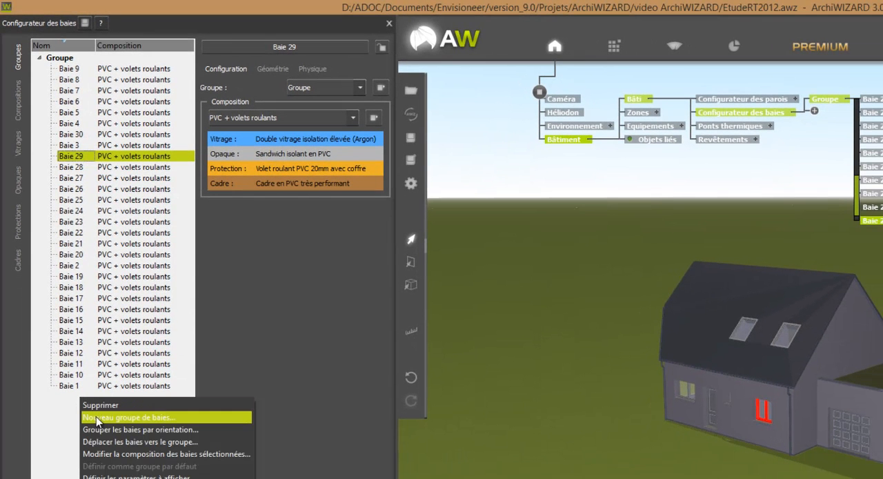
click(96, 417)
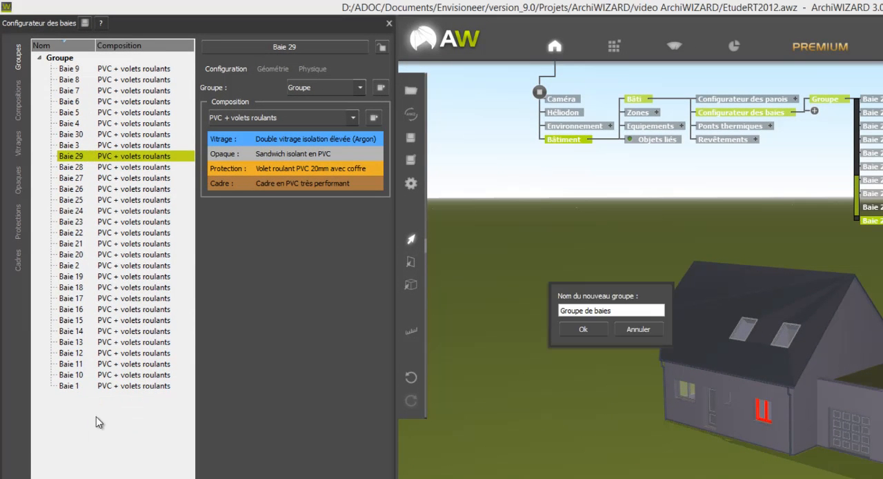
drag(621, 310, 475, 310)
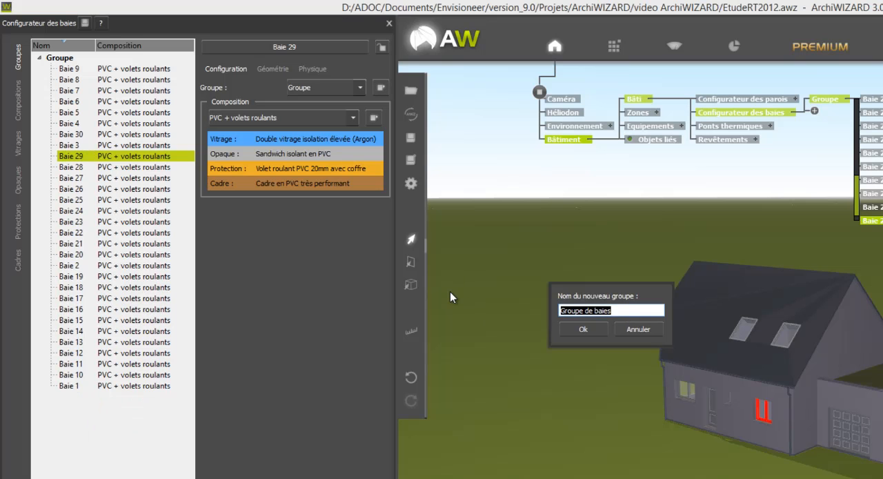
text(Por)
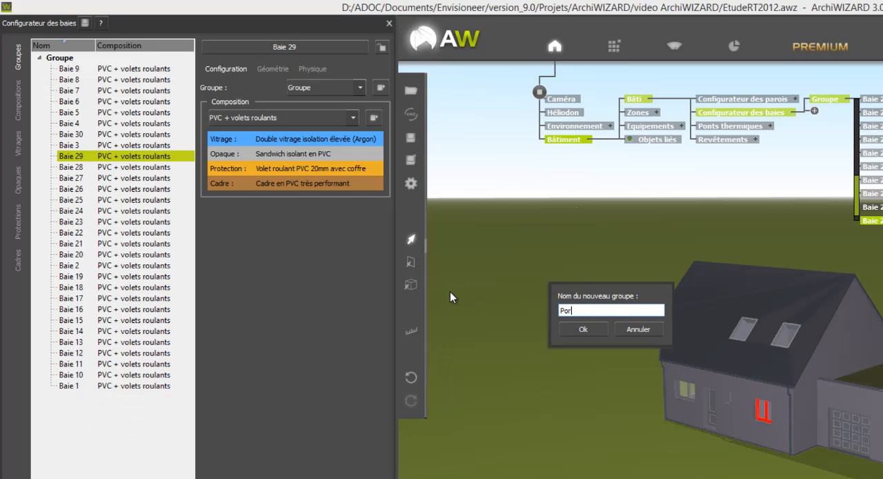
text(tes isolés)
click(583, 329)
right_click(147, 434)
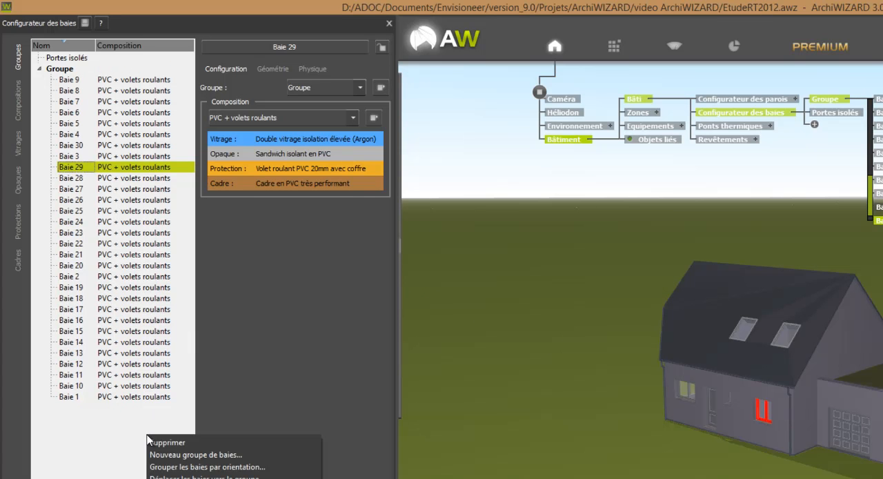
click(177, 453)
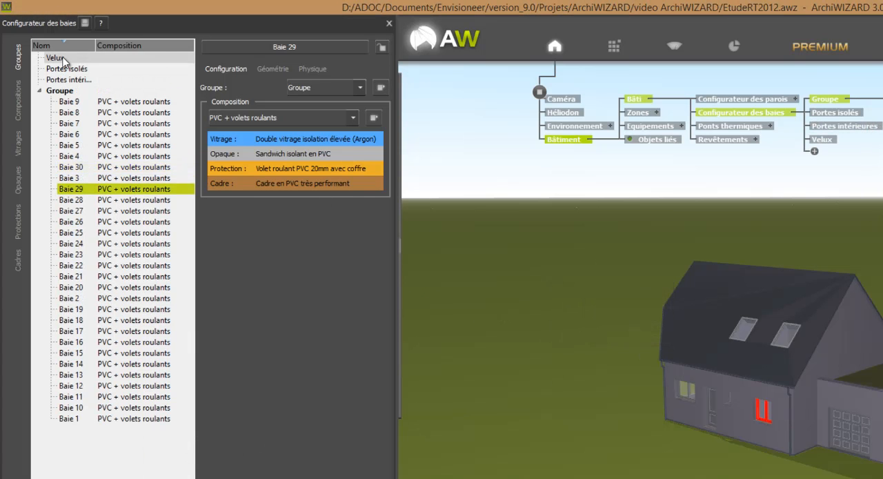
Step: Assign the four roof windows on both slopes of the main roof to the Velux group
click(61, 58)
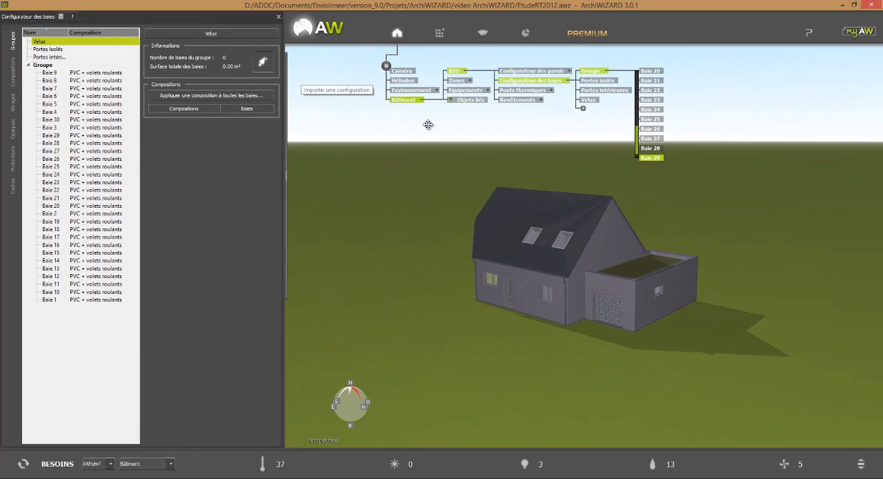
click(560, 239)
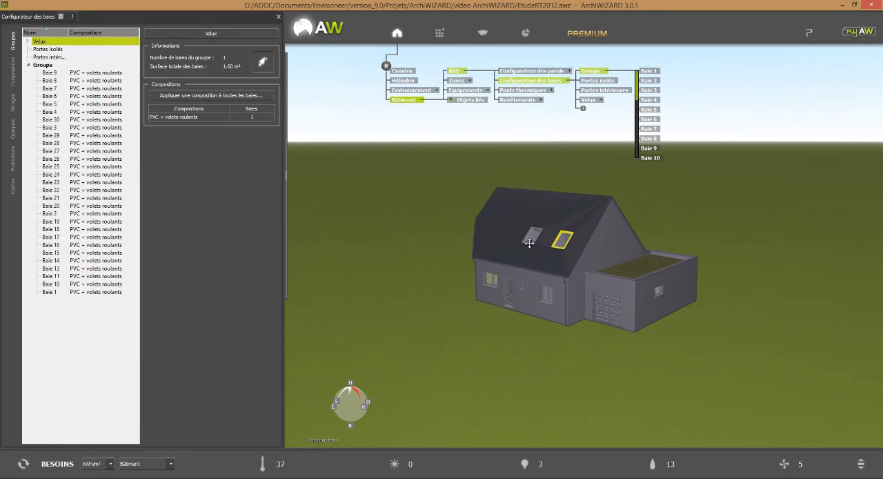
click(528, 237)
drag(755, 213, 607, 290)
click(419, 281)
click(430, 258)
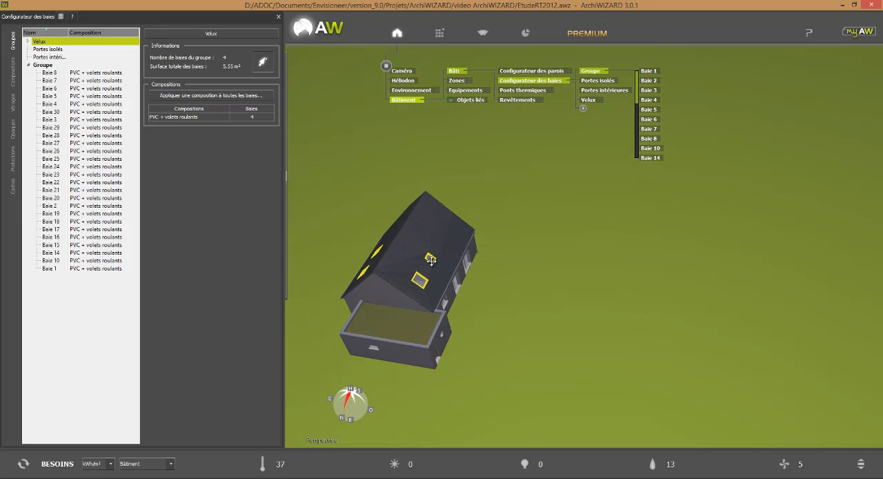
drag(507, 252, 612, 366)
click(262, 62)
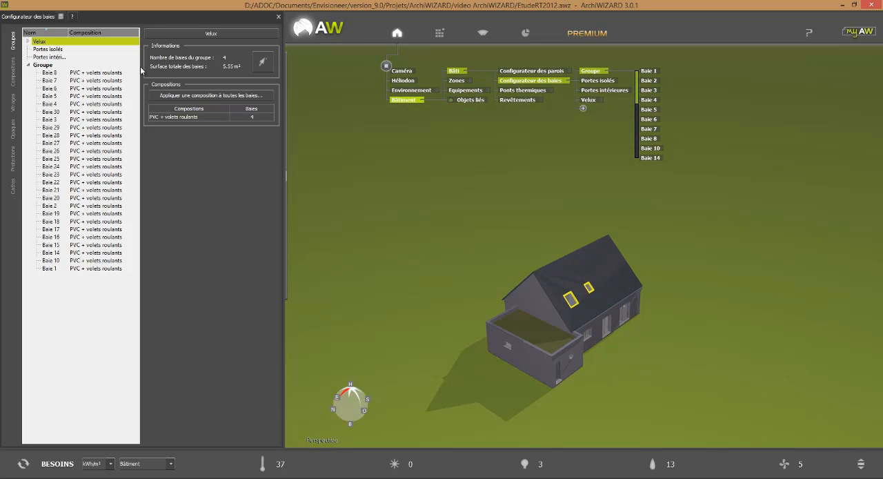
Step: Assign the garage's side door, the front entrance door and the panelled garage door to the Portes isolés group
click(46, 50)
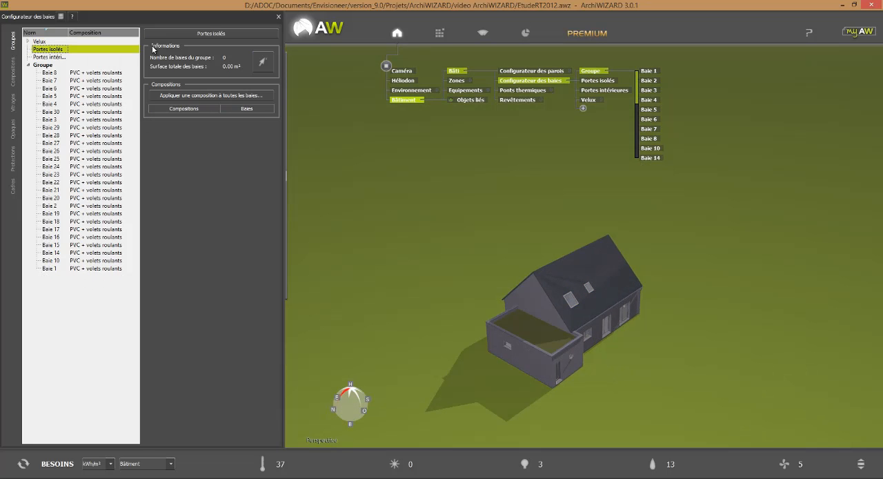
click(268, 66)
click(535, 365)
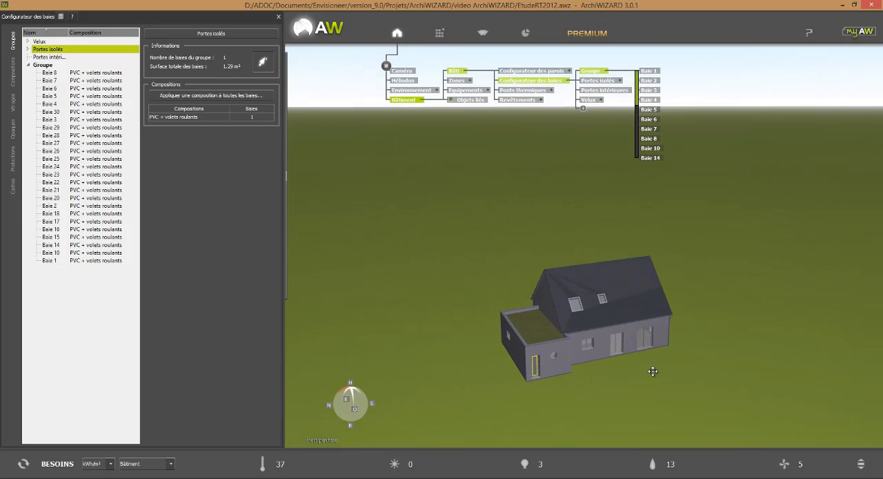
middle_drag(661, 374, 338, 360)
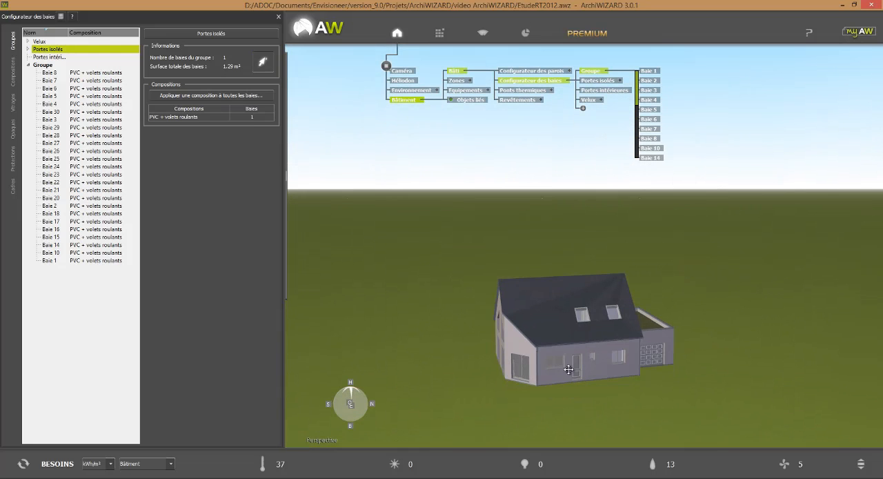
click(575, 370)
click(651, 358)
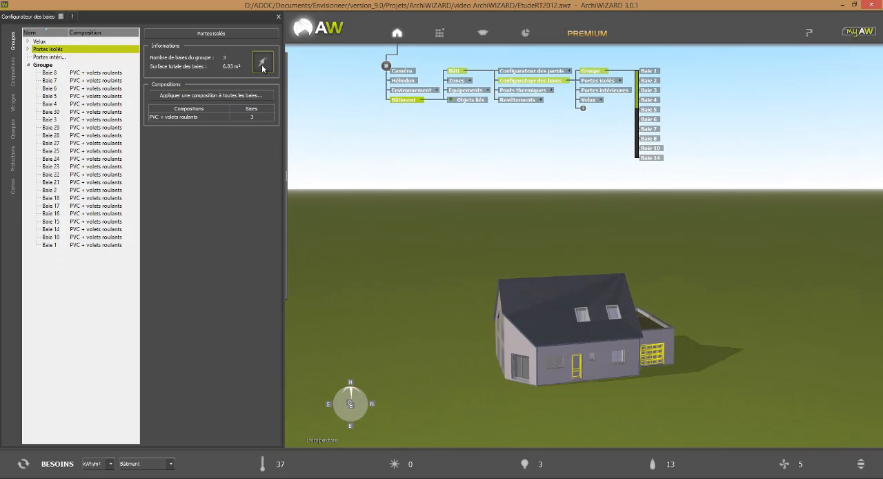
Step: Assign the five upper-floor interior doors to the Portes intérieures group, with the roof cut away to reach them
click(57, 58)
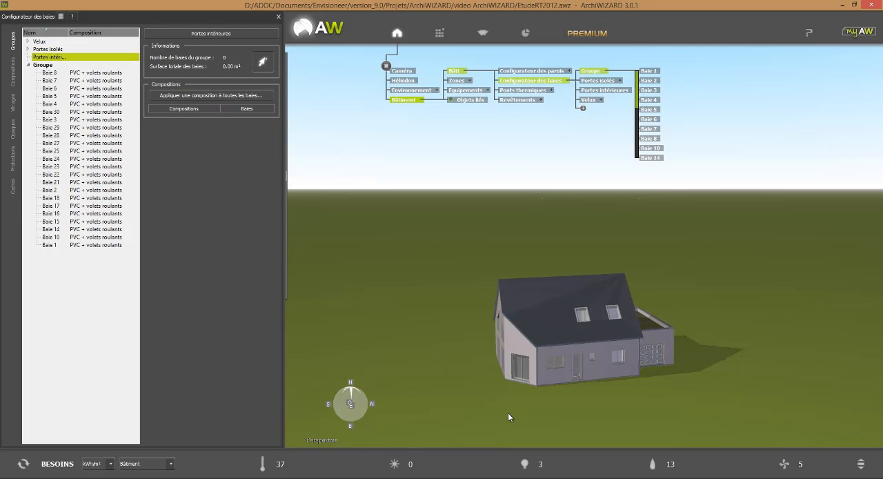
drag(507, 413, 555, 423)
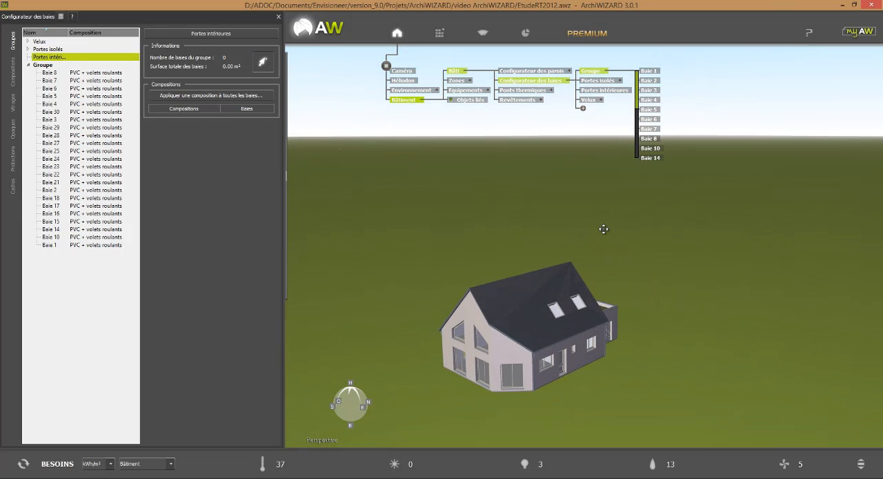
ctrl+scroll(600, 253, down, 8)
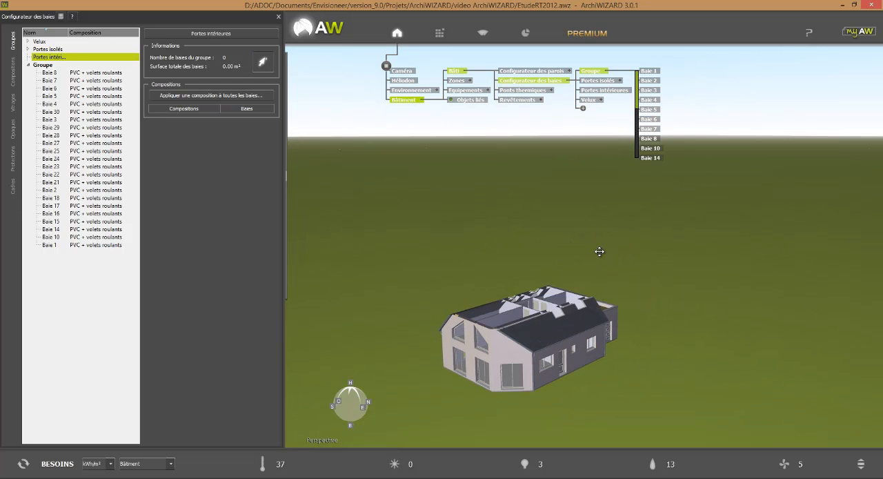
drag(699, 366, 575, 376)
scroll(468, 263, up, 2)
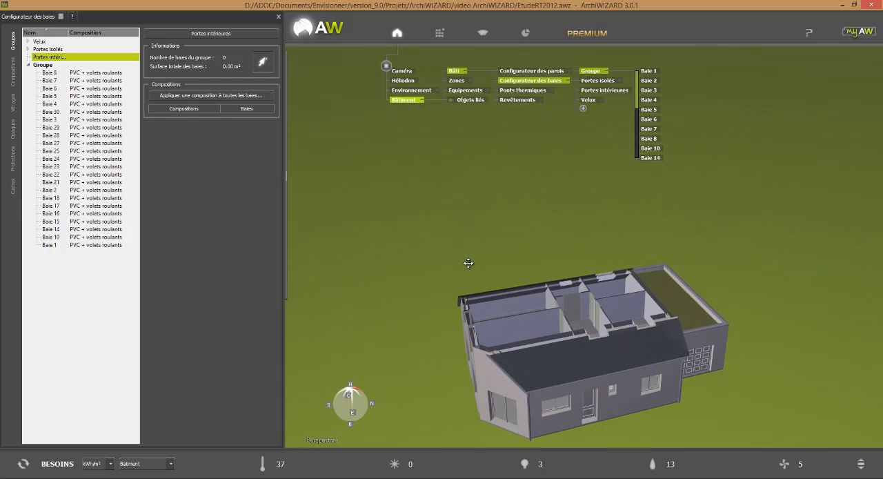
scroll(593, 319, up, 1)
drag(688, 340, 830, 408)
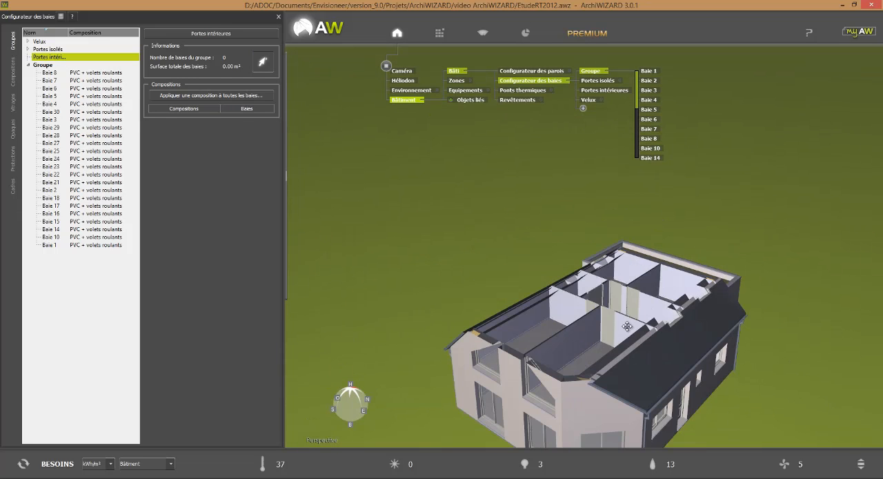
click(606, 324)
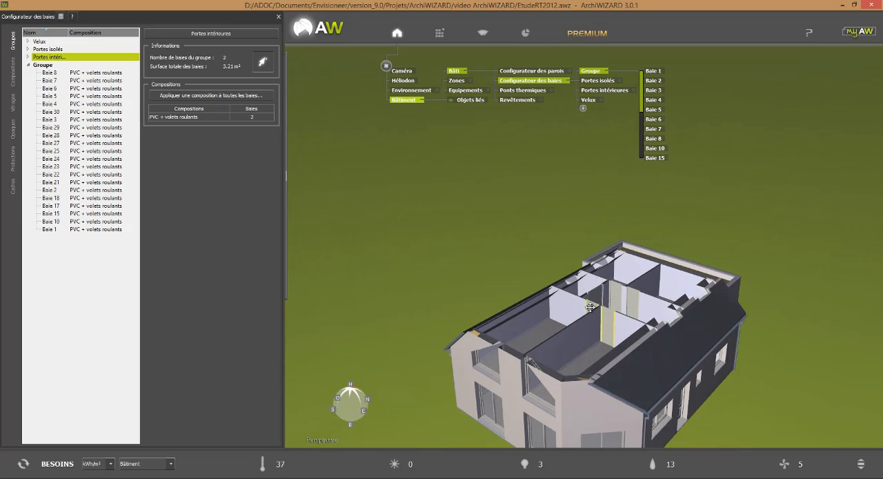
click(594, 294)
click(613, 296)
click(613, 297)
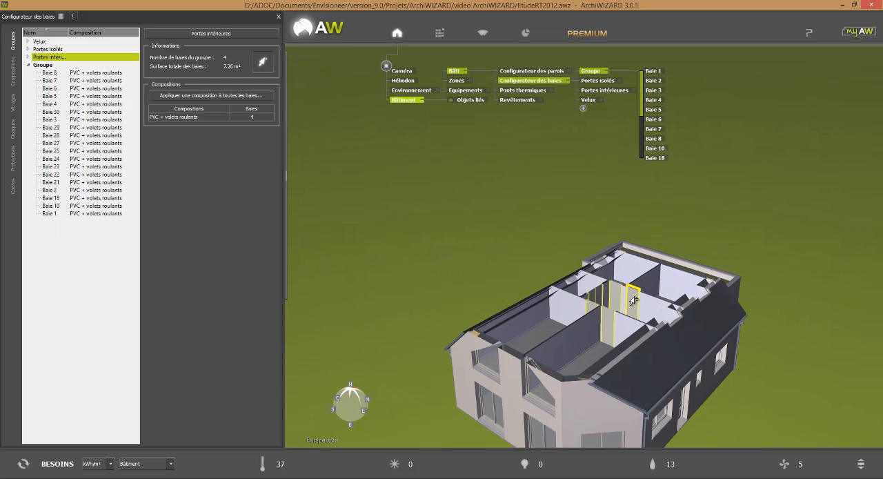
click(634, 301)
Step: Add the five ground-floor interior doors to the Portes intérieures group and restore the full house view
ctrl+scroll(695, 267, down, 8)
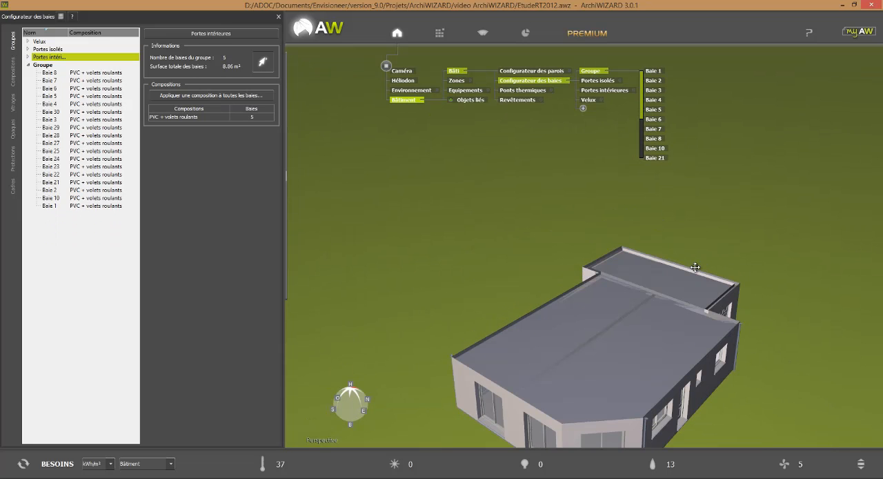
ctrl+scroll(695, 267, down, 4)
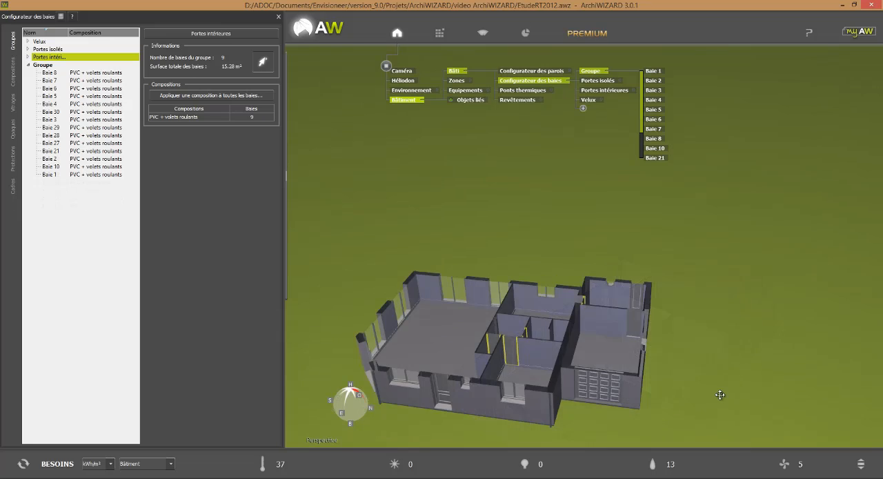
middle_drag(719, 394, 655, 407)
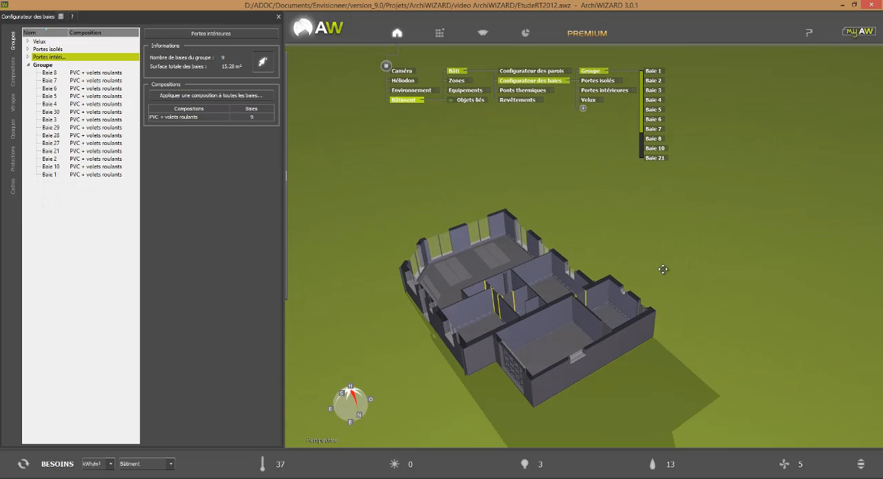
click(601, 329)
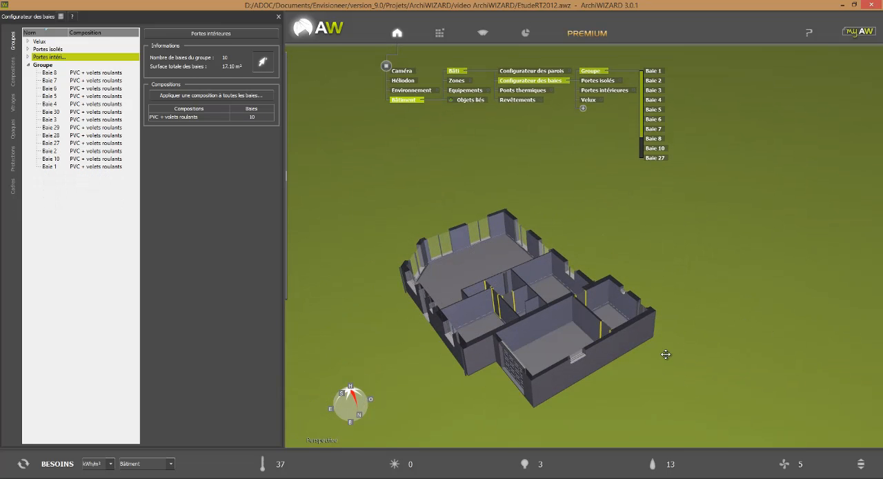
ctrl+scroll(665, 351, up, 5)
middle_drag(670, 382, 620, 336)
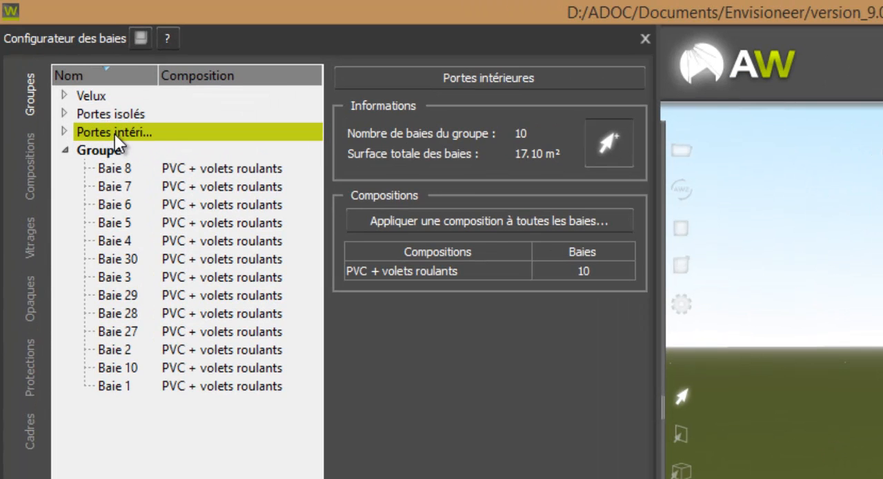
Step: Apply the Porte en bois composition to all openings of the Portes intérieures group
click(115, 134)
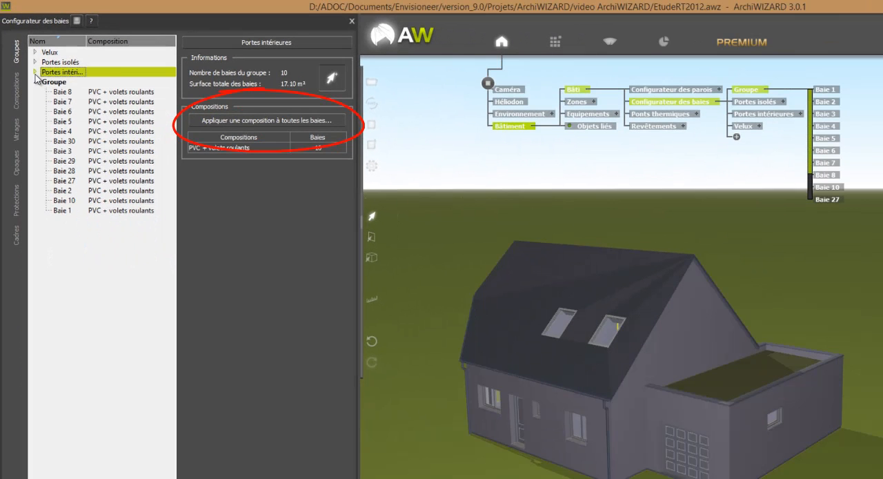
click(47, 95)
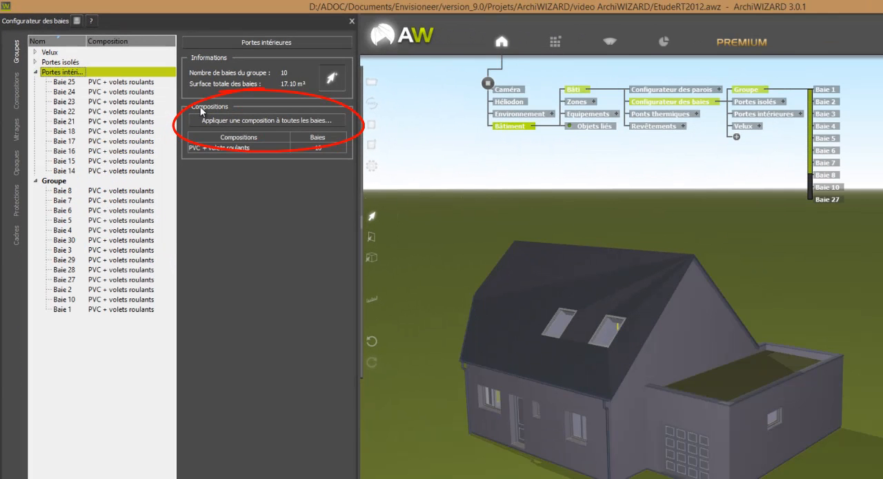
click(252, 119)
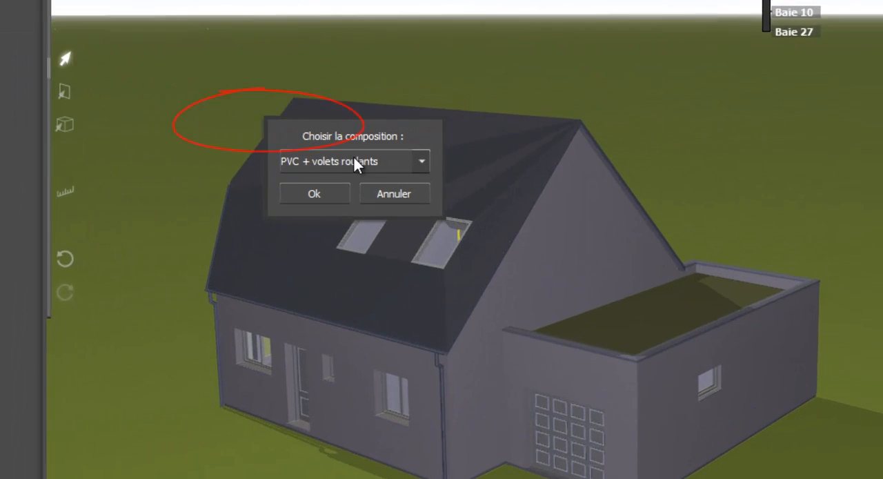
click(473, 234)
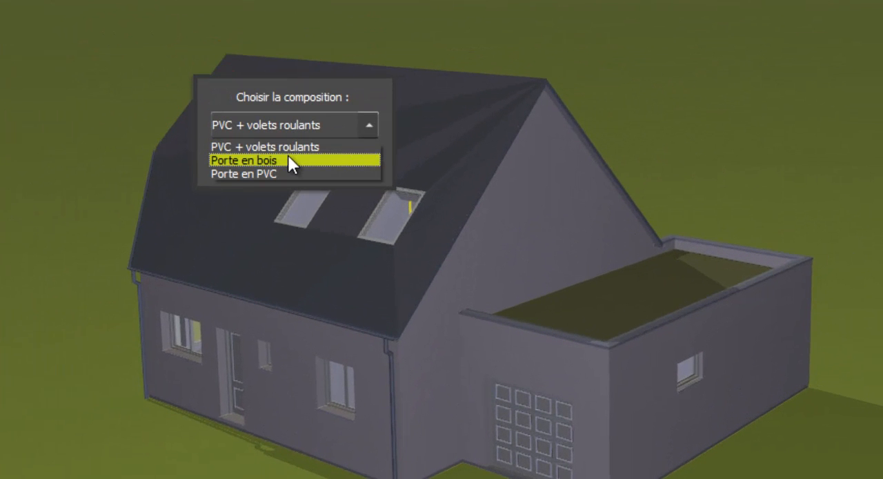
click(287, 163)
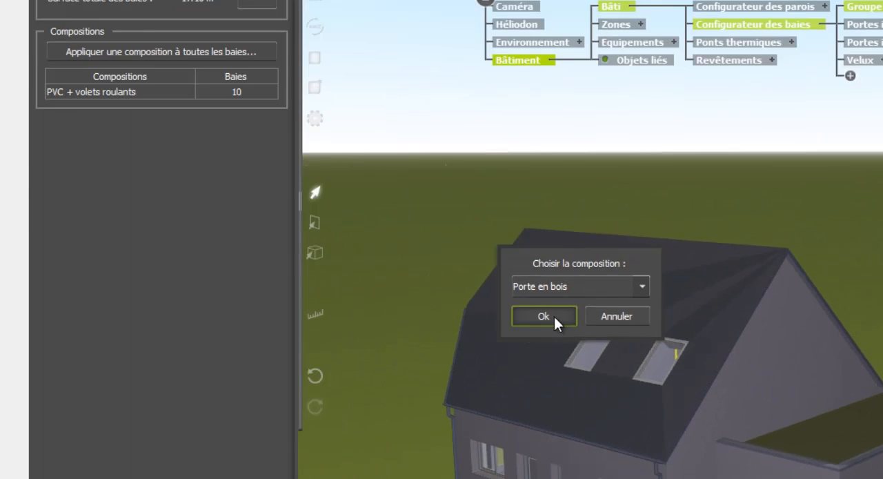
click(553, 316)
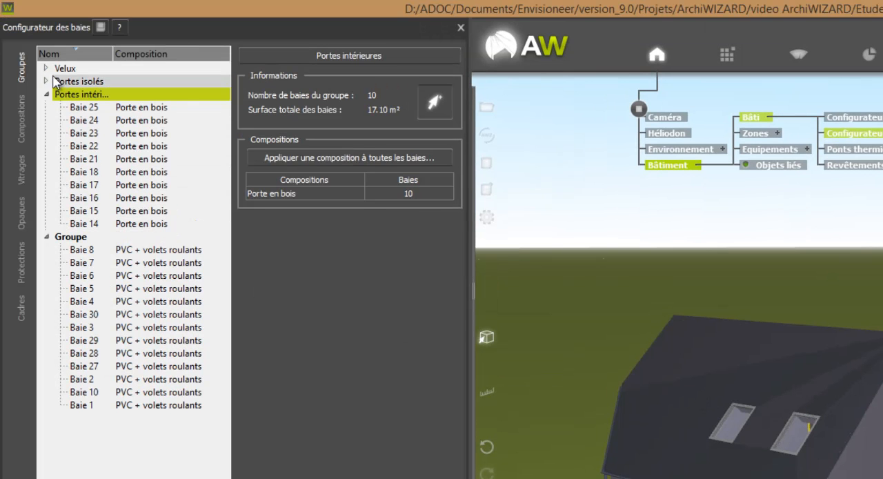
Step: Apply the Porte en PVC composition to all openings of the Portes isolés group
click(47, 82)
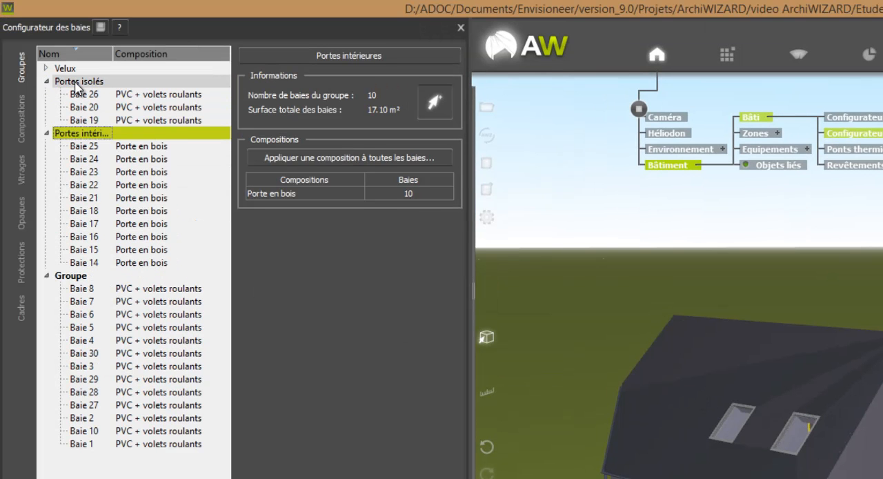
click(78, 81)
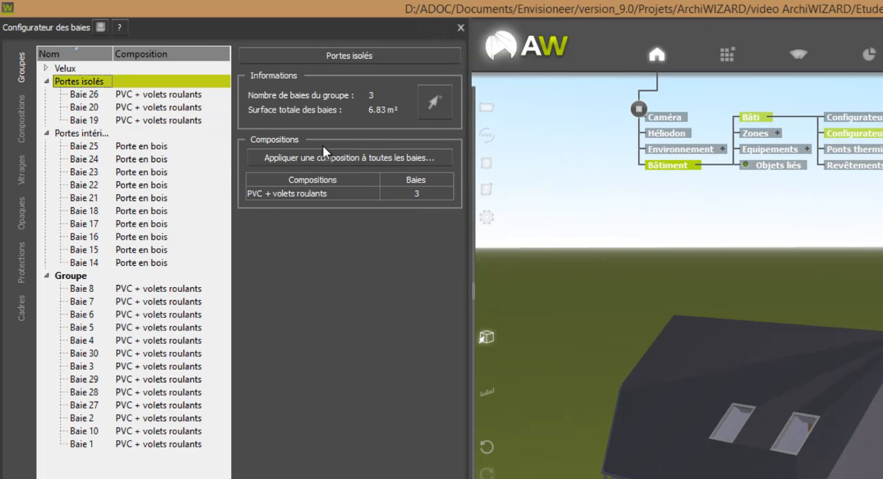
click(334, 160)
click(724, 363)
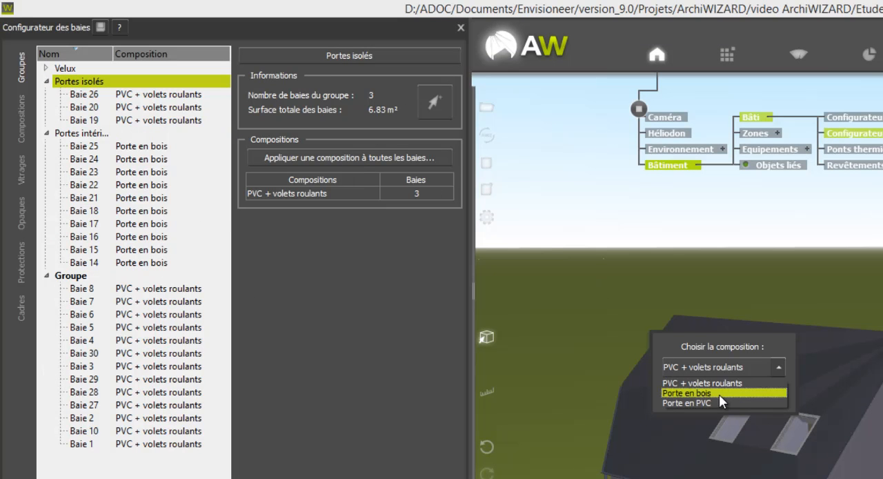
click(712, 406)
click(708, 393)
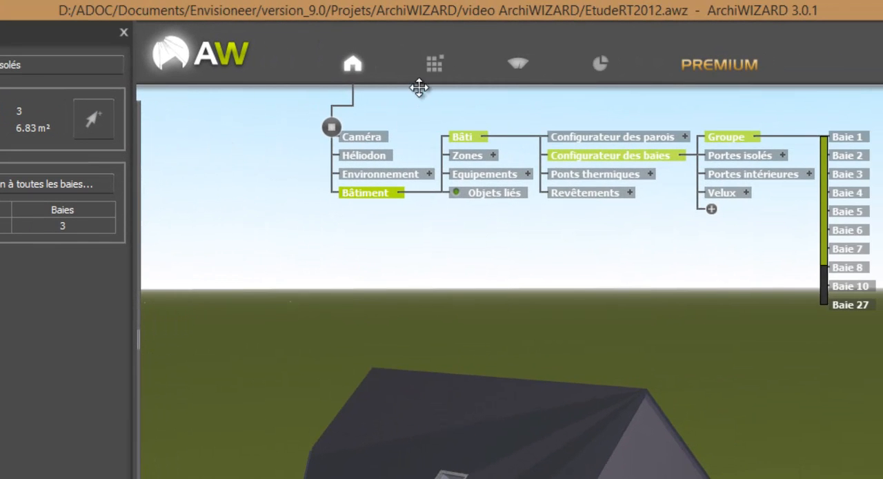
Step: Apply the base library's Fenêtre en bois double vitrage classique composition to all openings of the Velux group and check the group
click(438, 69)
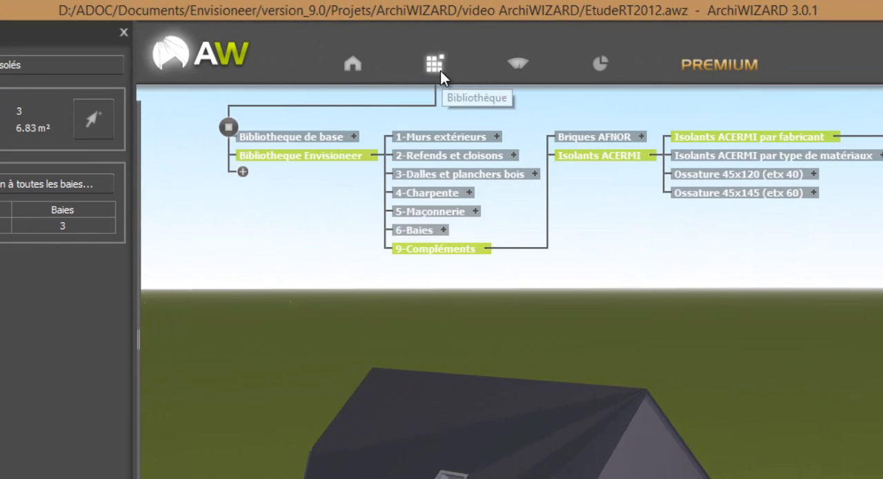
click(355, 137)
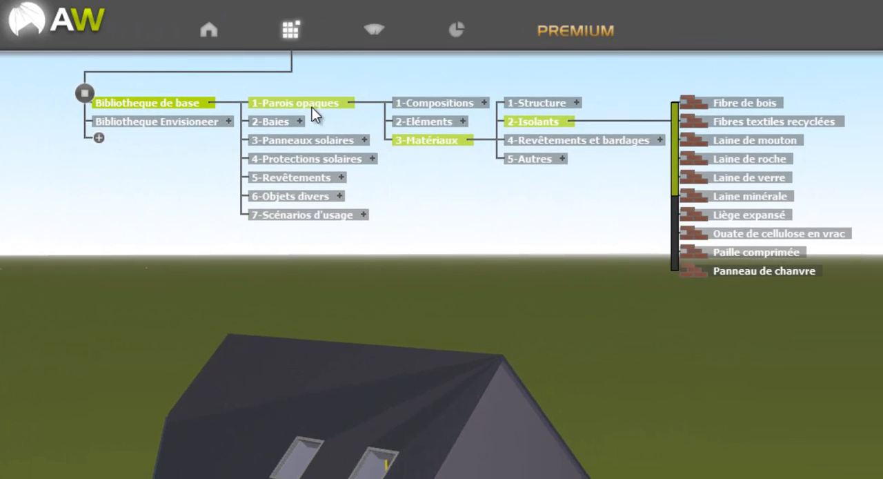
click(293, 121)
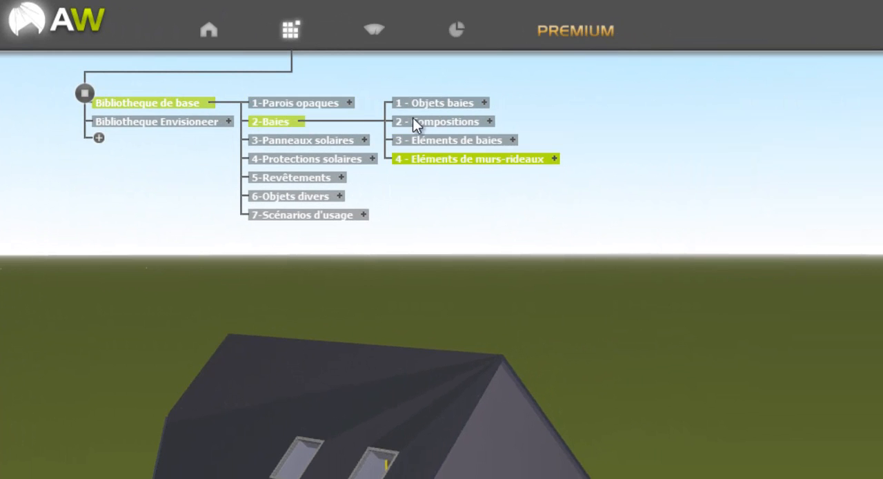
click(486, 121)
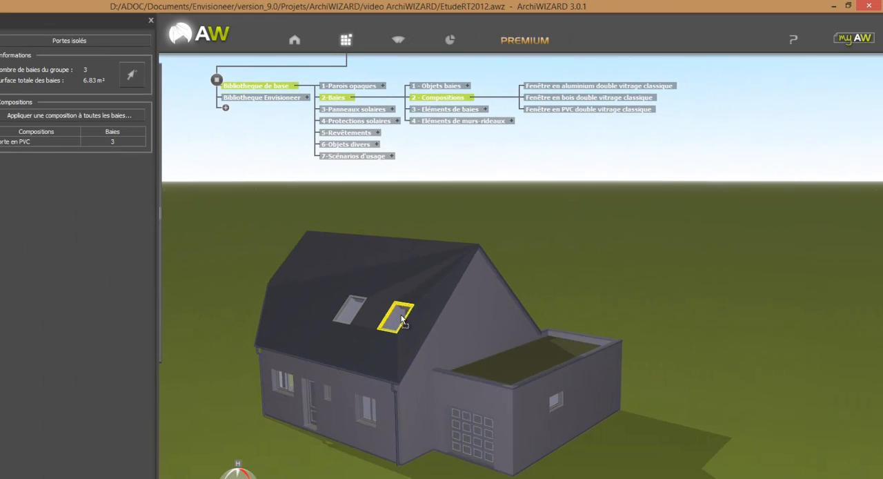
click(401, 318)
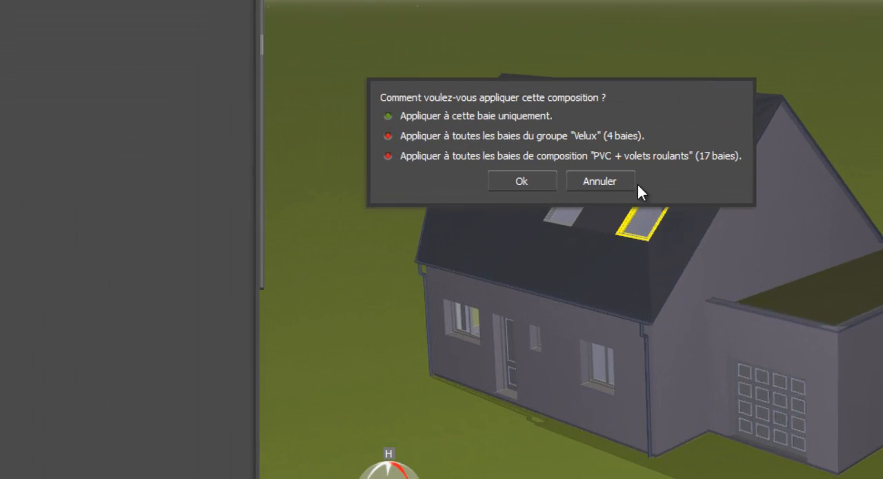
click(511, 135)
click(545, 181)
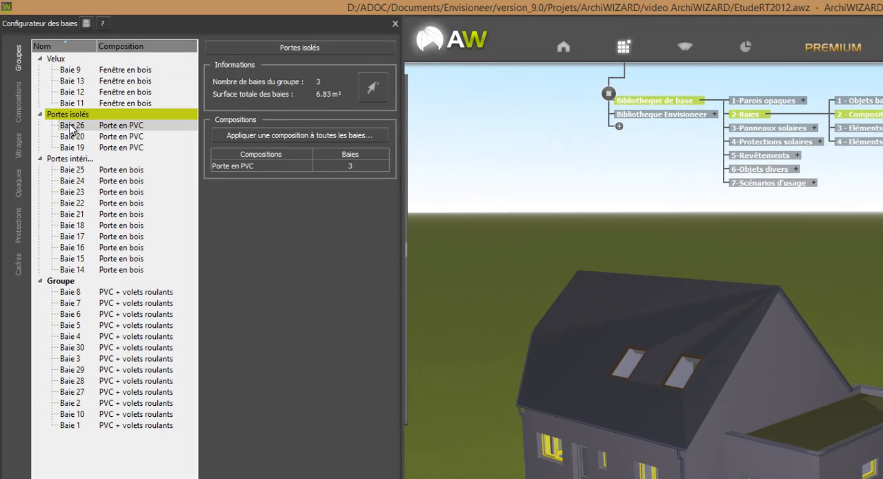
click(56, 59)
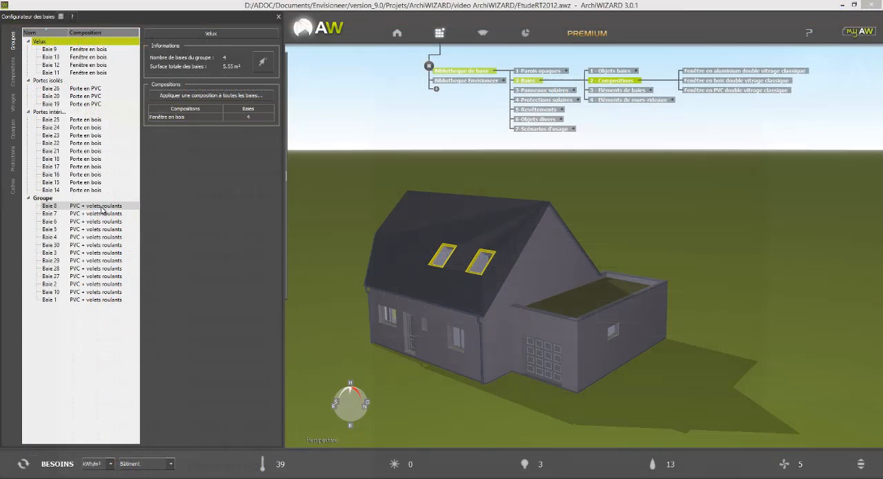
Step: Examine the composition and the thermal, solar and light transmission properties of opening Baie 8
click(101, 206)
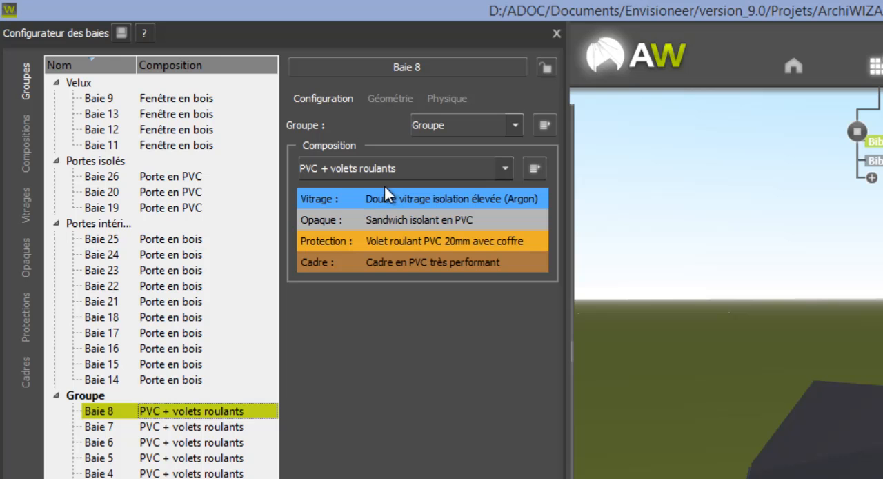
click(449, 96)
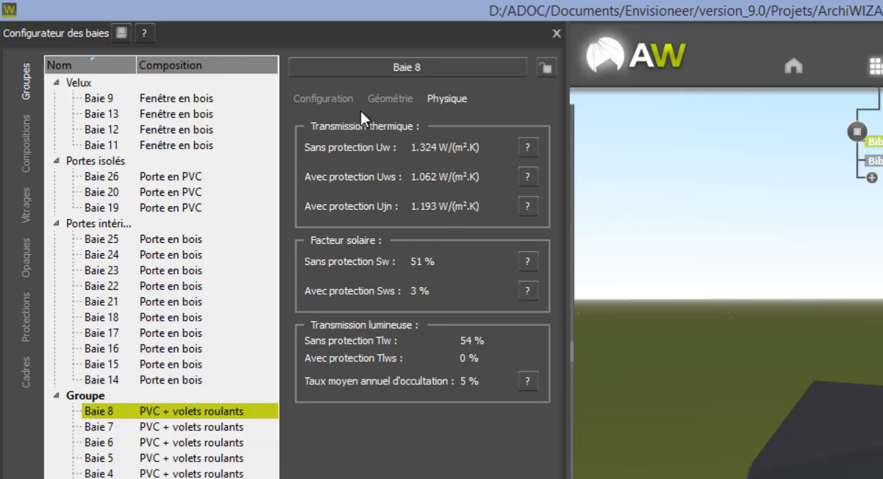
Step: Try to apply a glazing from the base library to the Baie 8 window, which uses the PVC + volets roulants composition
click(324, 99)
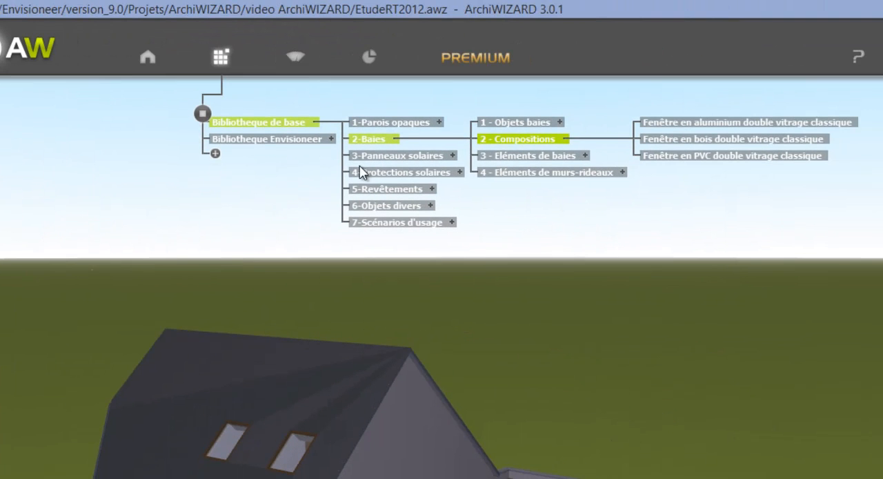
click(585, 156)
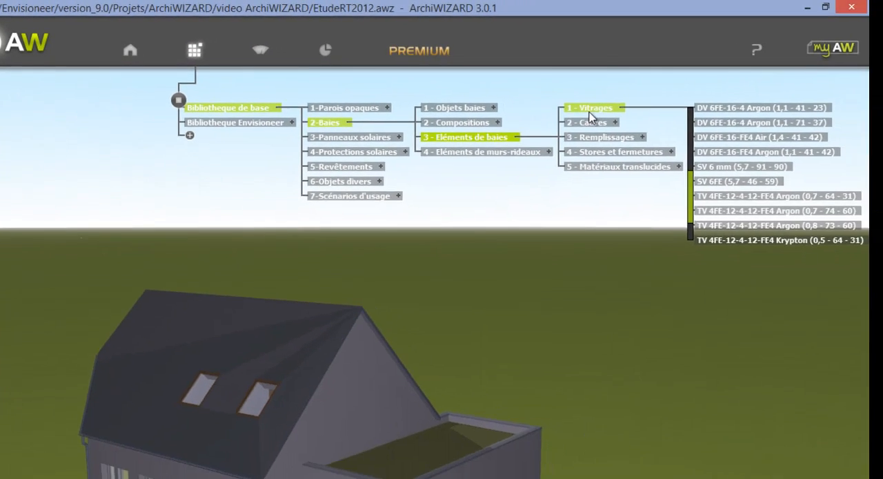
click(724, 168)
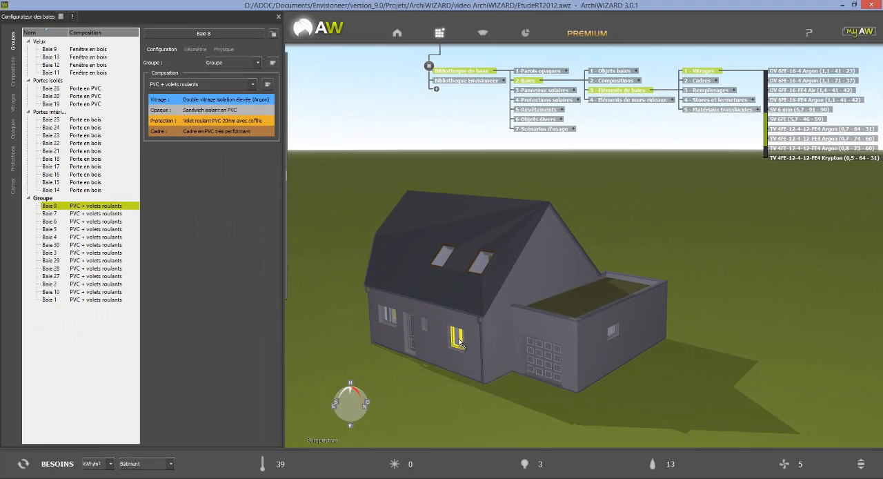
click(460, 342)
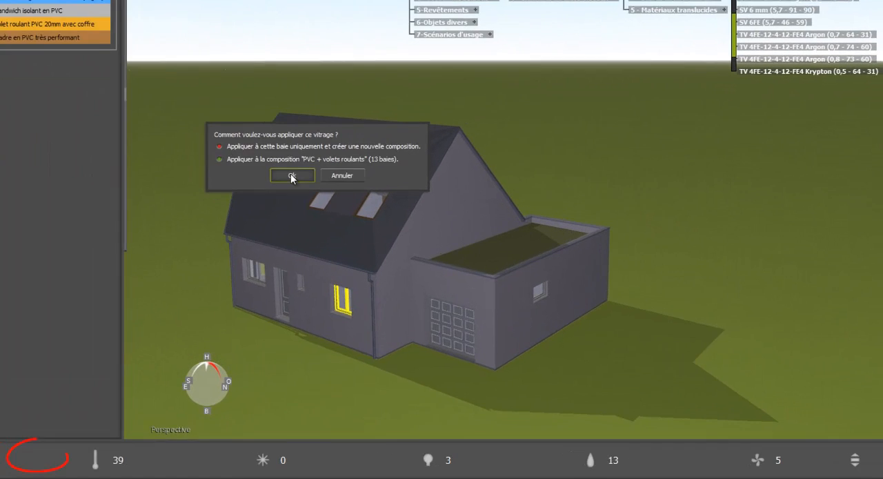
click(417, 239)
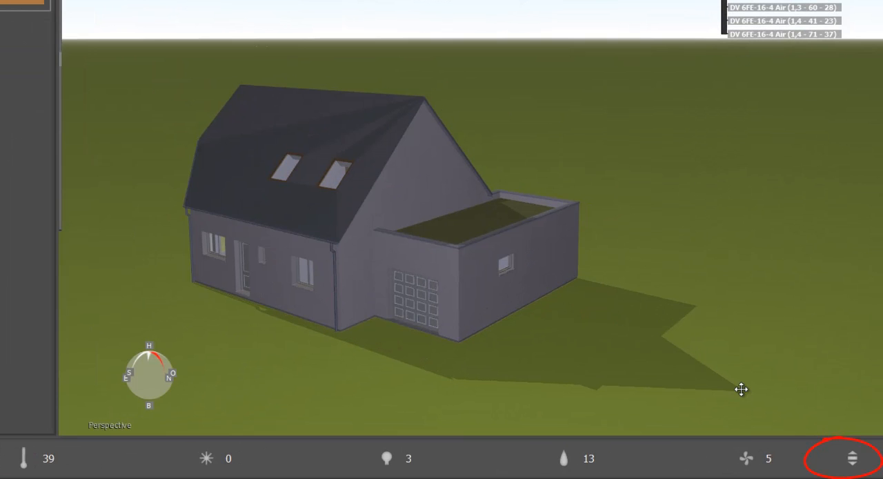
Step: Display the RT2012 requirement indicators and examine the Ratio Ψ explanation and the intermediate-floor thermal bridge value
click(855, 458)
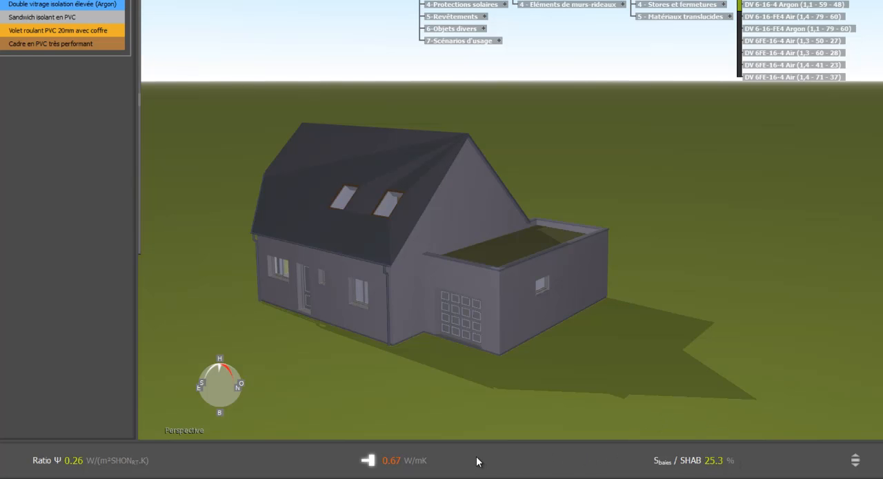
mouse_move(462, 458)
mouse_move(128, 460)
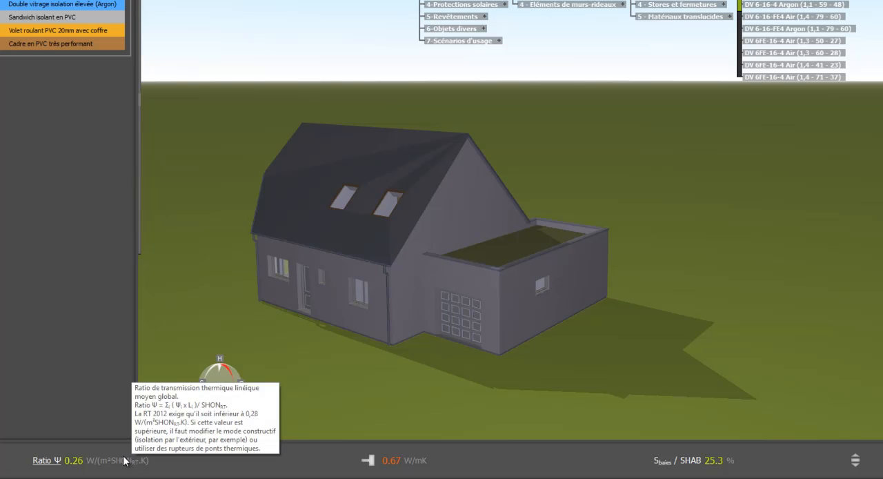
mouse_move(406, 463)
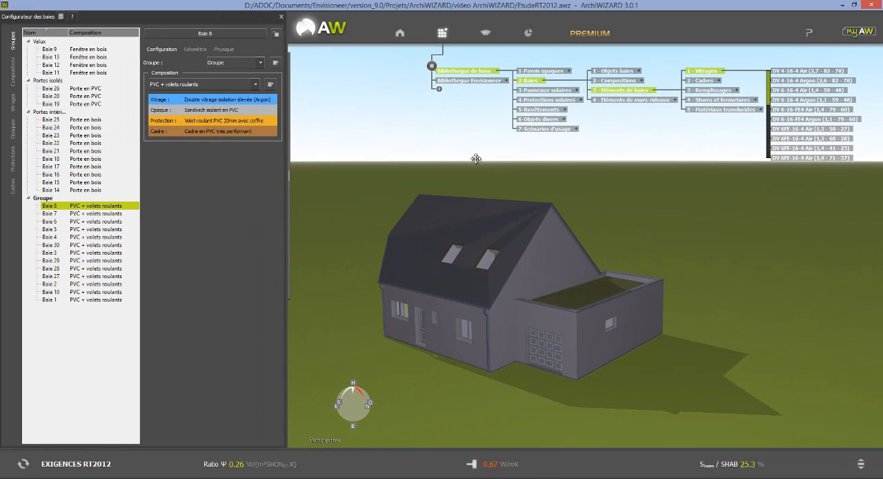
Step: Force the Ψ value of the Plancher haut / façade thermal bridges to 0,20 W/(m.K)
click(403, 39)
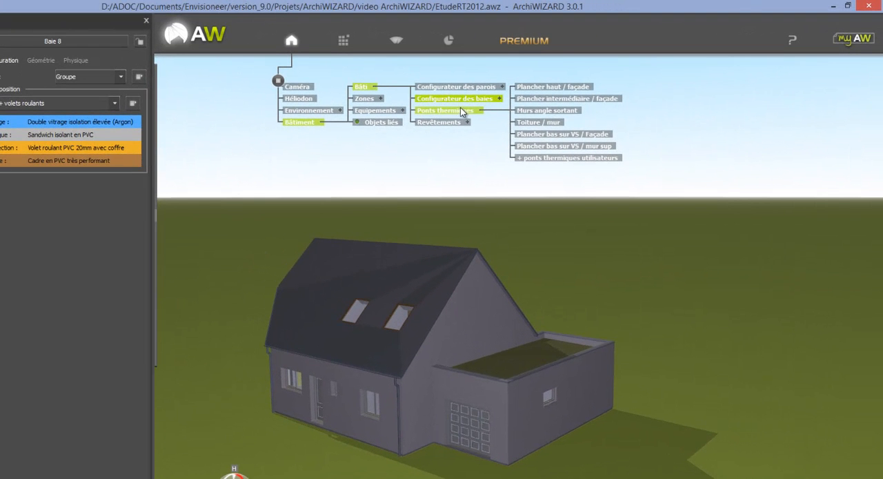
click(464, 110)
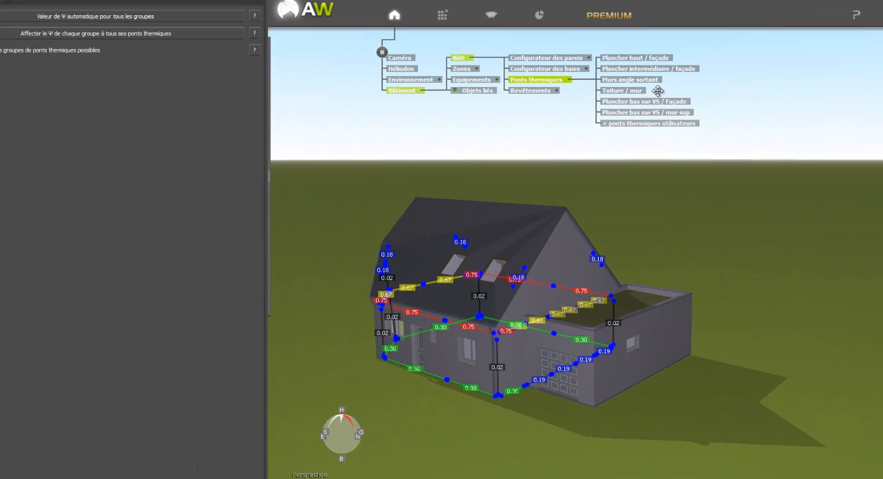
click(652, 60)
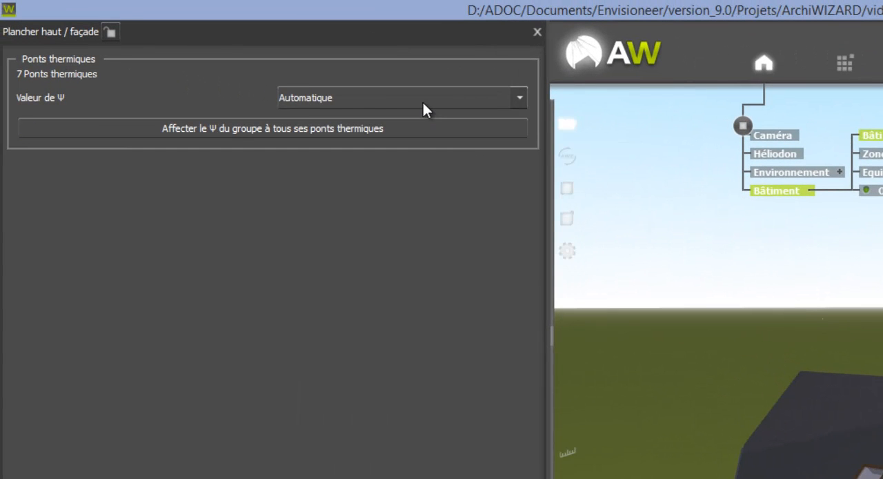
click(423, 103)
click(404, 129)
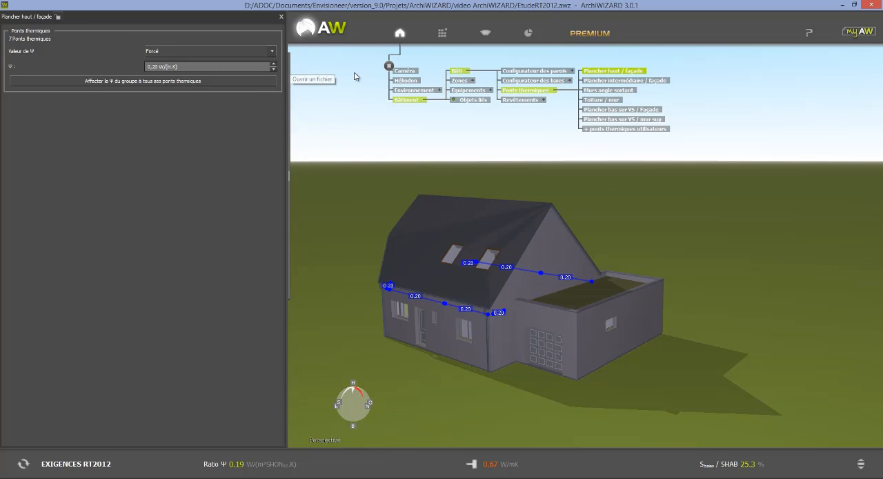
Step: Force the Ψ value of the Plancher intermédiaire / façade and Plancher bas sur VS / Façade thermal bridges to 0,15 W/(m.K)
click(630, 84)
click(228, 51)
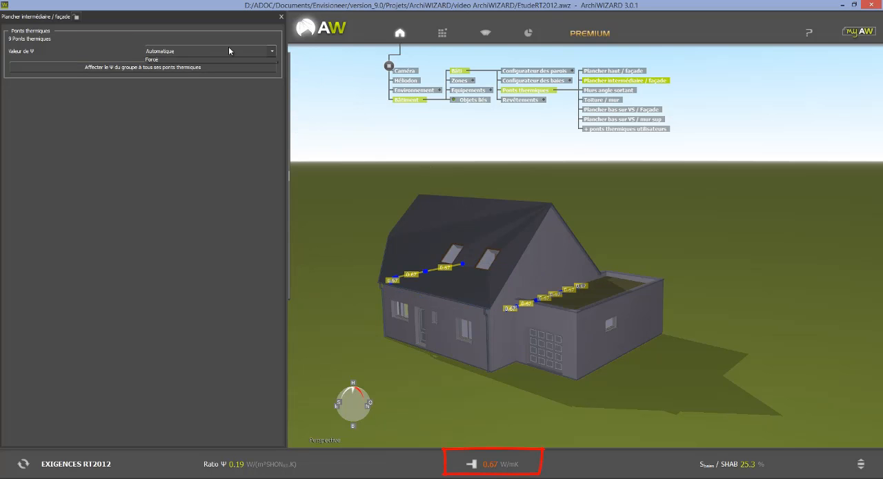
click(174, 67)
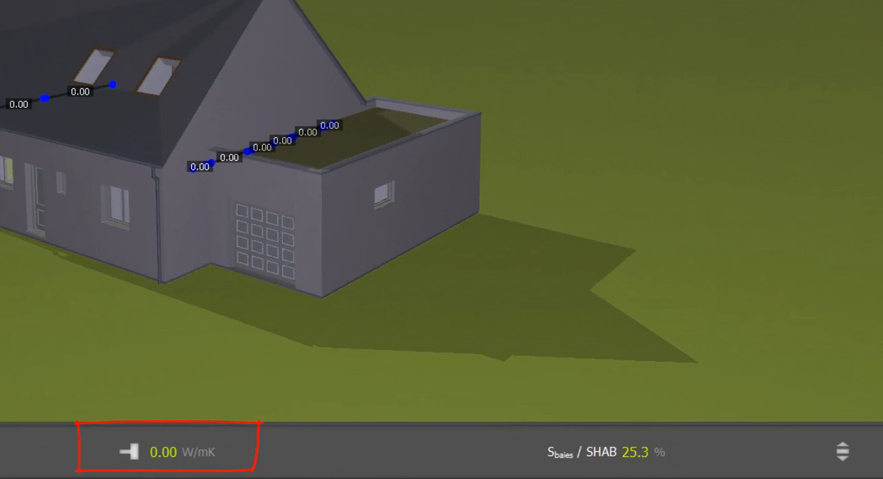
key(Return)
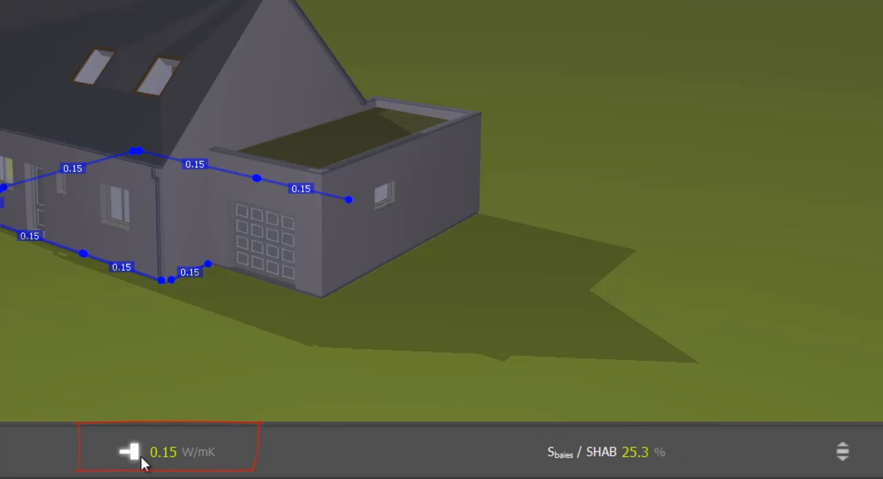
Step: Go through the remaining building indicators up to the Bbio estimation and launch its calculation
mouse_move(143, 463)
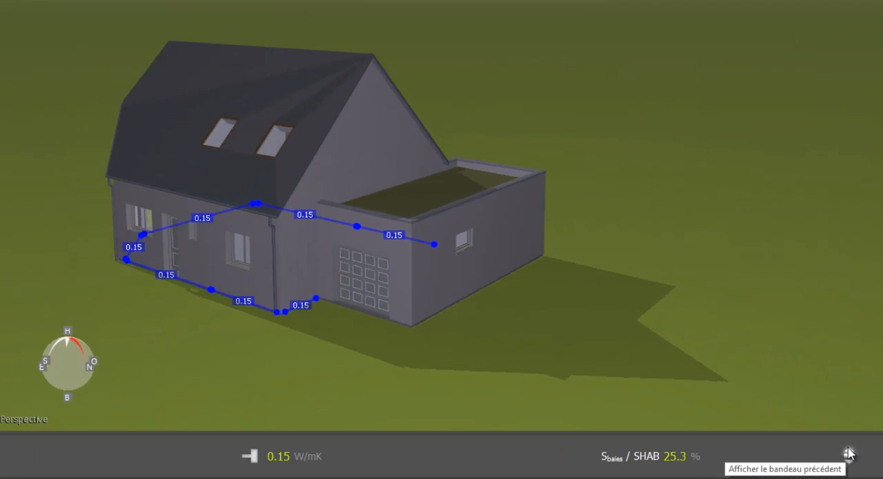
click(837, 445)
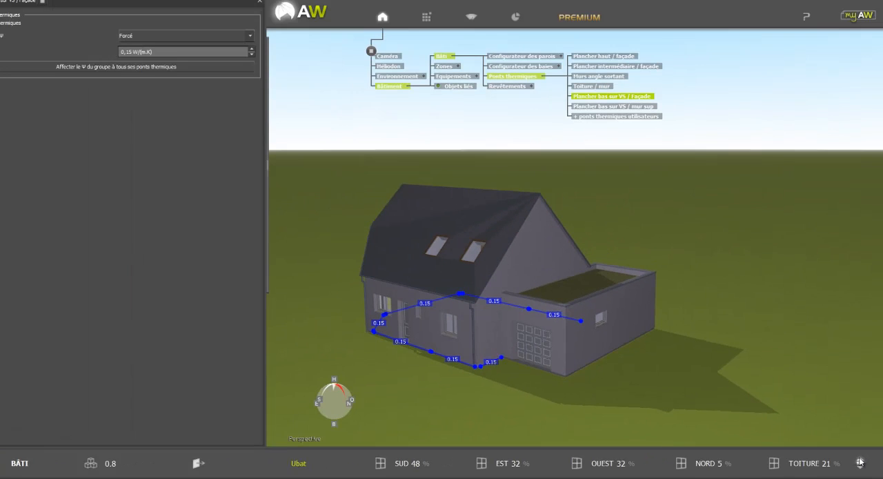
click(860, 462)
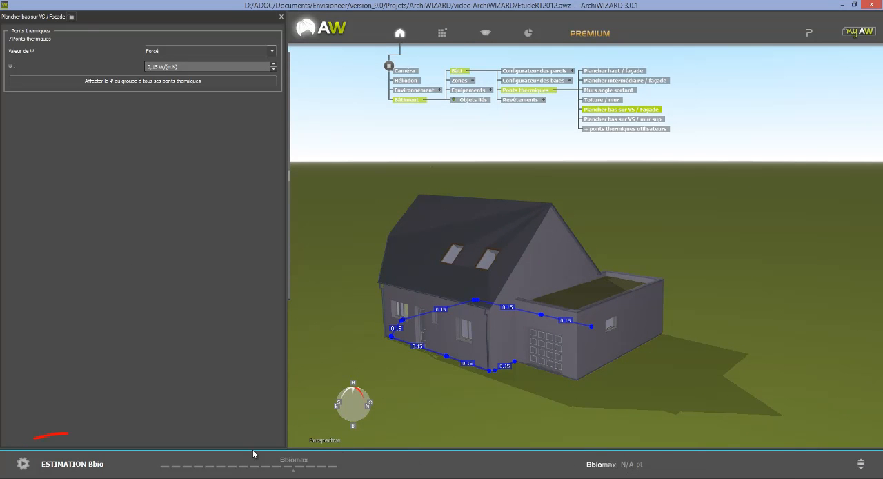
click(58, 465)
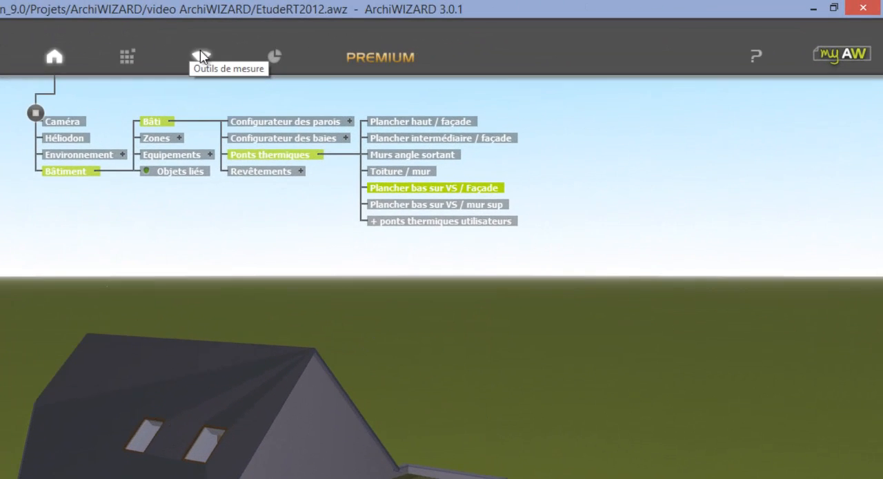
Step: Show the annual solar imagery on the house and turn it off again
click(201, 56)
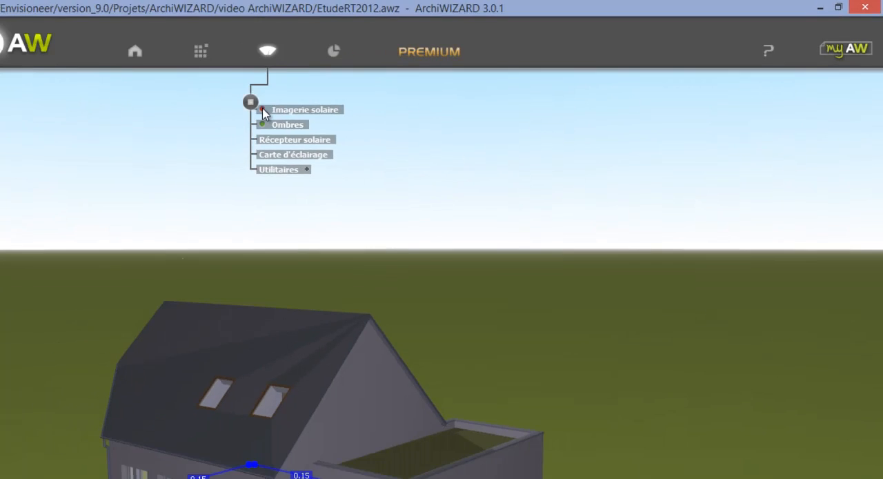
click(197, 121)
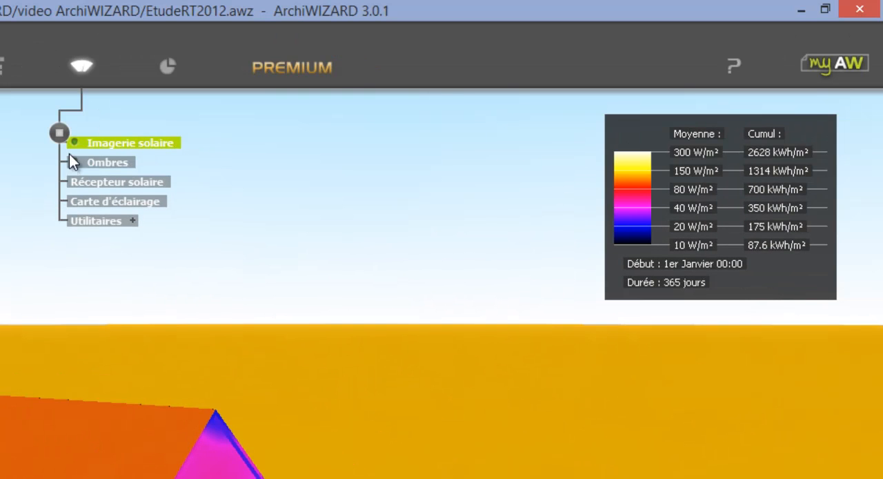
click(74, 142)
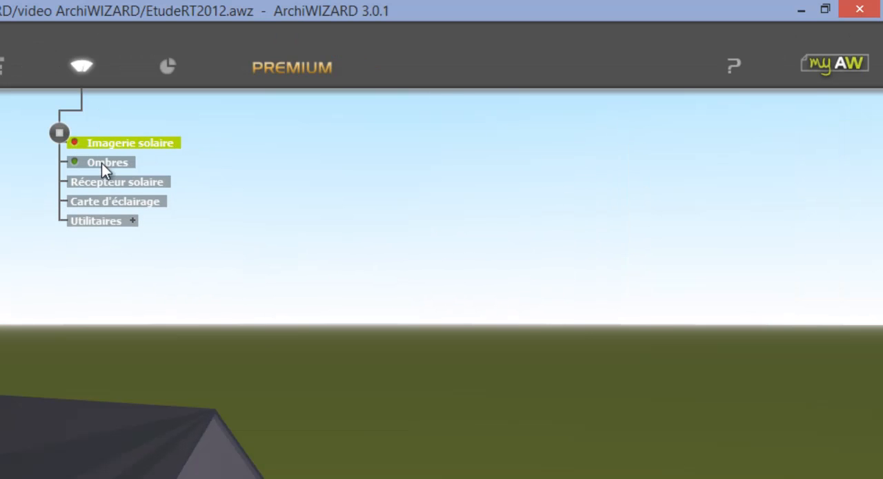
Step: Place a horizontal lighting map around the house, cut the model to reveal the ground floor and raise the map above floor level
click(125, 201)
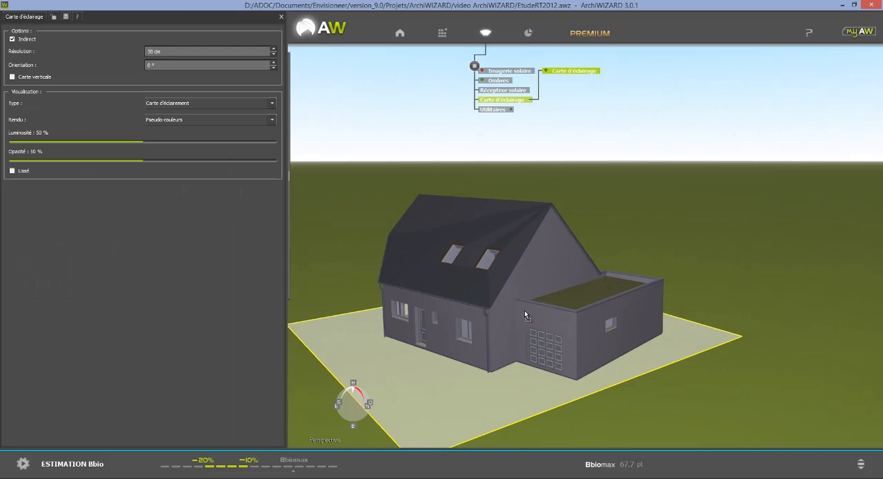
click(522, 317)
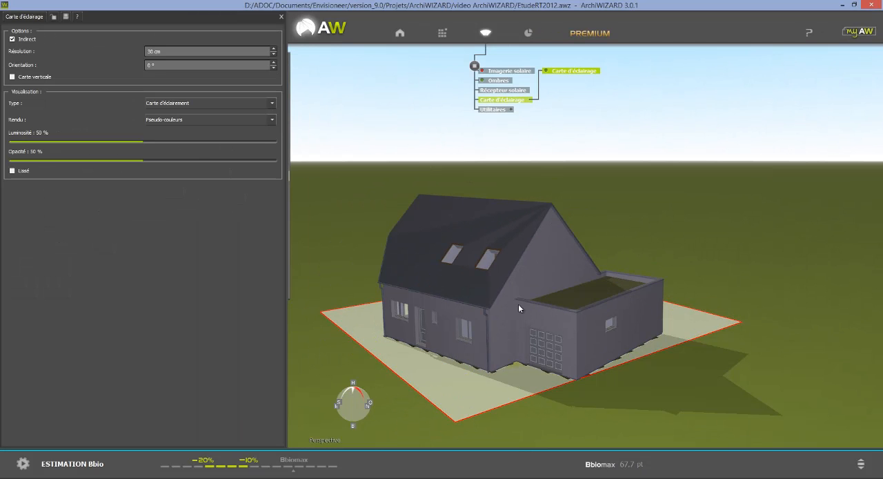
ctrl+scroll(725, 278, down, 5)
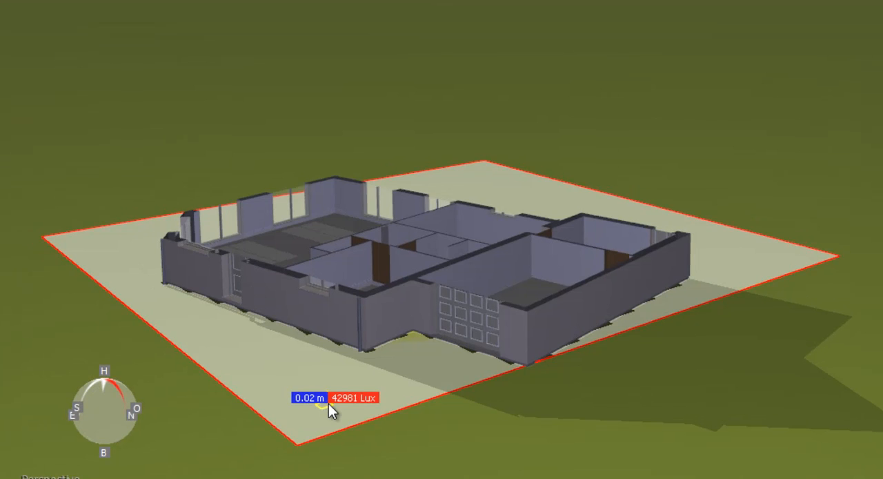
drag(329, 404, 331, 372)
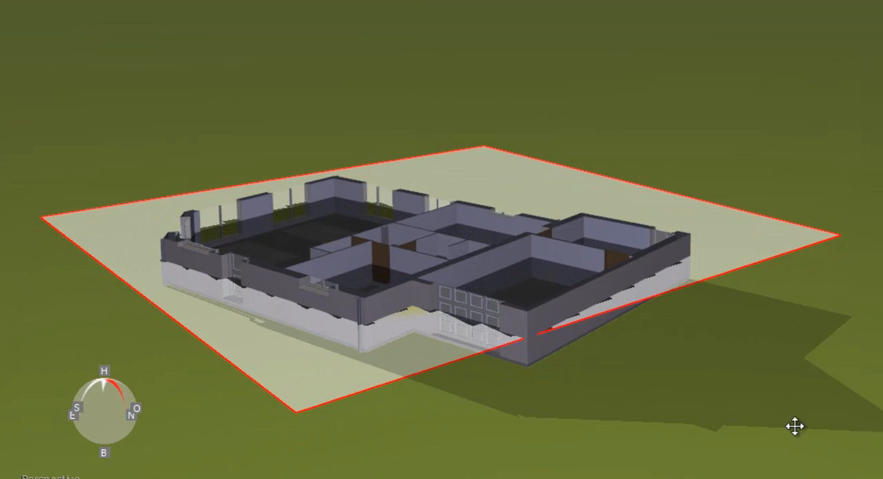
Step: View the lighting map from above and set its rendering to Pseudo-couleurs + Courbes with Lissé enabled
right_drag(809, 349, 836, 447)
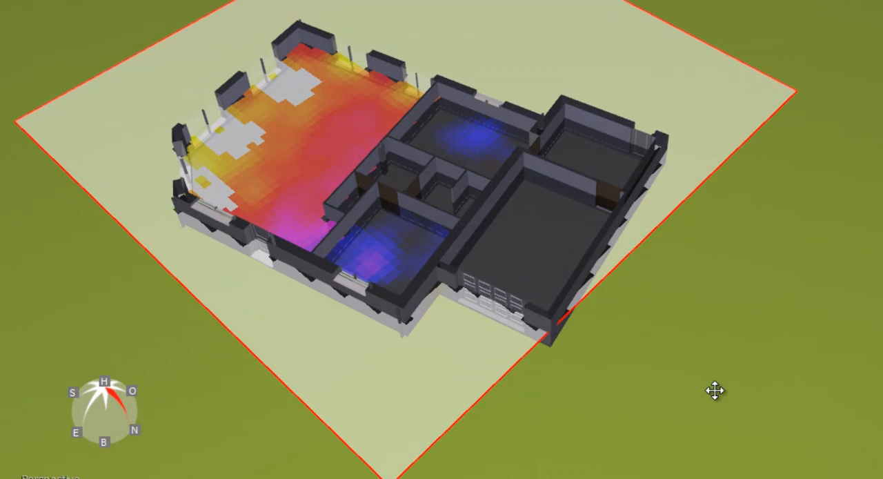
right_drag(714, 390, 680, 364)
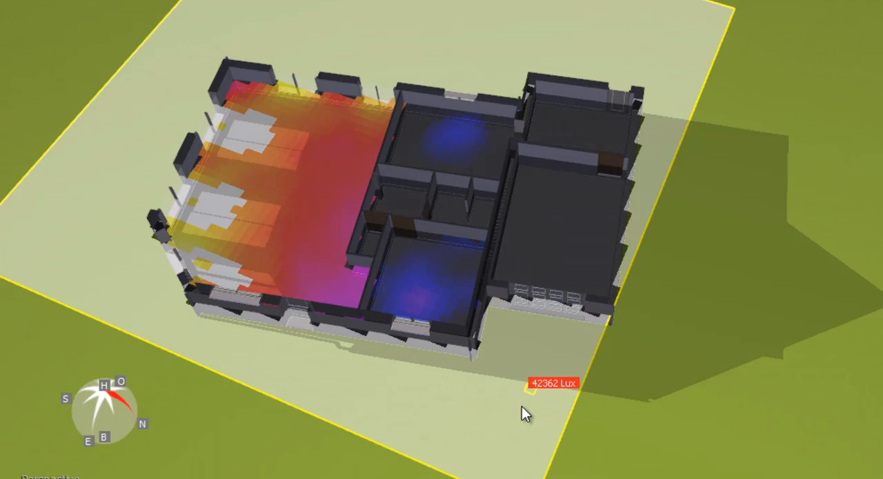
drag(506, 406, 530, 397)
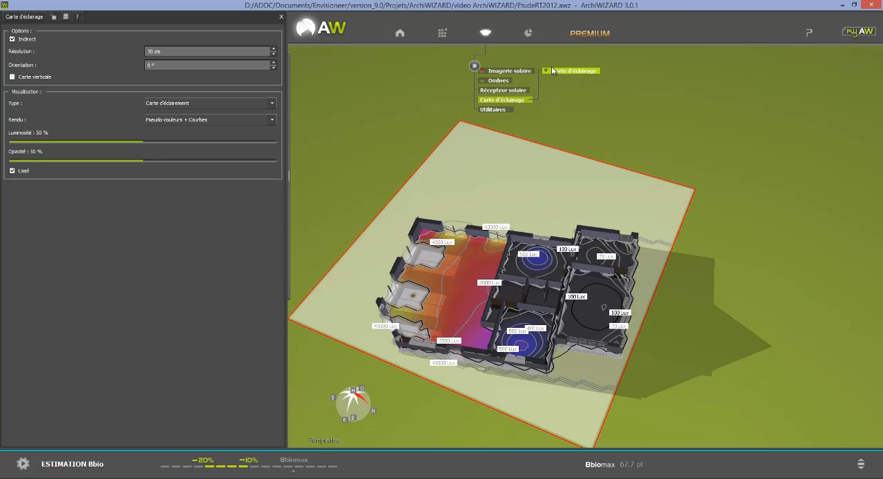
Step: Examine the building's Chiffres clés and its monthly Balance énergétique table in the results, adjusting the pane width
click(529, 34)
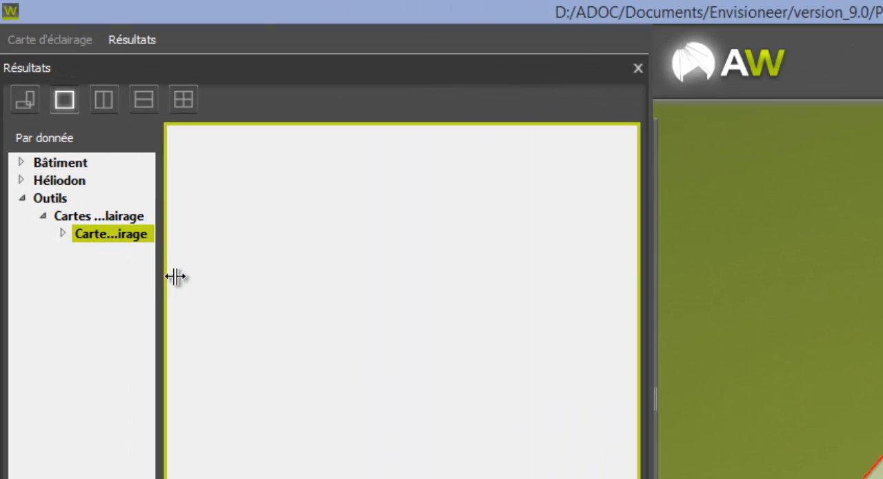
click(90, 165)
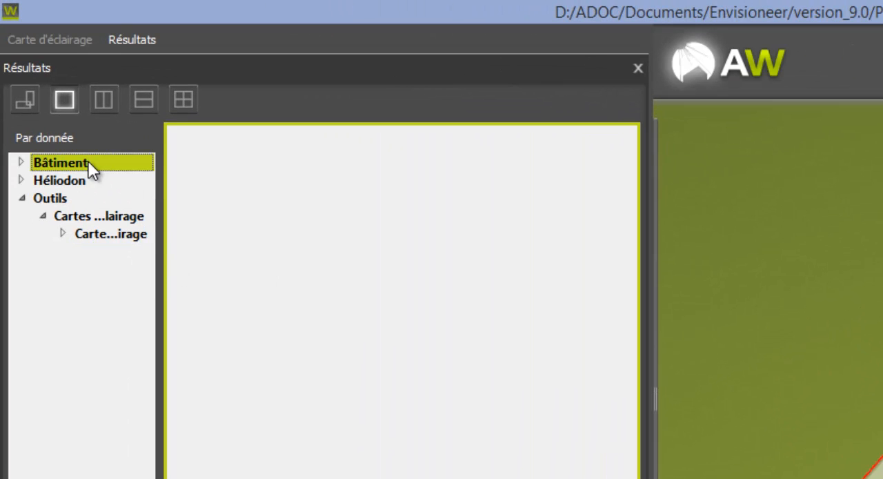
click(21, 162)
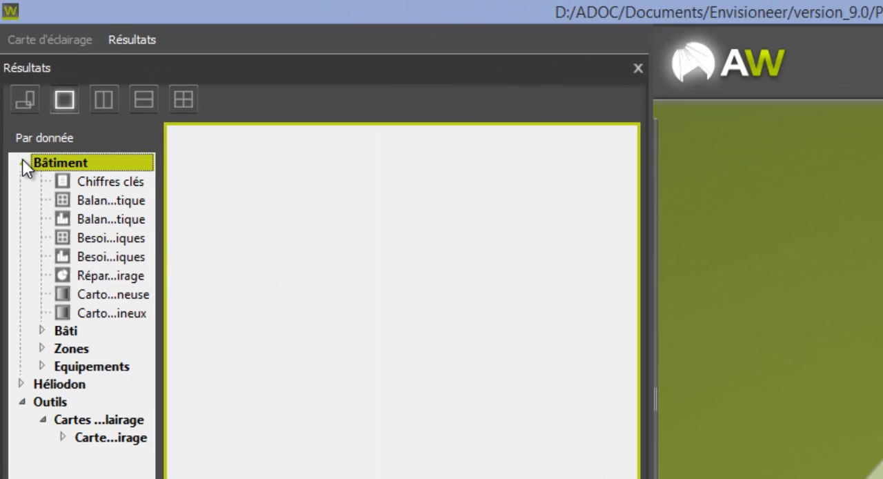
click(114, 183)
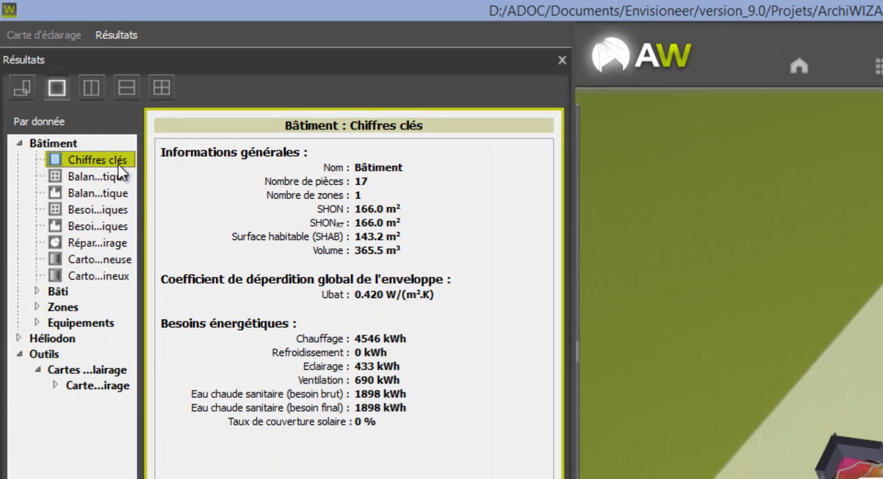
click(110, 177)
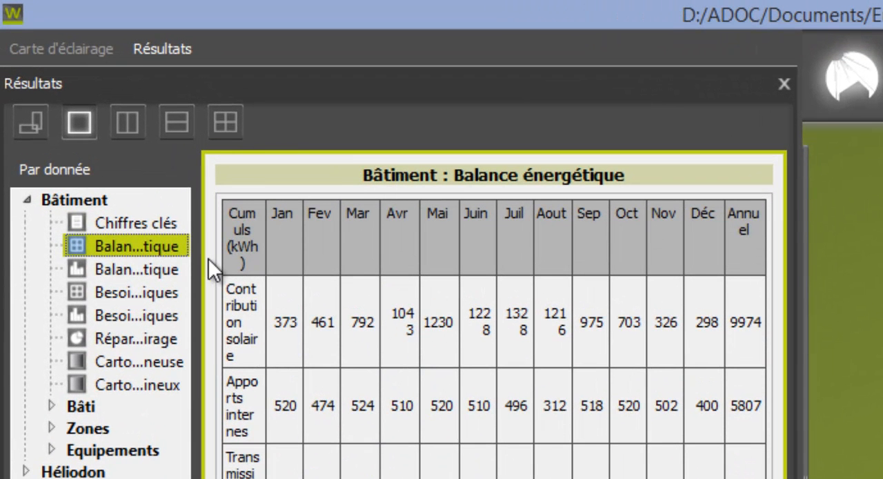
drag(197, 257, 366, 257)
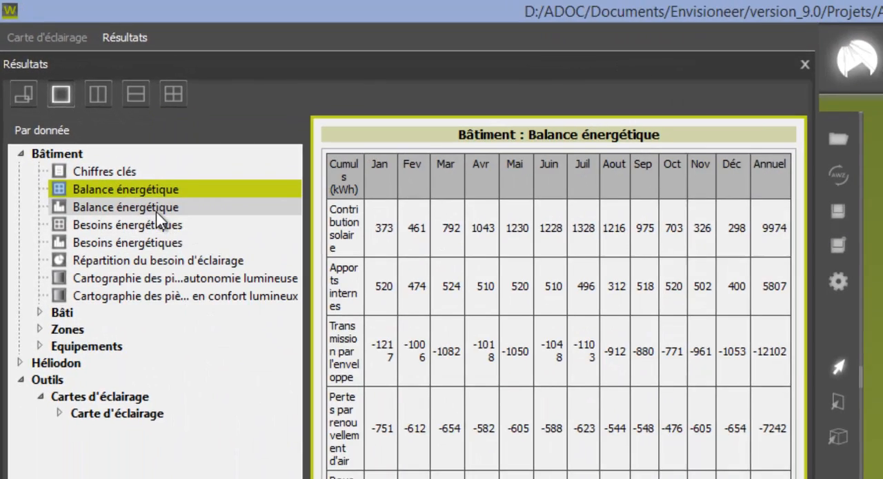
Step: Review the building's Balance énergétique chart and its monthly Besoins énergétiques table
click(156, 212)
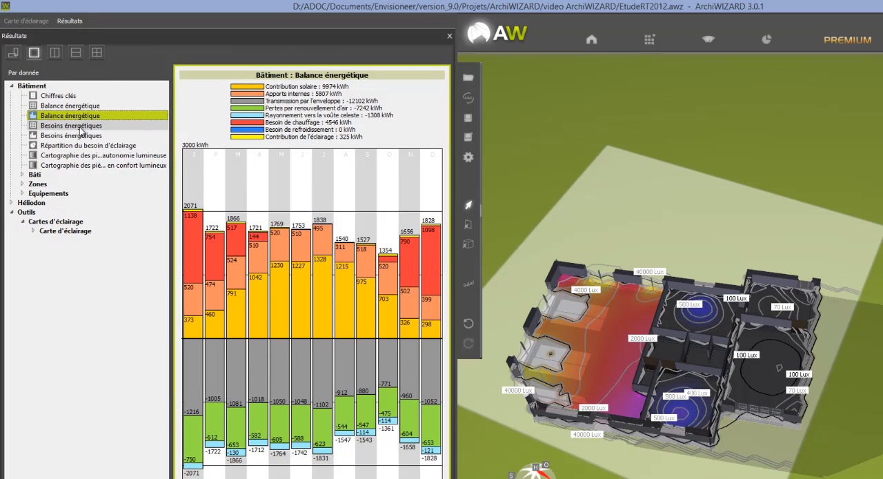
click(80, 127)
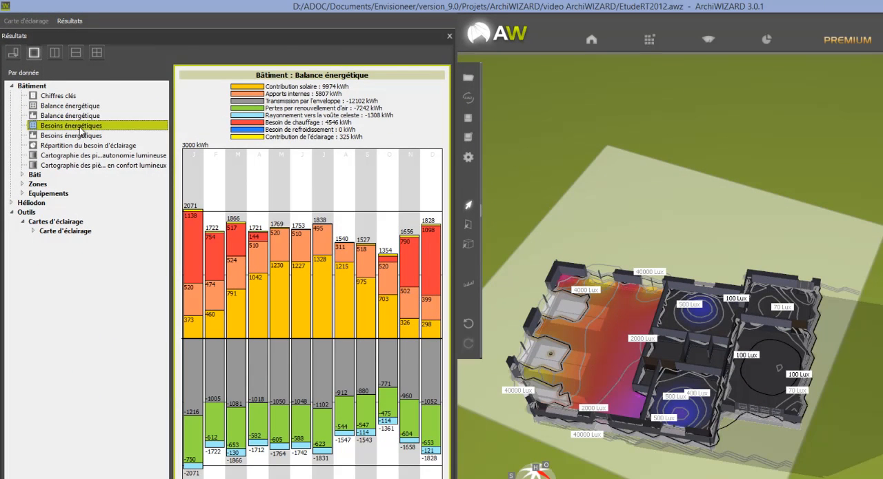
Step: Examine the Bâti results: the envelope heat-loss distribution, the thermal bridge description and the composition catalogues for walls and openings
click(21, 174)
click(62, 194)
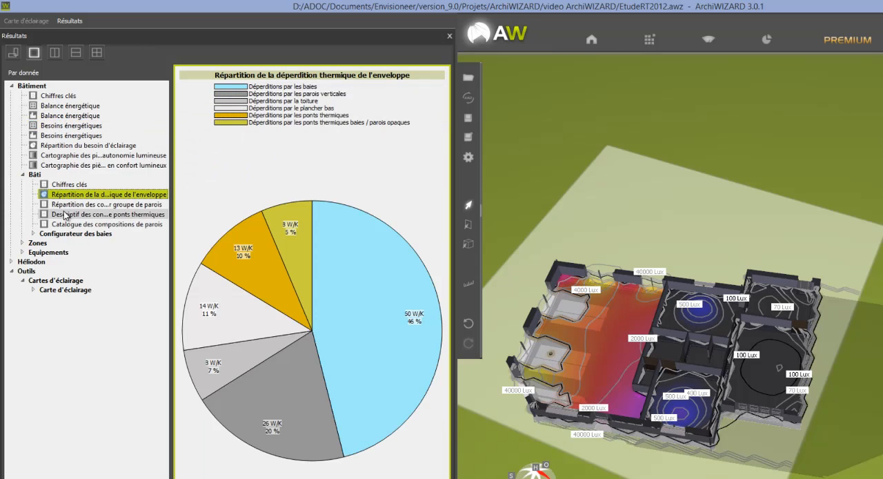
click(66, 214)
click(66, 223)
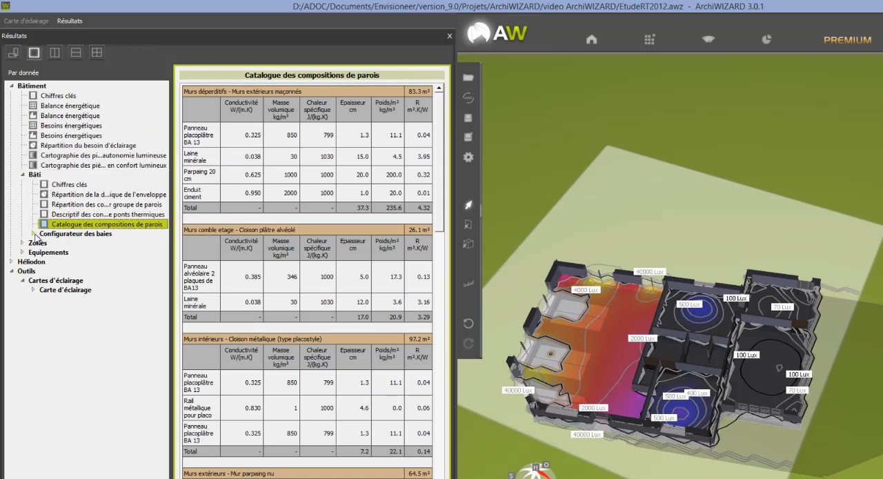
click(33, 234)
click(89, 244)
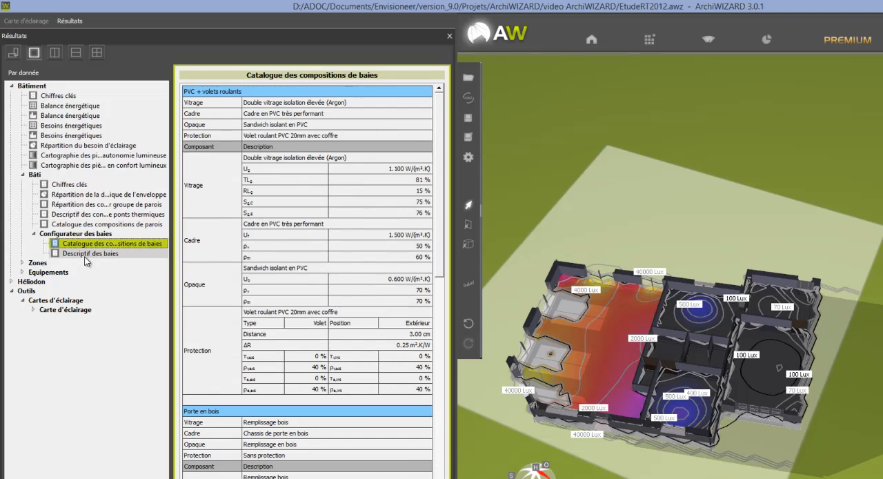
Step: Examine the Balance énergétique chart of the Maison individuelle zone in the results
click(22, 263)
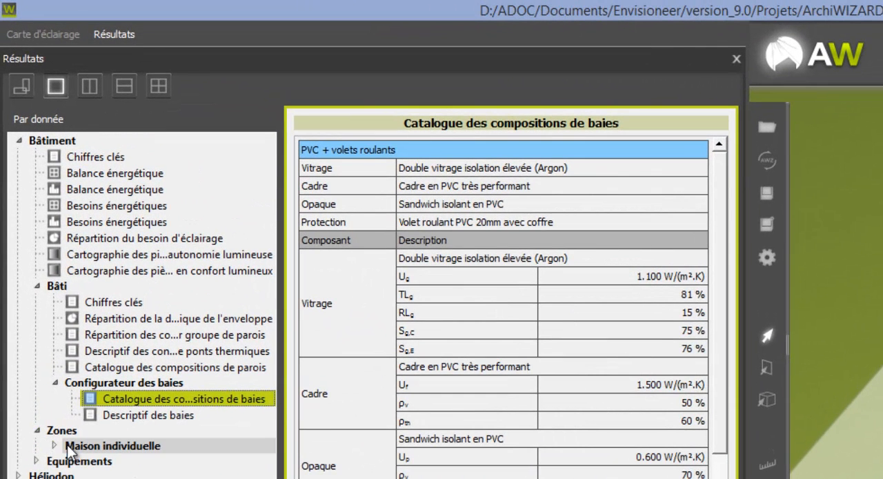
click(52, 433)
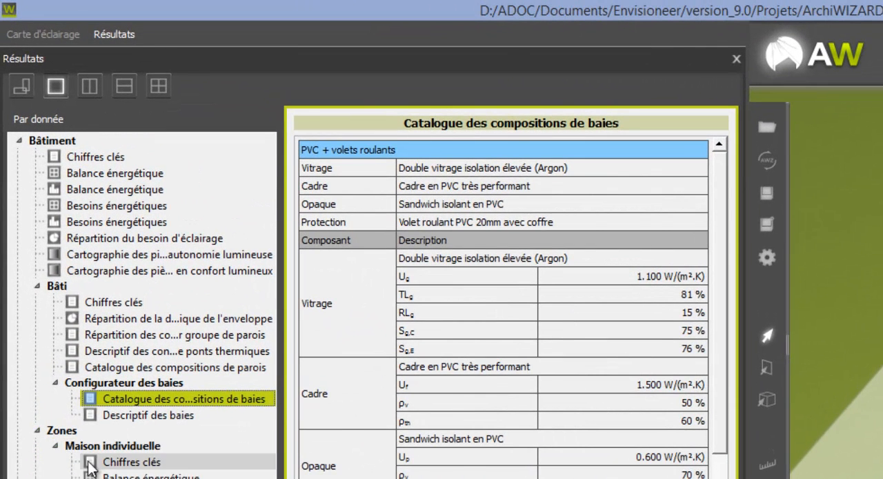
click(107, 449)
click(109, 474)
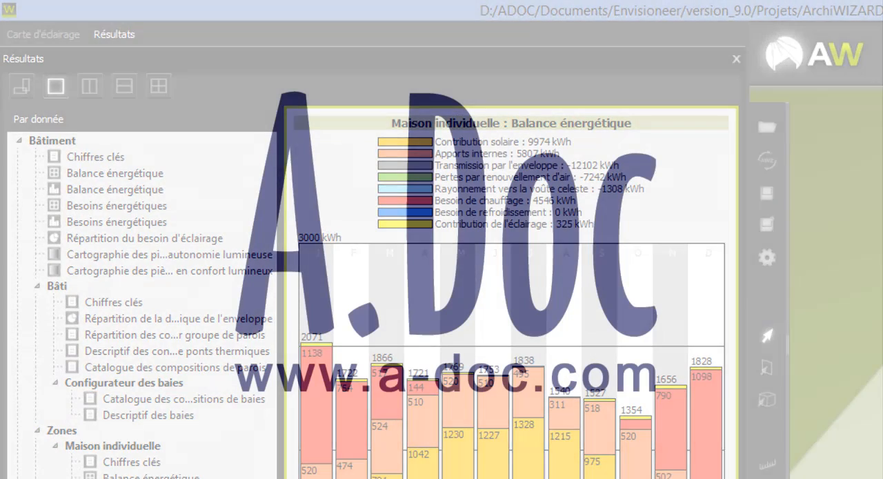